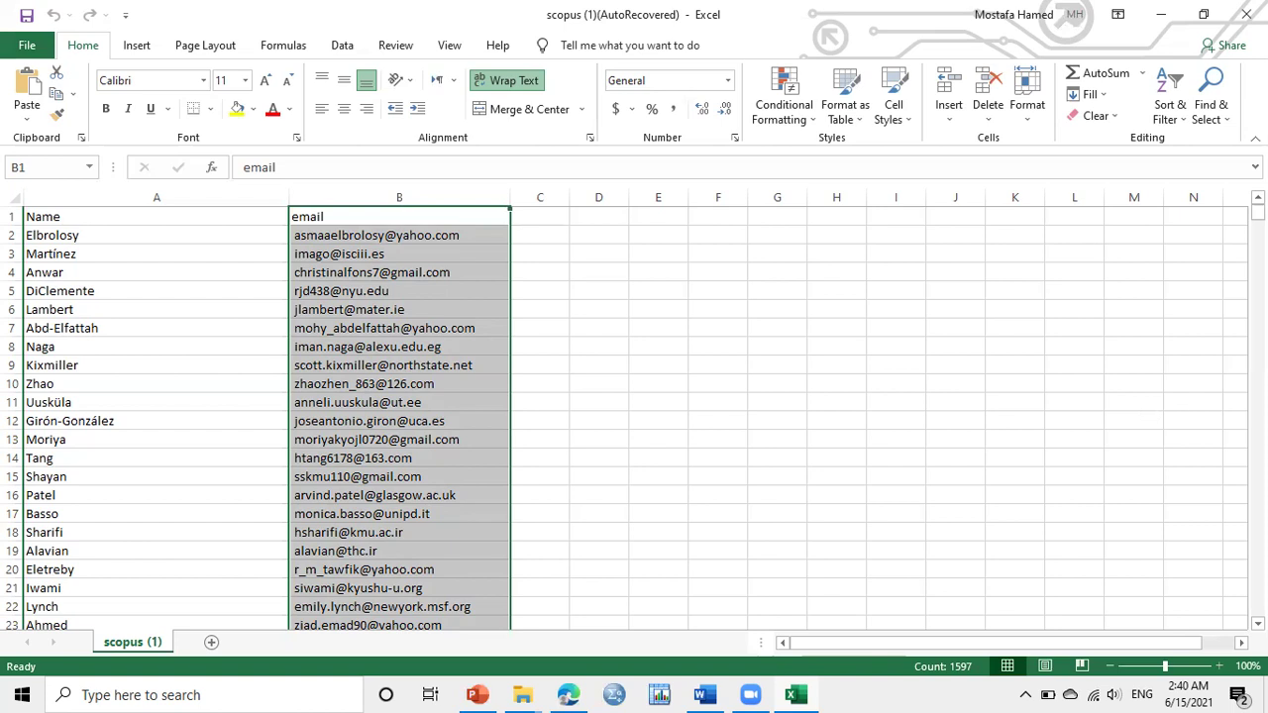
Review the Name and email columns, then switch to the Scopus document search page in Edge
left_click(148, 216)
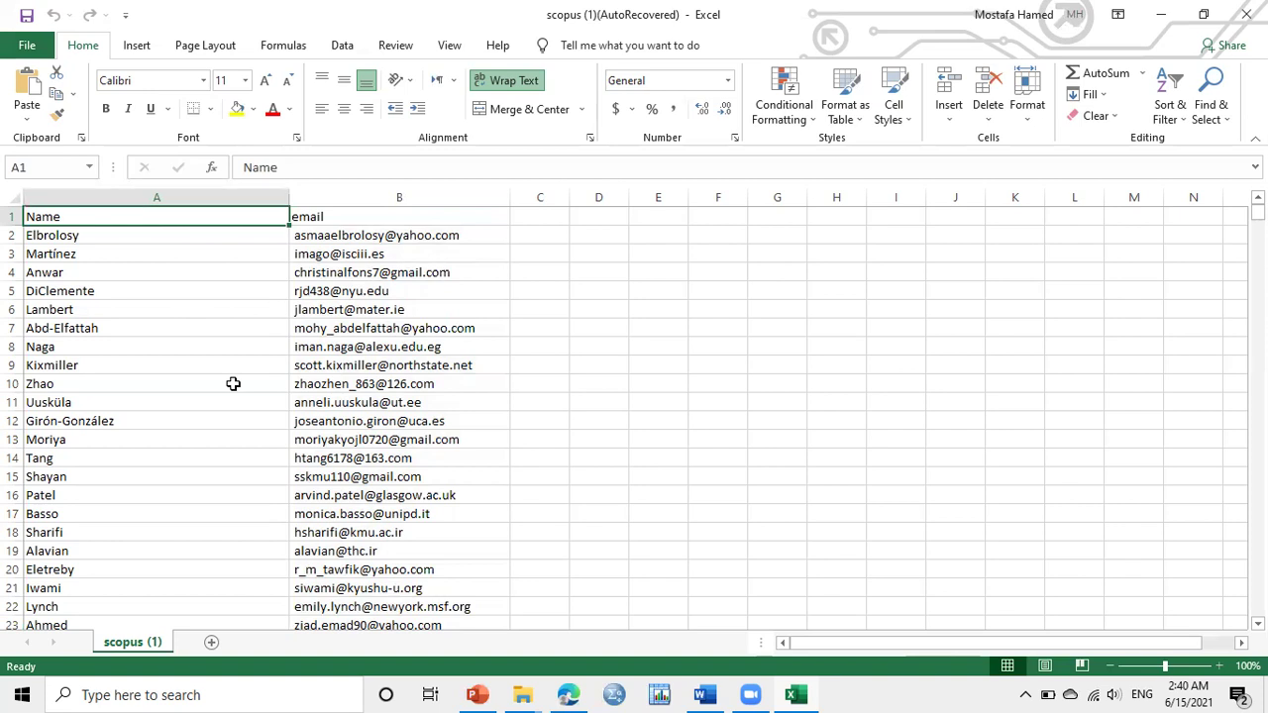
left_click(366, 187)
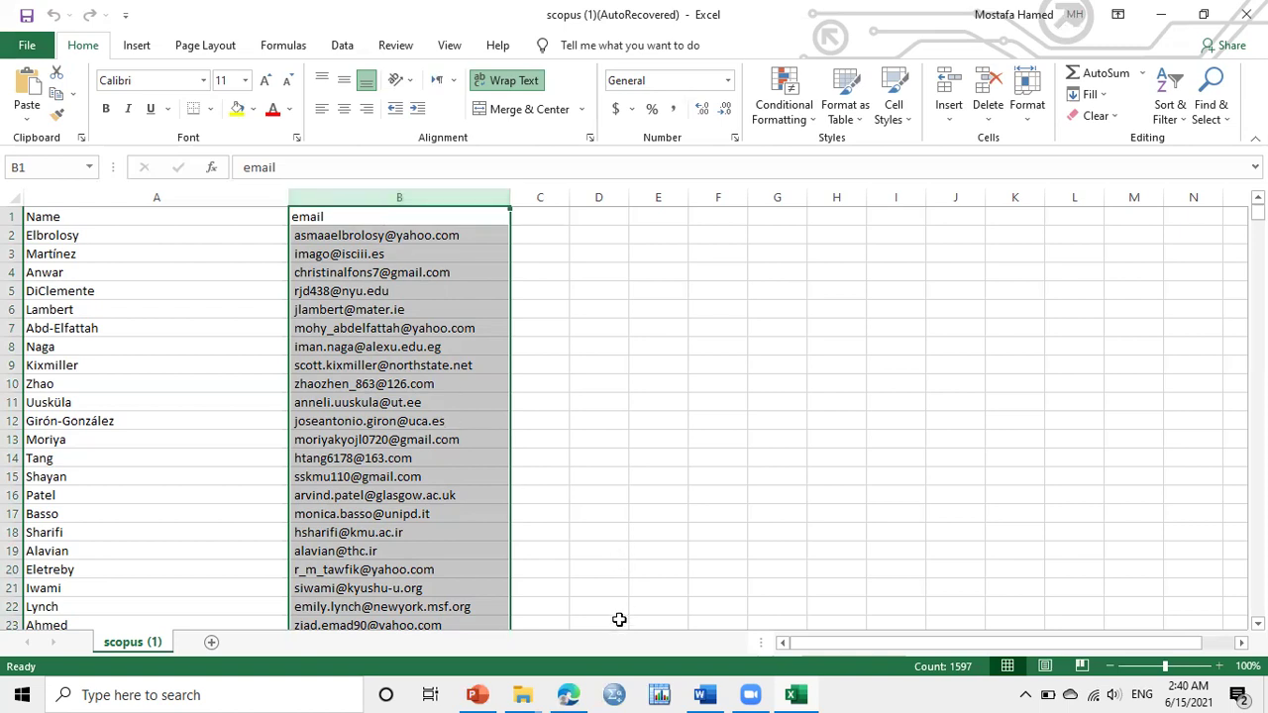
mouse_move(575, 691)
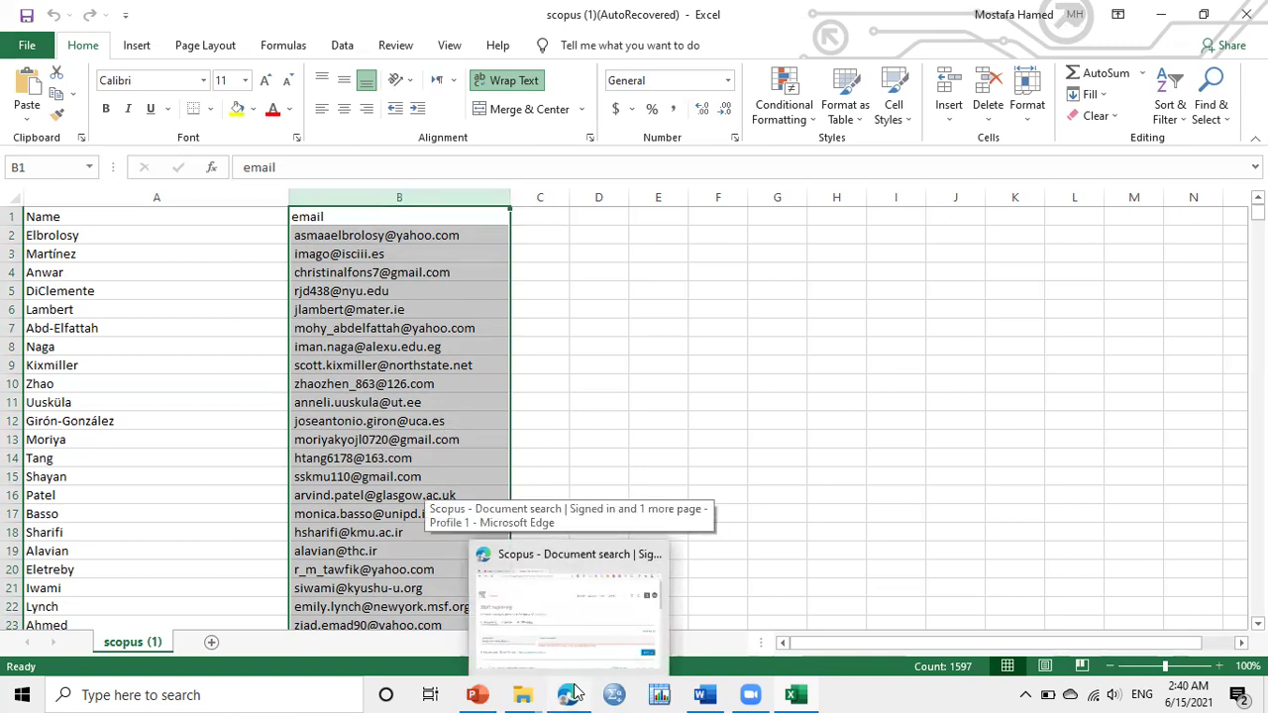
left_click(574, 690)
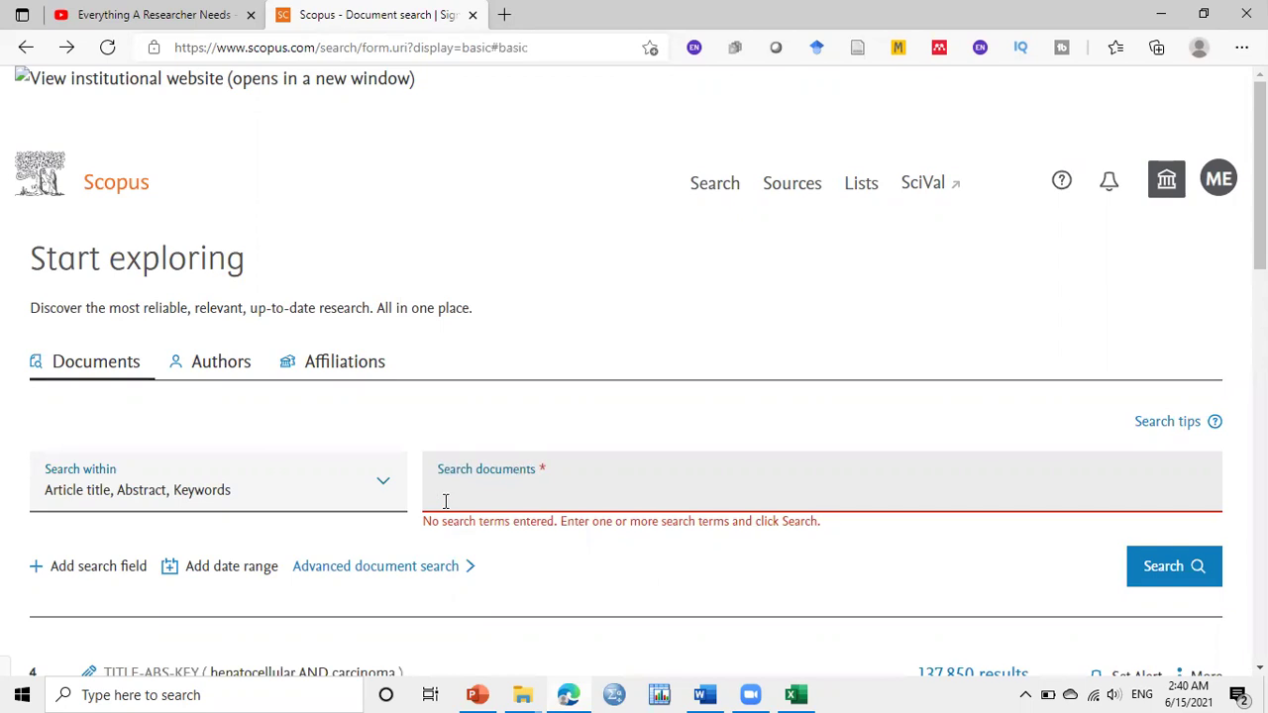
Search Scopus documents for 'hepatocellular carcinoma', returning 137,850 results
type("hepatocellular carcinoma")
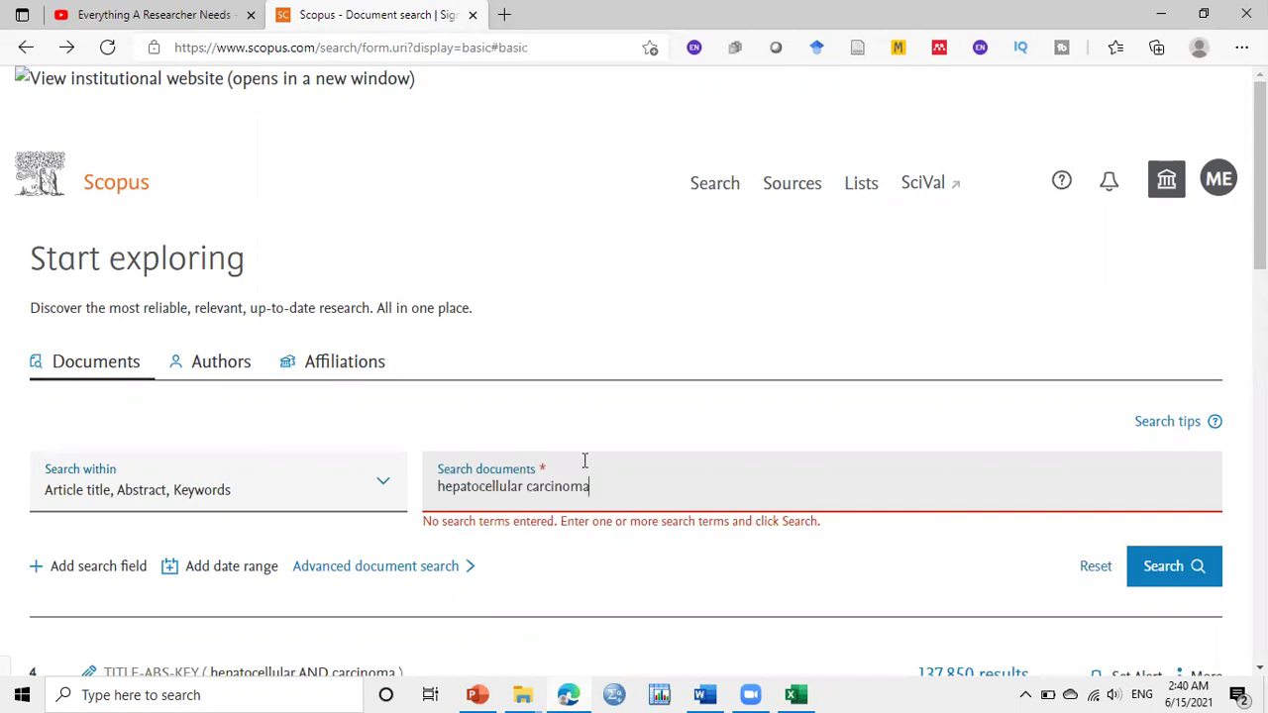
left_click(1161, 583)
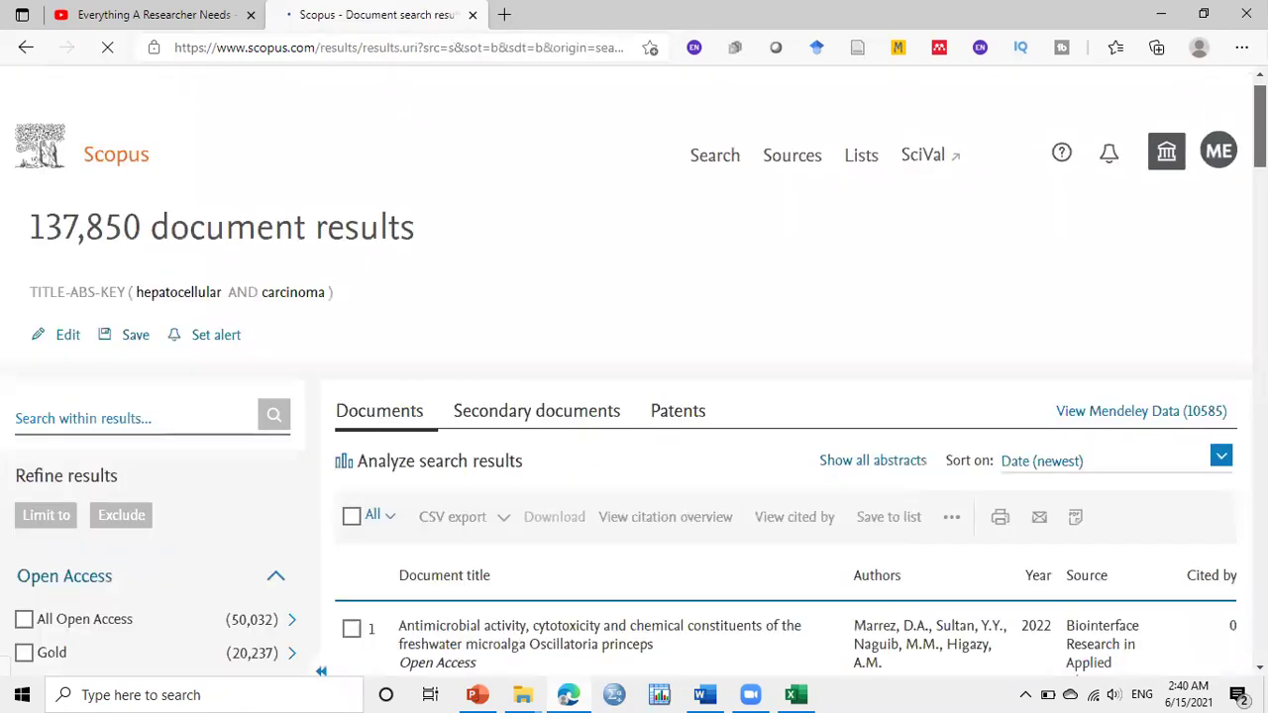
Limit the hepatocellular carcinoma results to publication year 2019, leaving 8,461 documents
scroll(729, 282, "down", 3)
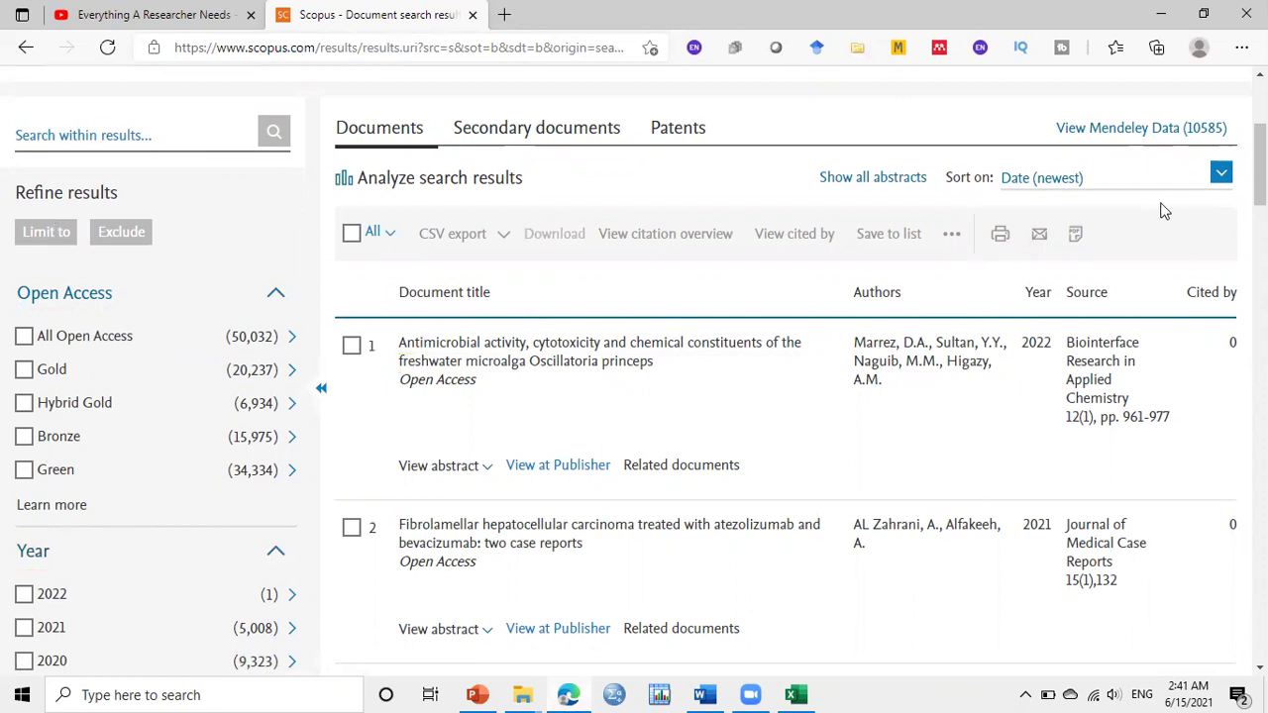
scroll(1160, 206, "down", 1)
scroll(501, 286, "down", 2)
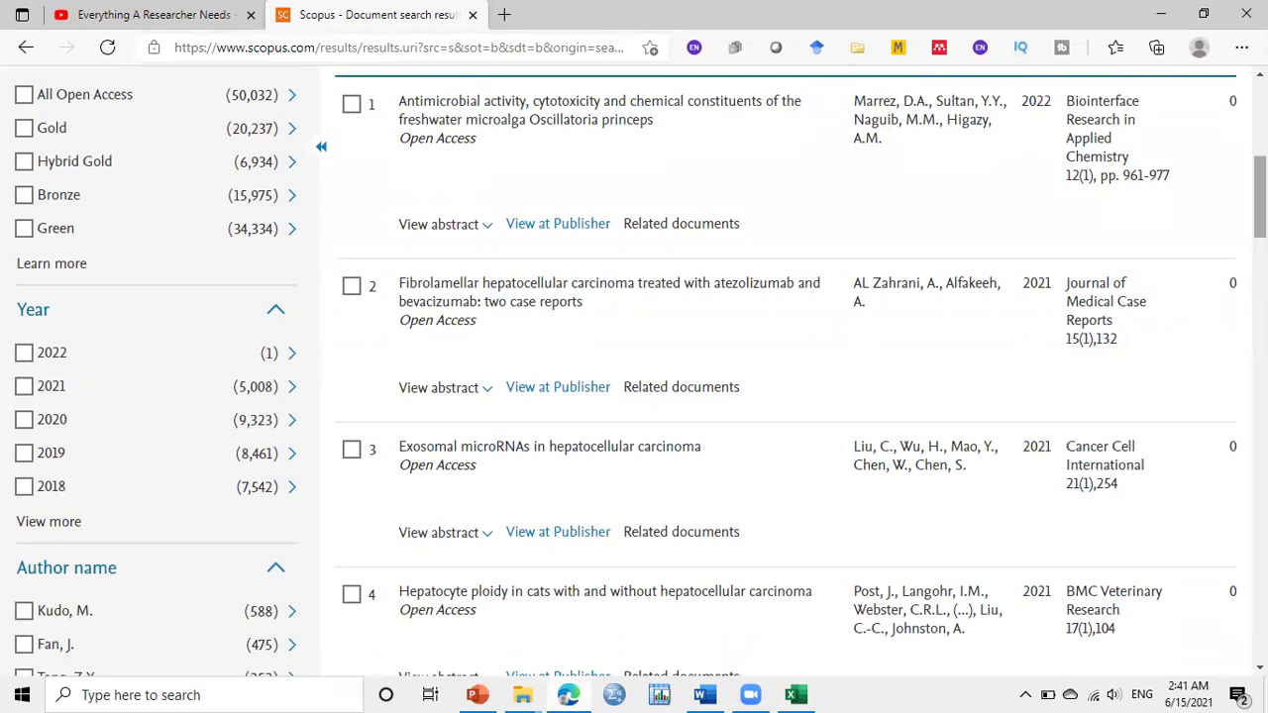
scroll(782, 367, "down", 1)
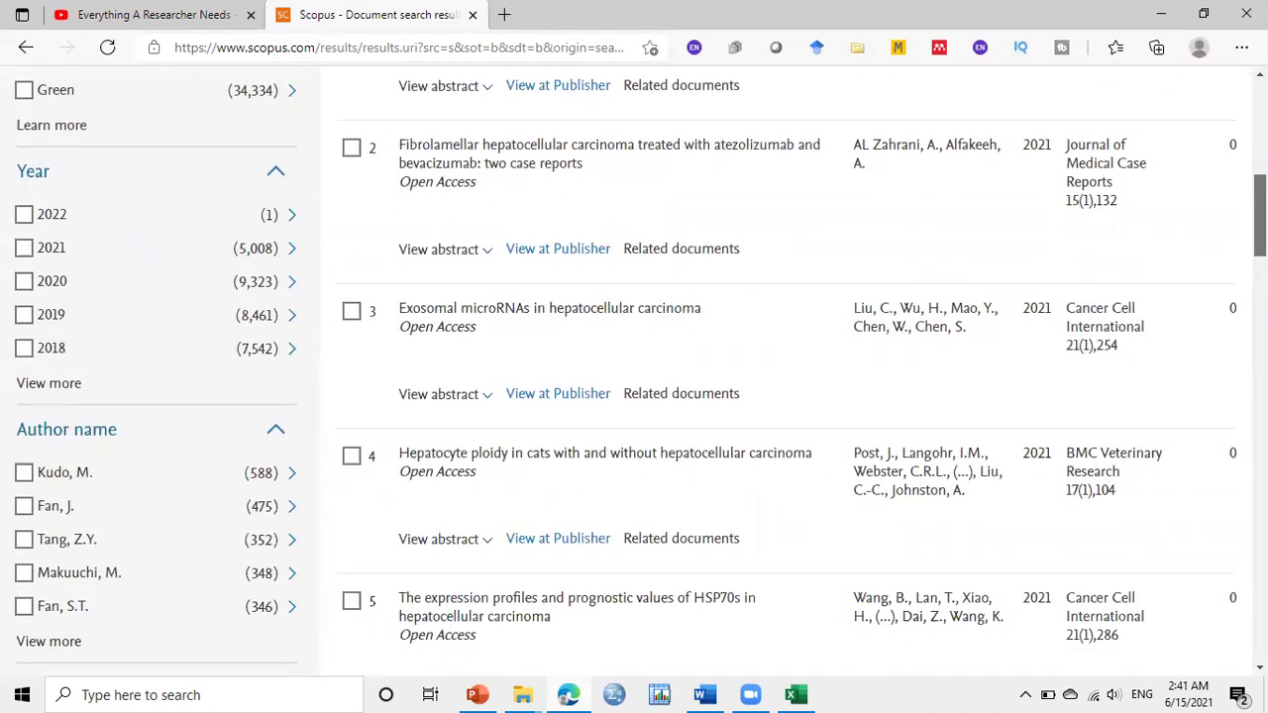
scroll(641, 371, "down", 3)
scroll(640, 370, "up", 2)
scroll(640, 370, "down", 2)
scroll(1163, 241, "up", 3)
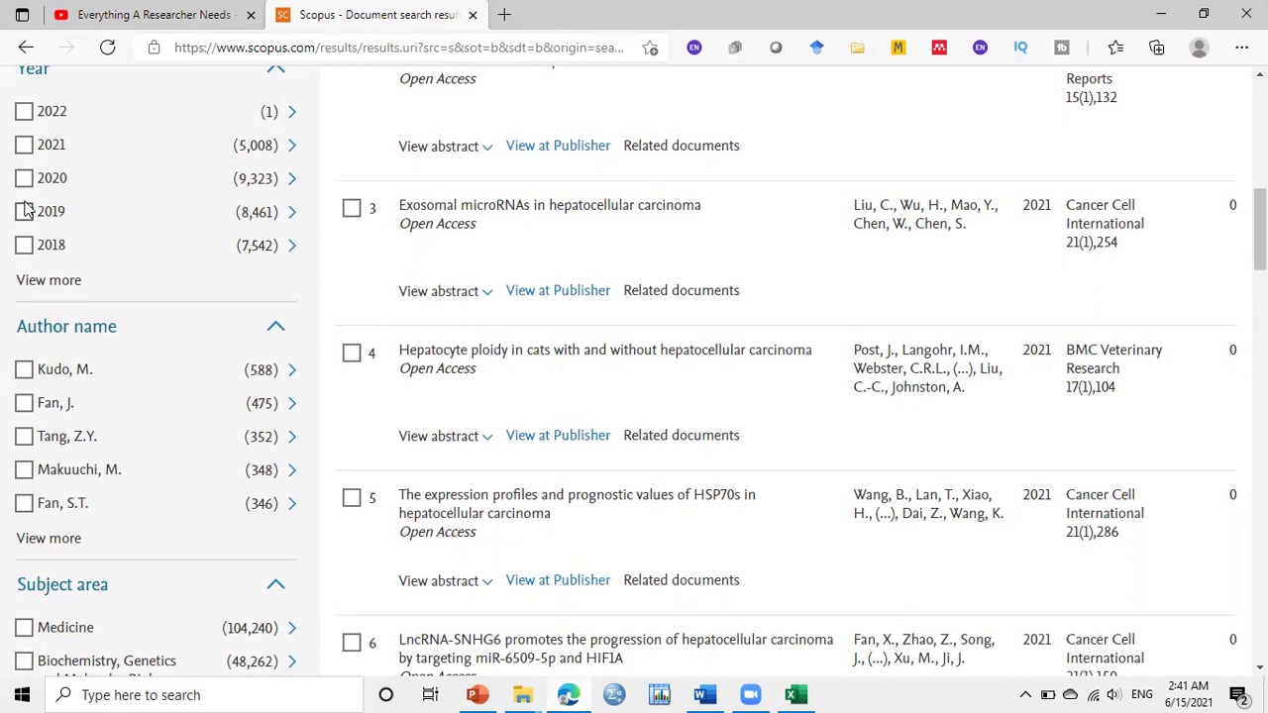
left_click(25, 214)
scroll(634, 366, "down", 9)
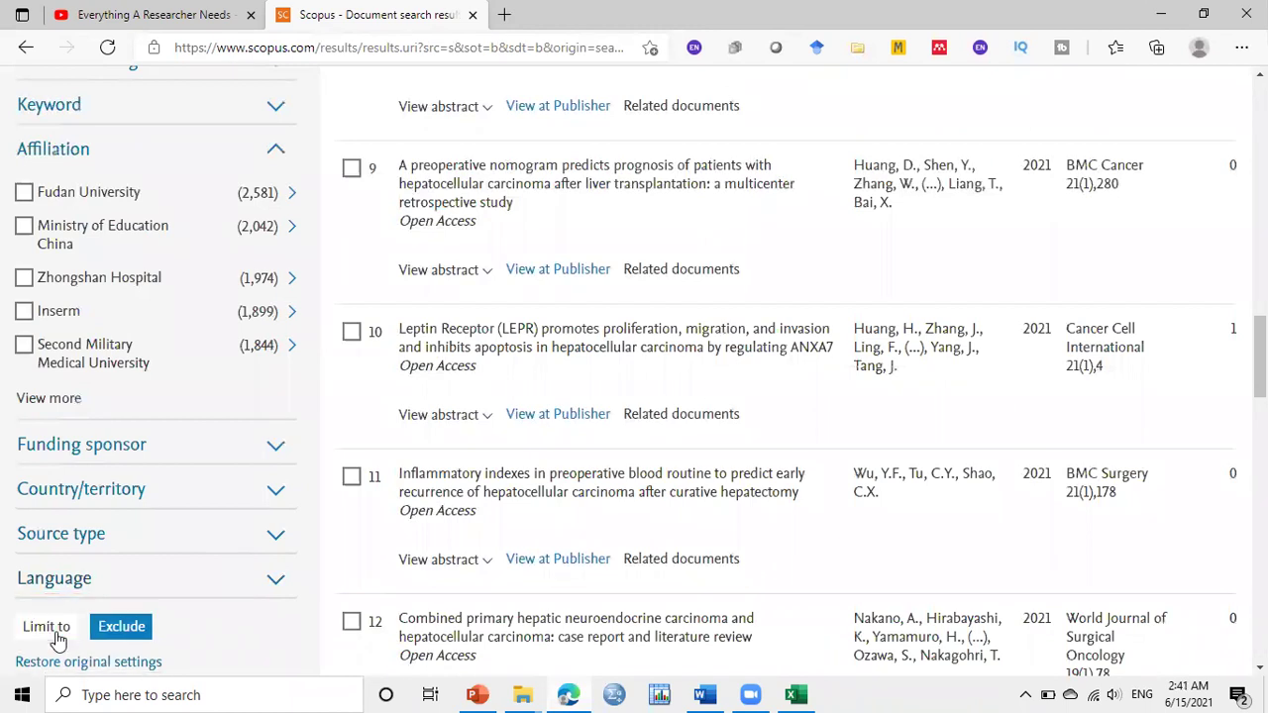
left_click(55, 631)
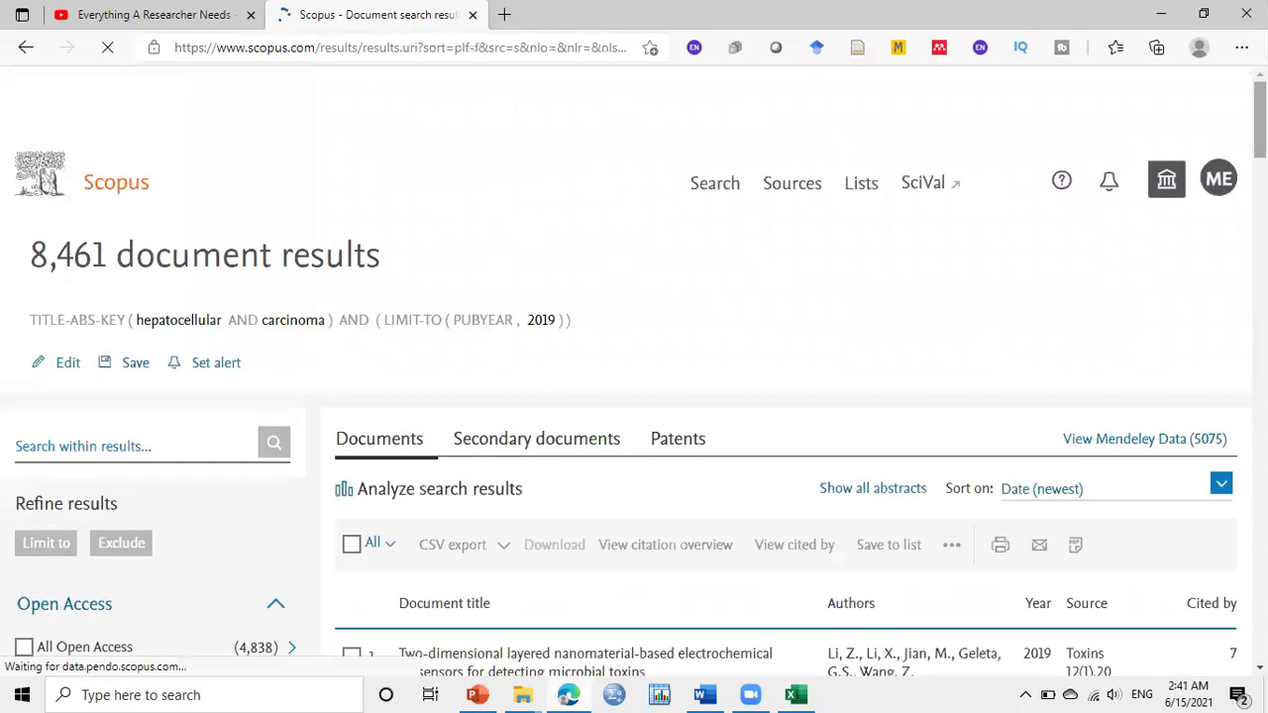
Select all 8,461 results and bring up their CSV export settings
scroll(634, 396, "down", 2)
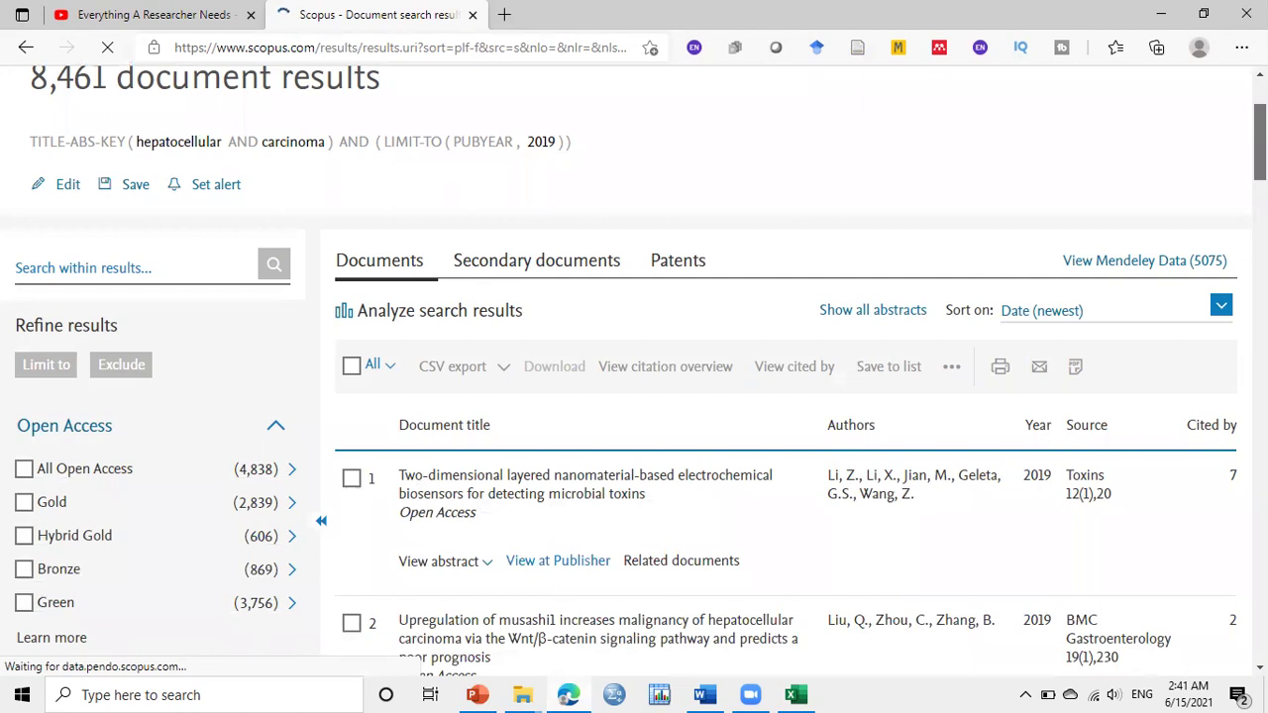
scroll(634, 371, "down", 1)
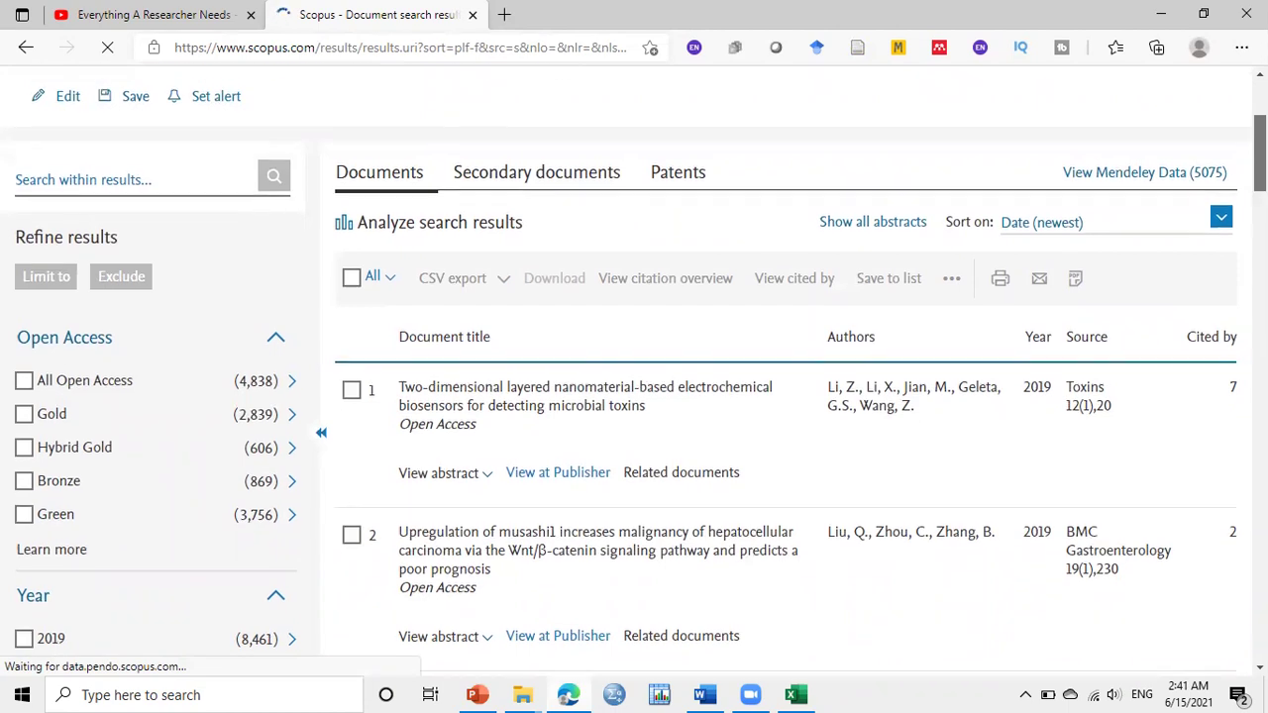
scroll(387, 248, "down", 1)
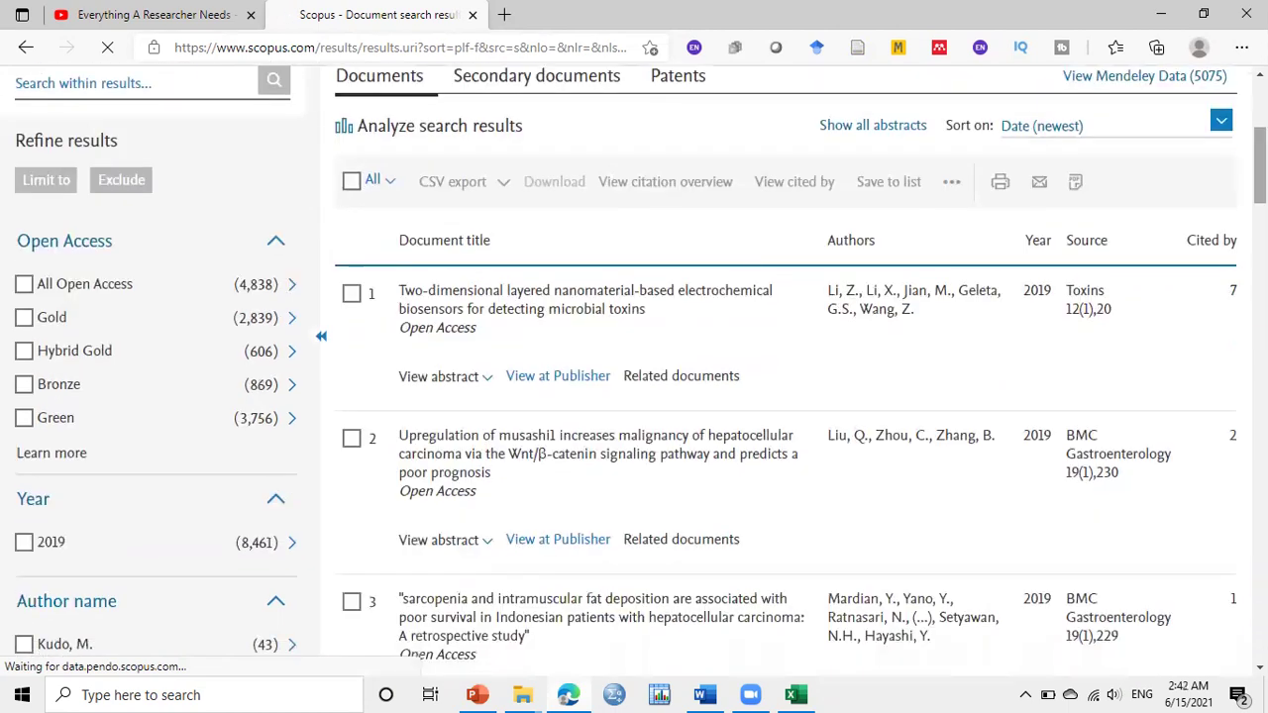
left_click(351, 182)
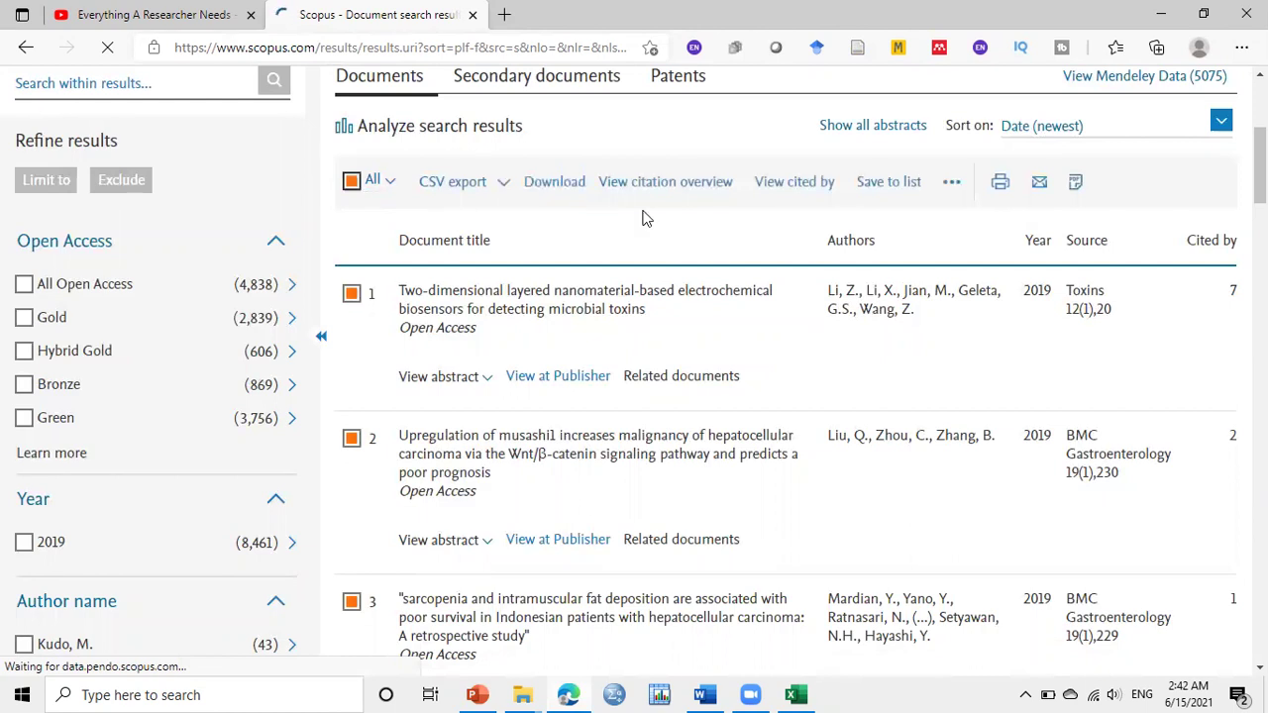
left_click(506, 185)
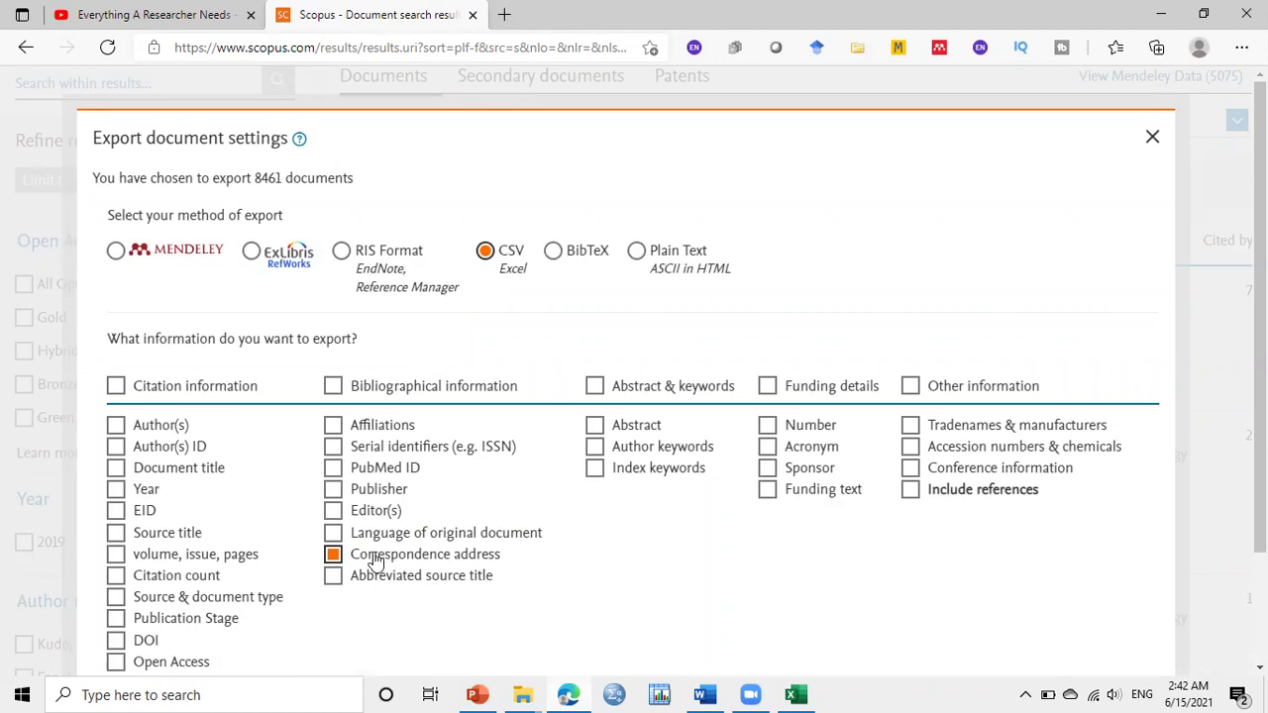
Export the Correspondence address field for only the first 2,000 documents as CSV
left_click(334, 556)
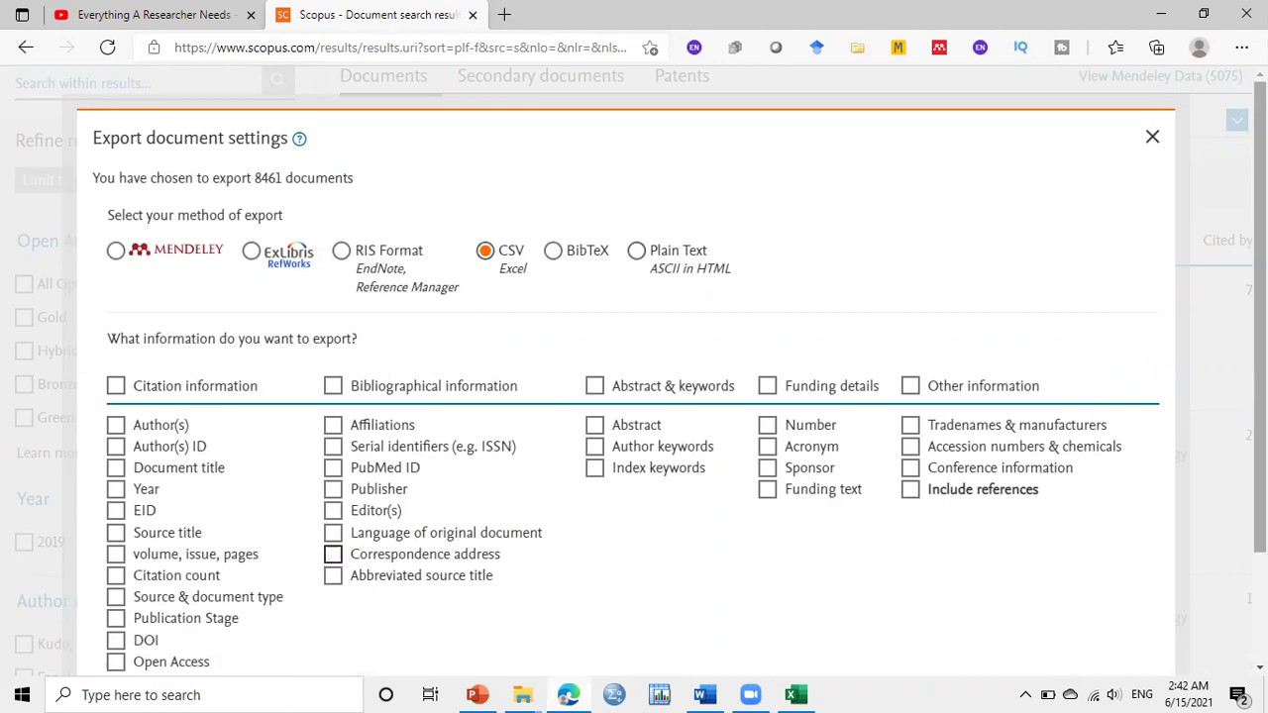
scroll(1152, 569, "down", 2)
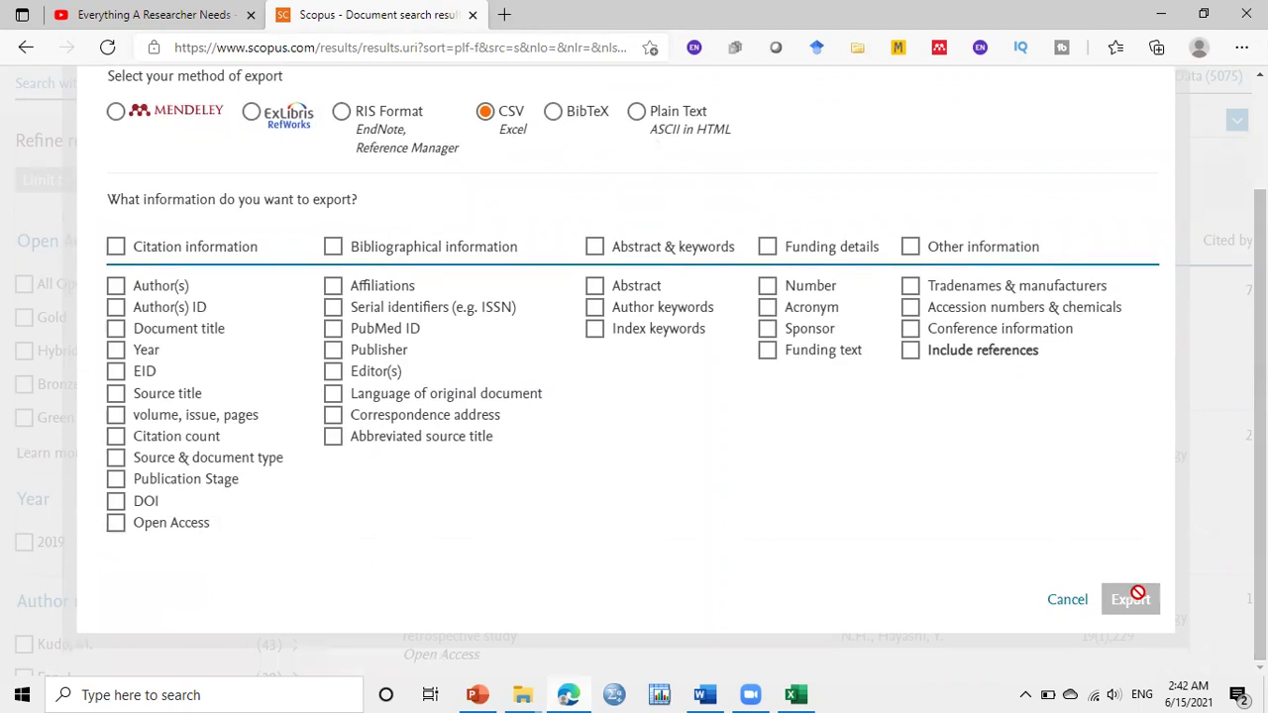
left_click(333, 416)
left_click(1131, 599)
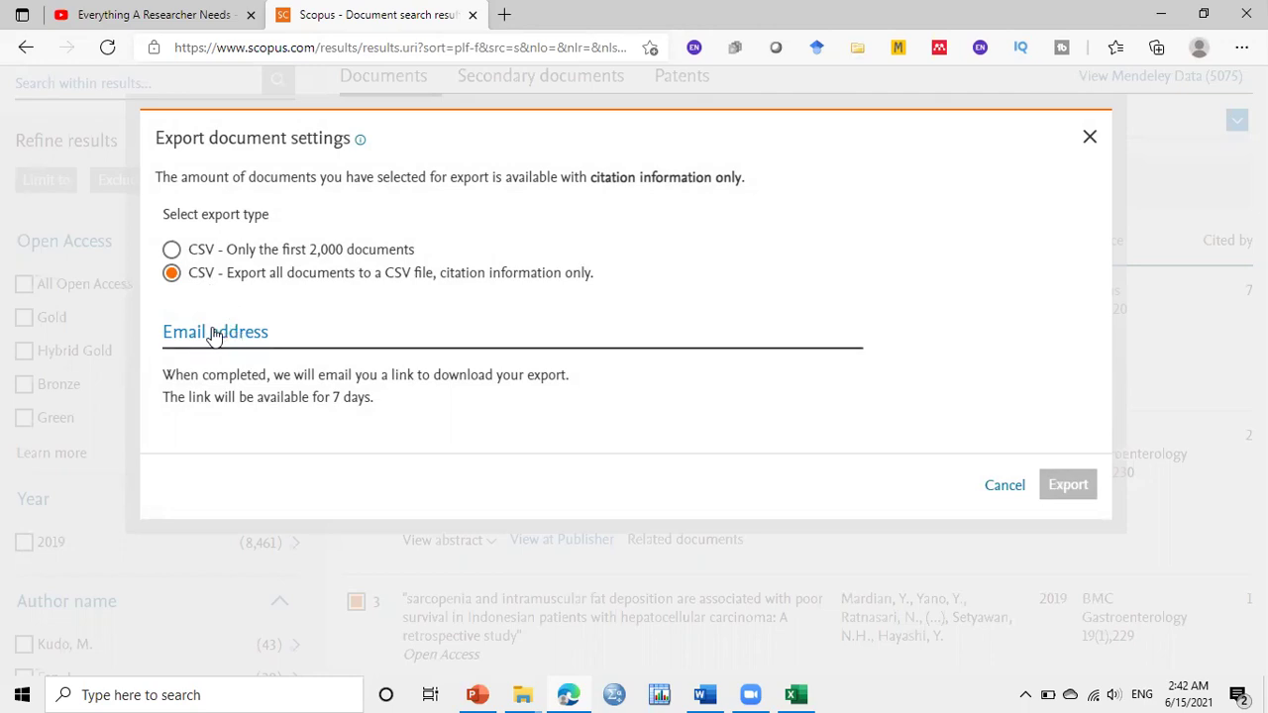
left_click(215, 336)
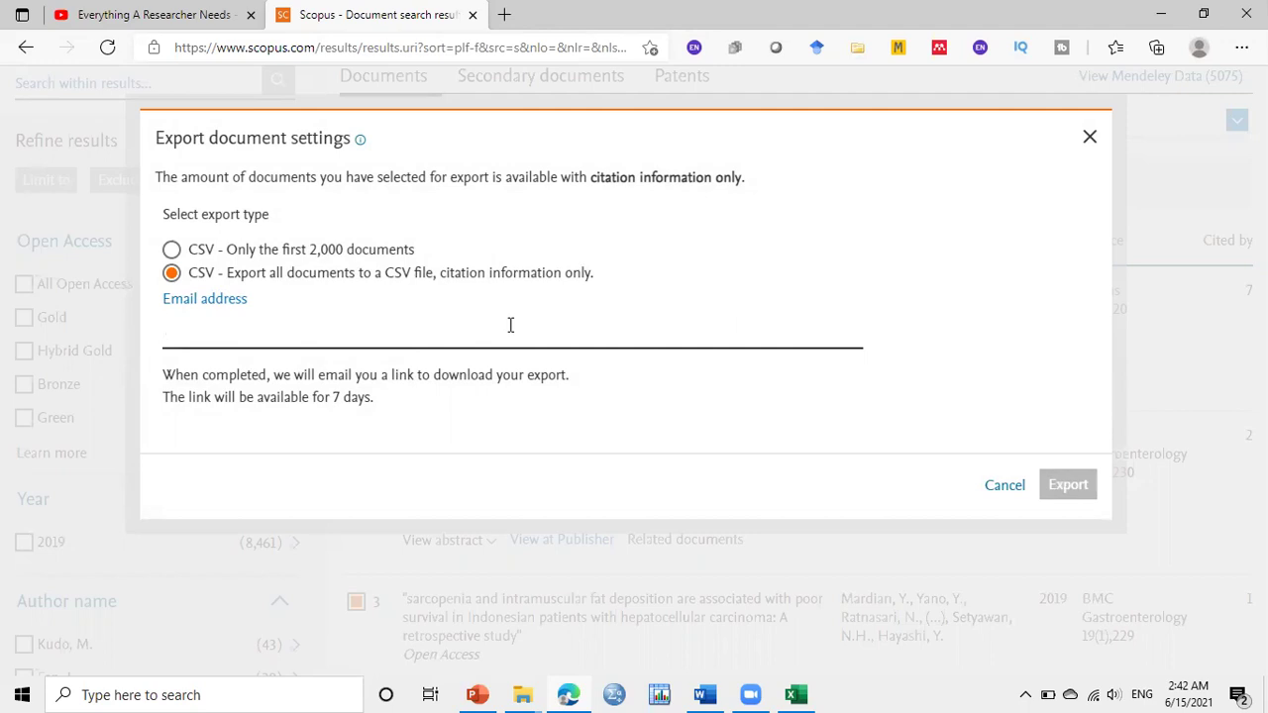
left_click(170, 251)
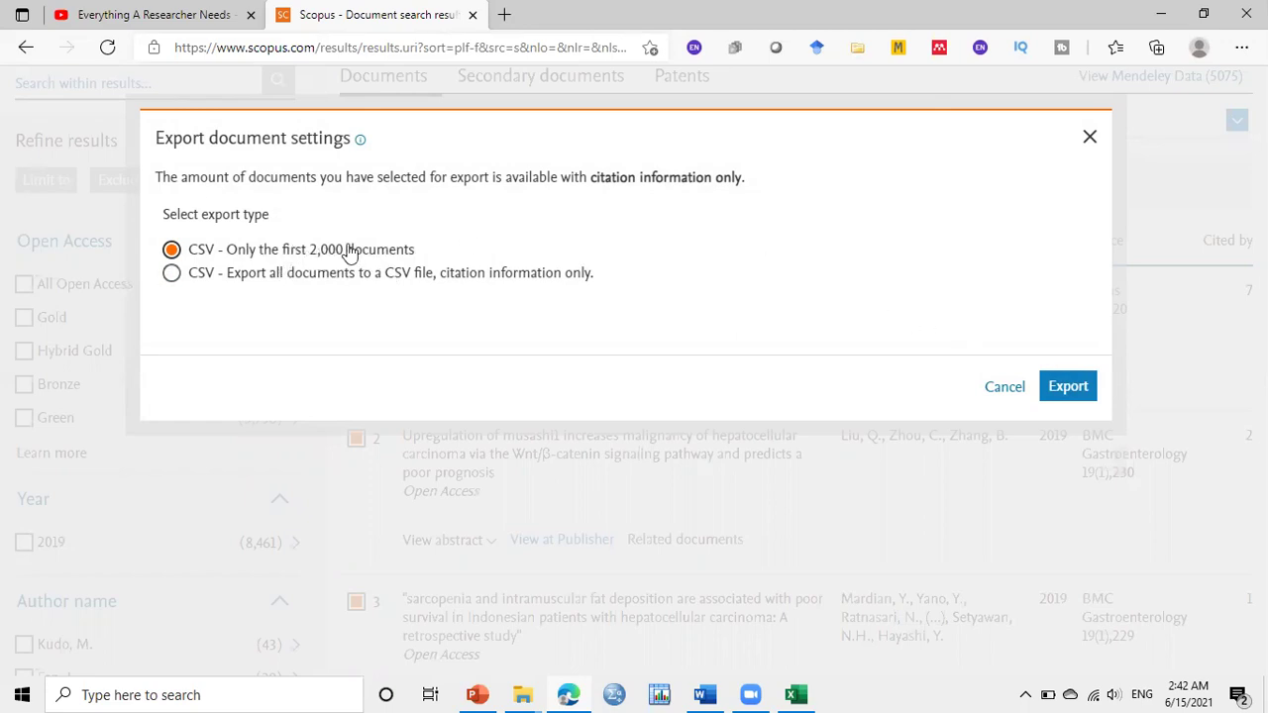
left_click(1081, 390)
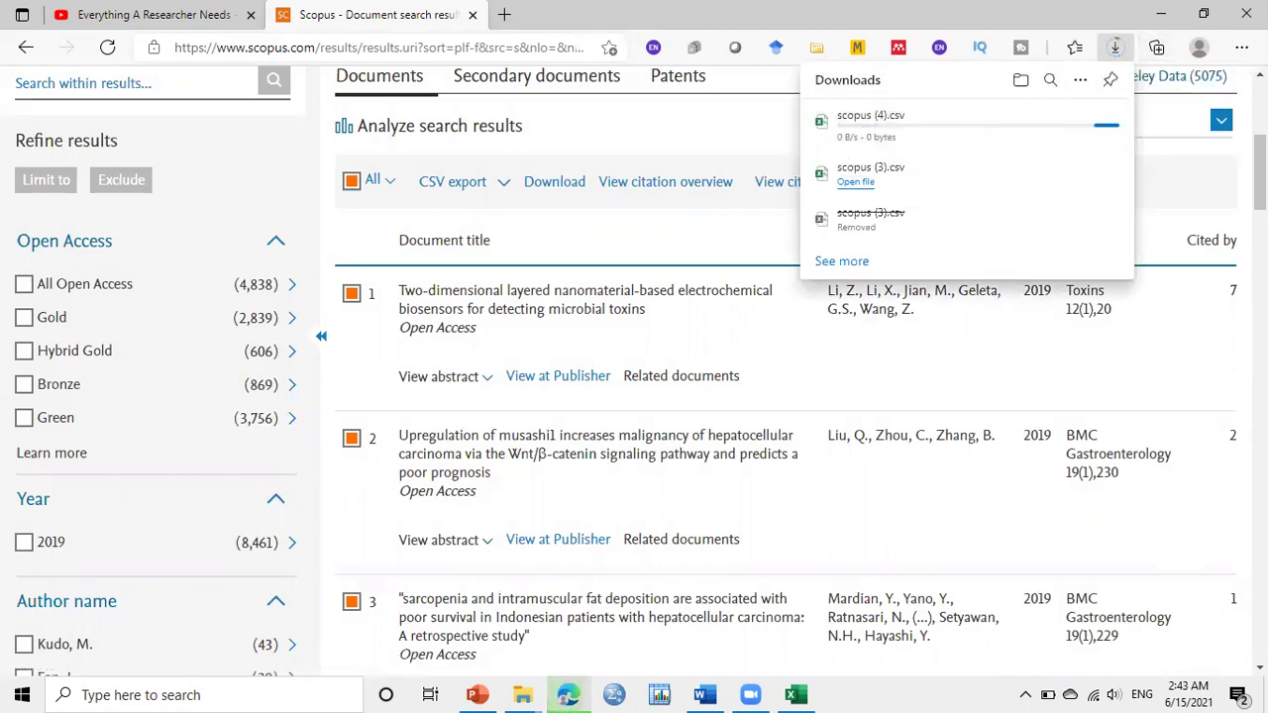
Show the desktop and open the downloaded scopus (3) CSV file in Excel
key("super+d")
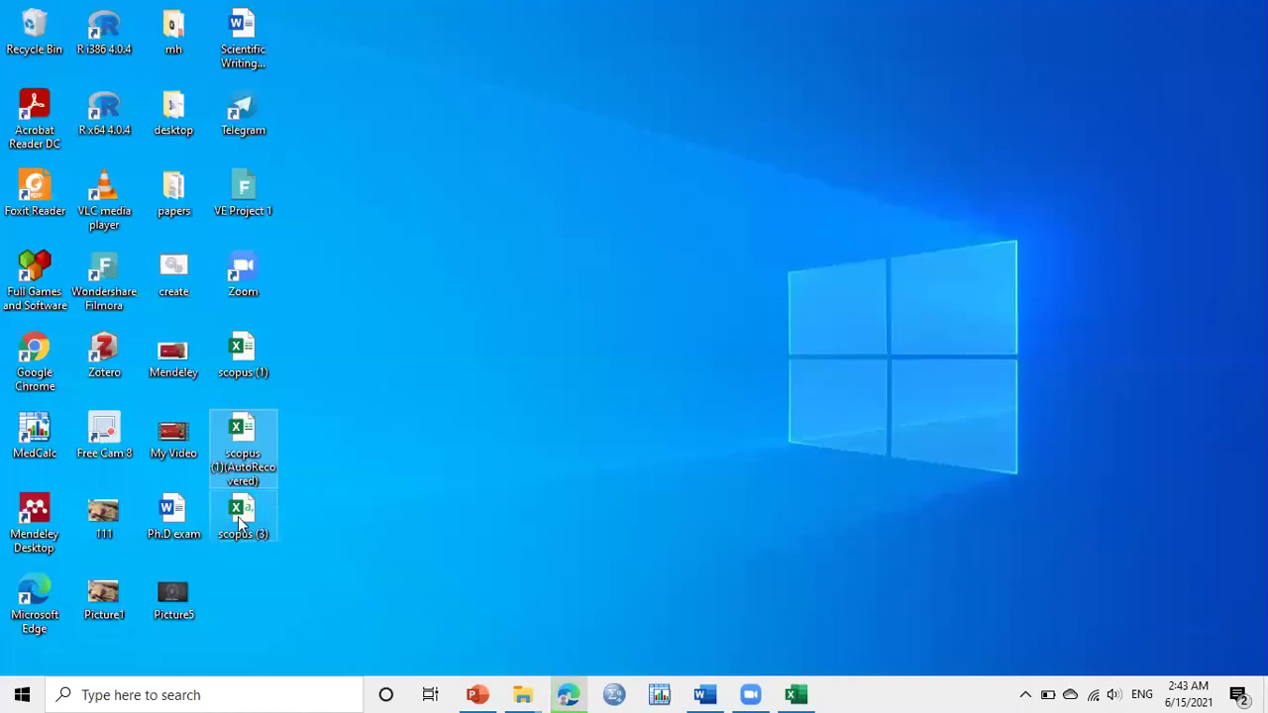
left_click(256, 533)
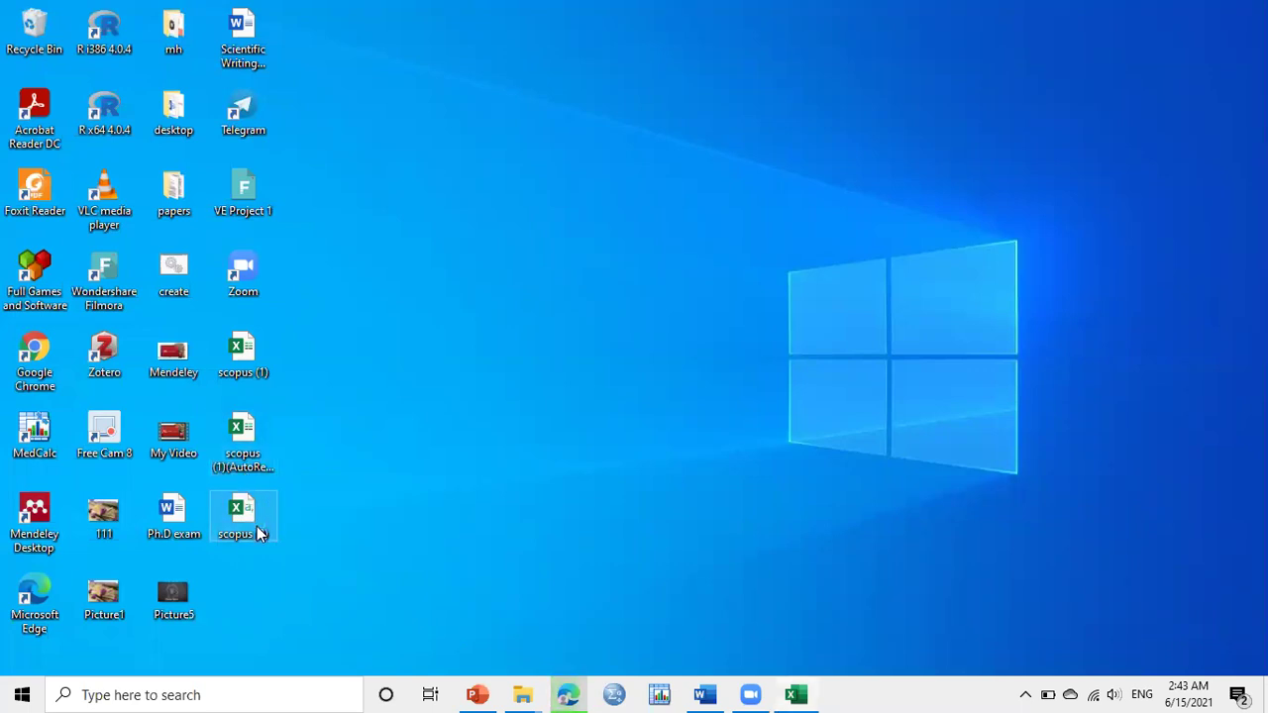
double_click(257, 533)
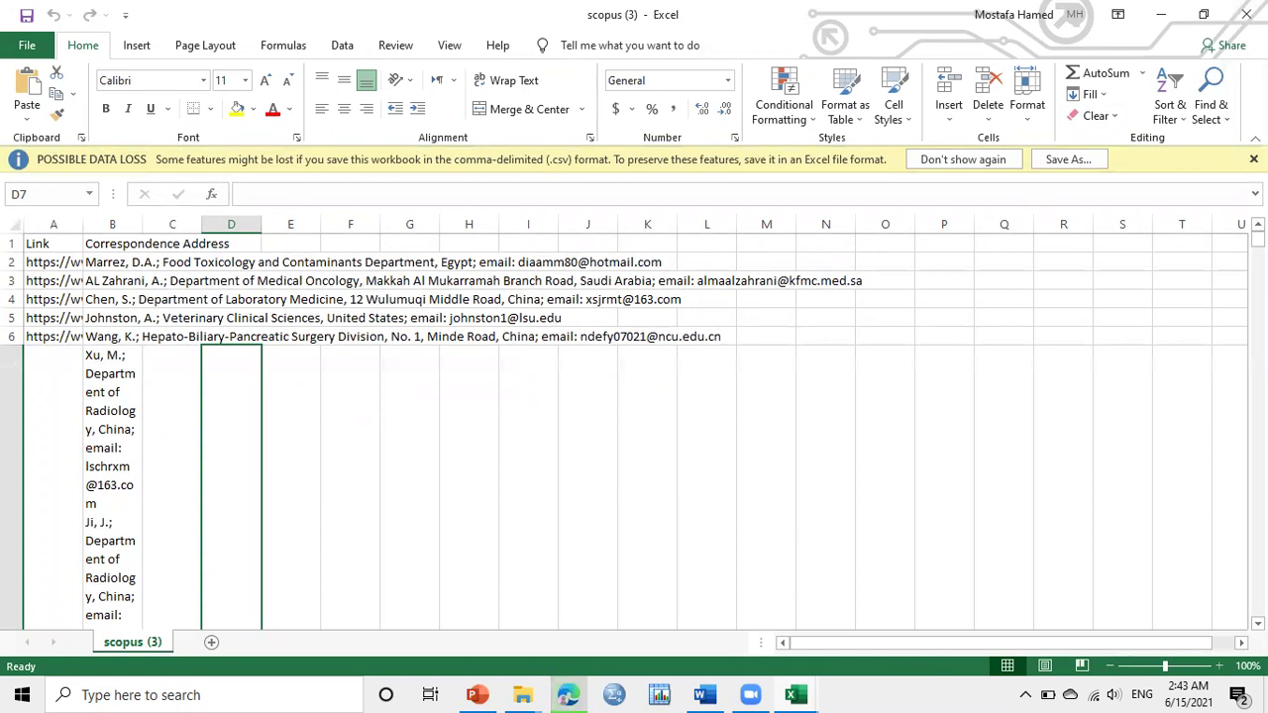
Dismiss the data-loss warning, delete the Link column and autofit column A to the addresses
left_click(1253, 158)
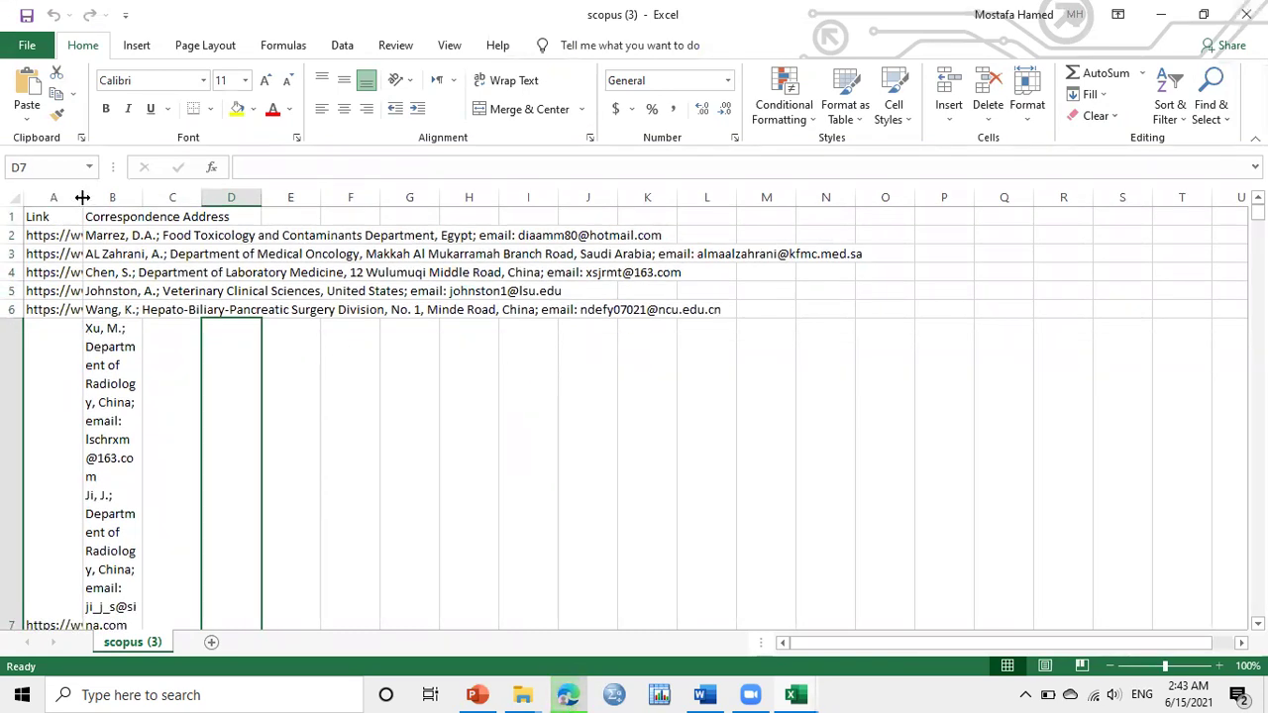
double_click(83, 197)
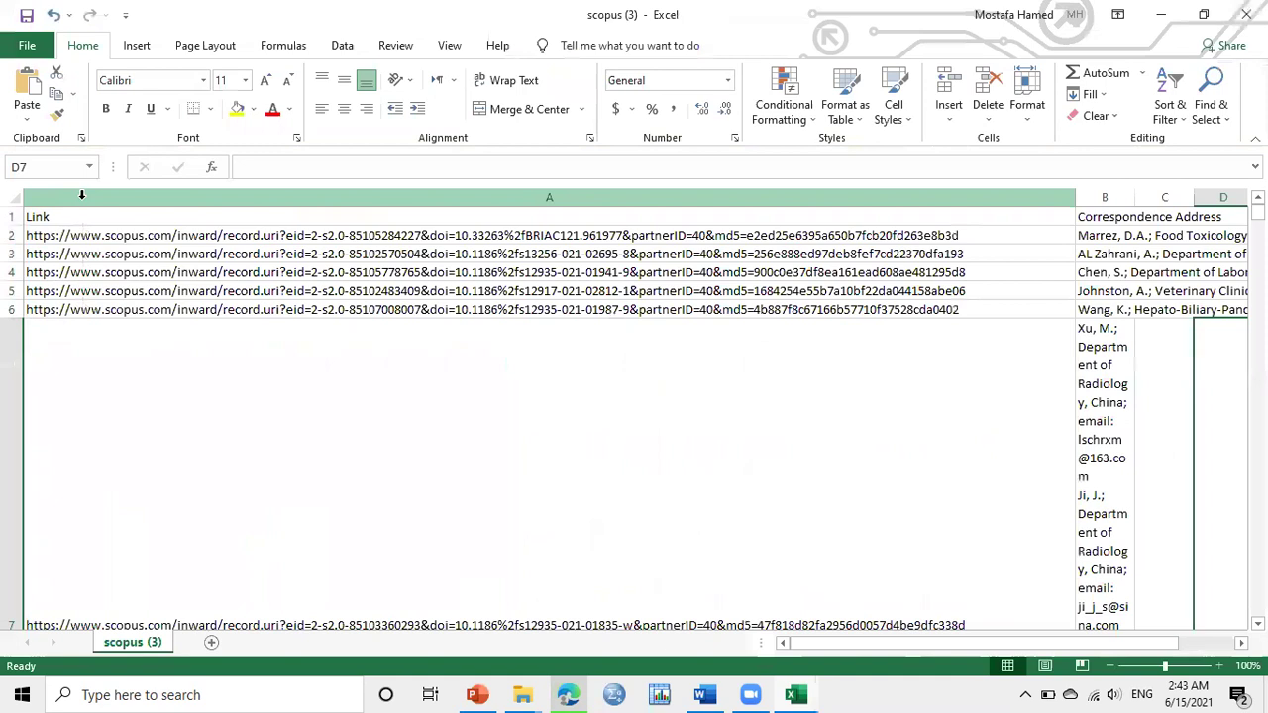
left_click(299, 195)
right_click(341, 249)
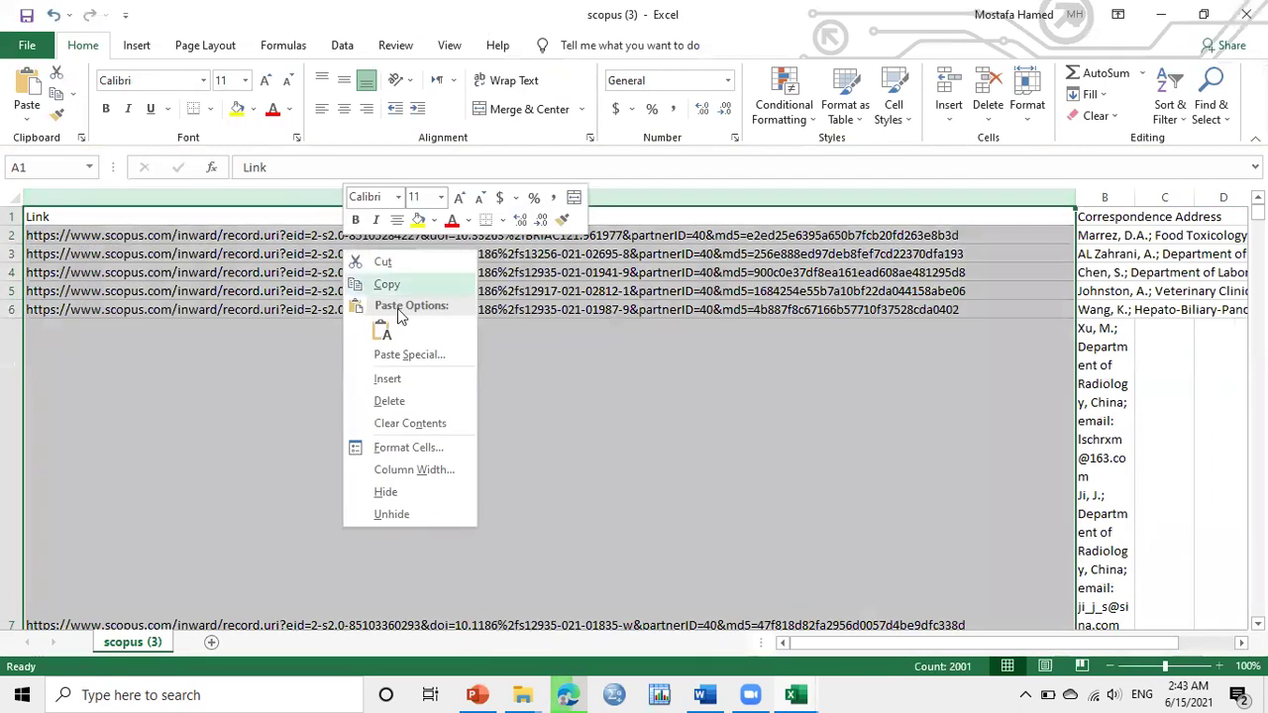
left_click(394, 401)
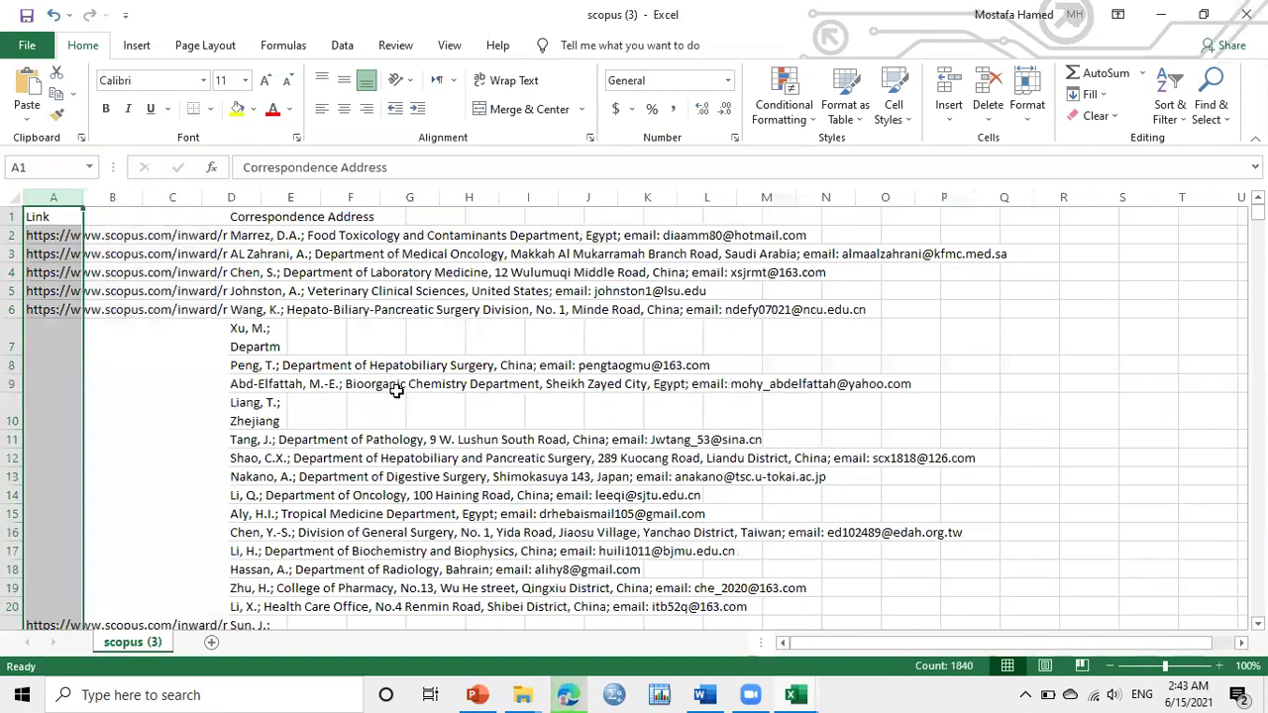
double_click(83, 204)
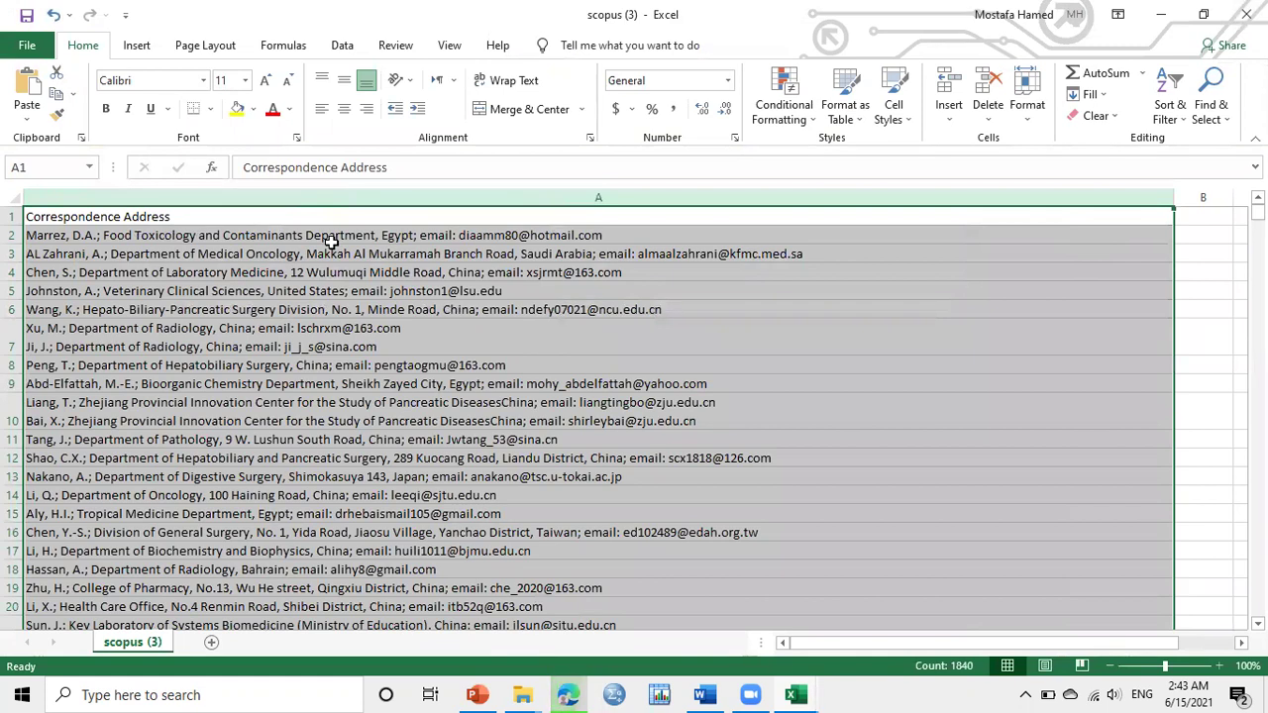
Inspect the first two address entries, then select the Correspondence Address column
left_click(334, 240)
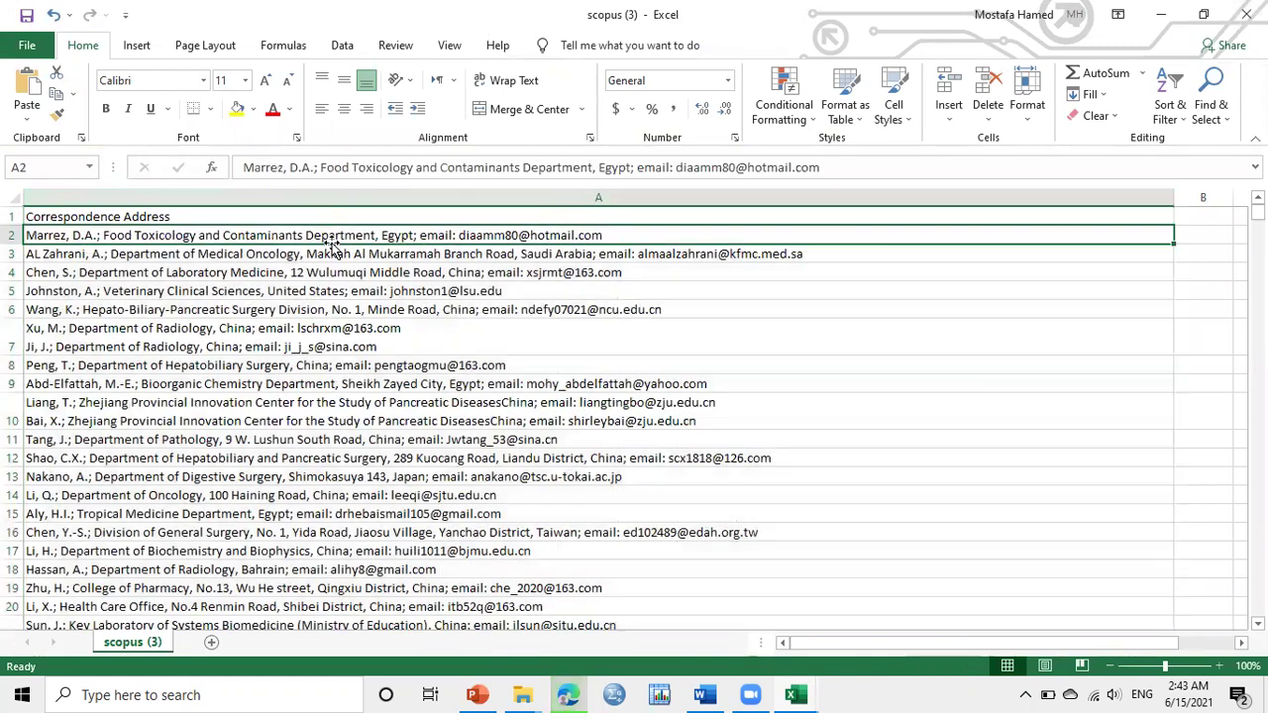
double_click(513, 236)
double_click(734, 254)
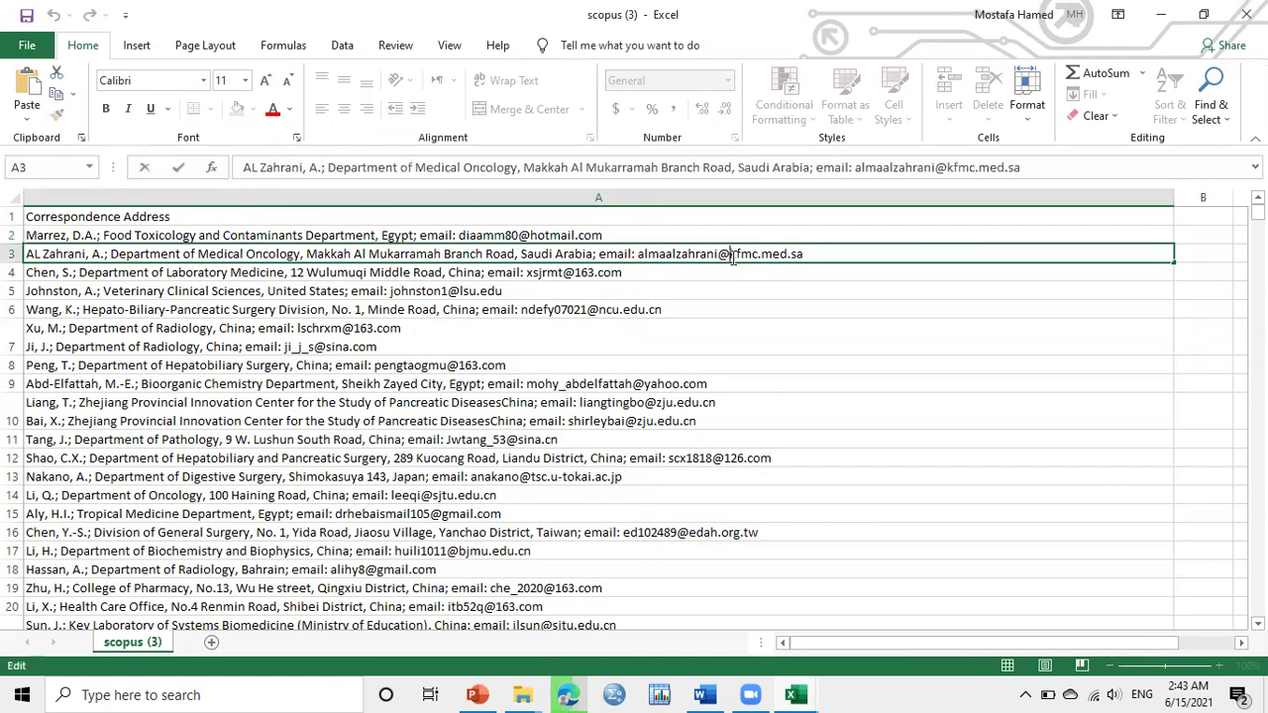
left_click(323, 234)
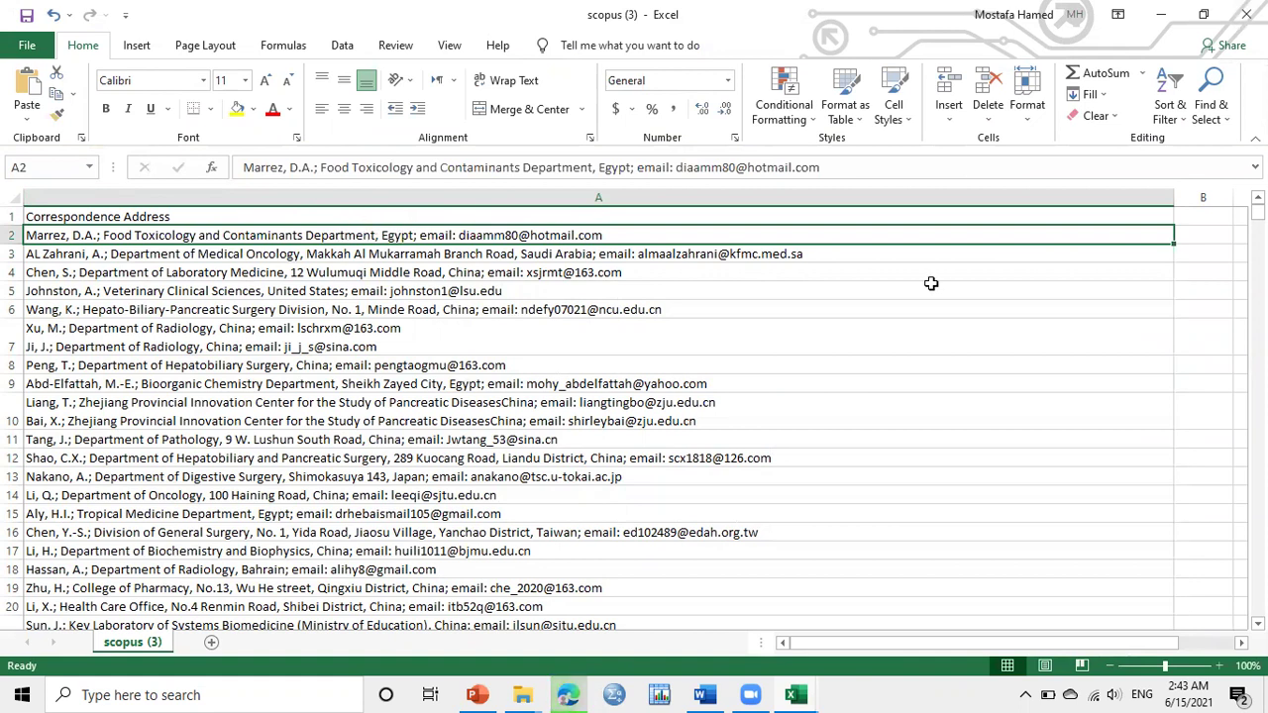
left_click(451, 259)
mouse_move(1257, 211)
left_mouse_down()
mouse_move(1258, 431)
mouse_move(1258, 211)
left_mouse_up()
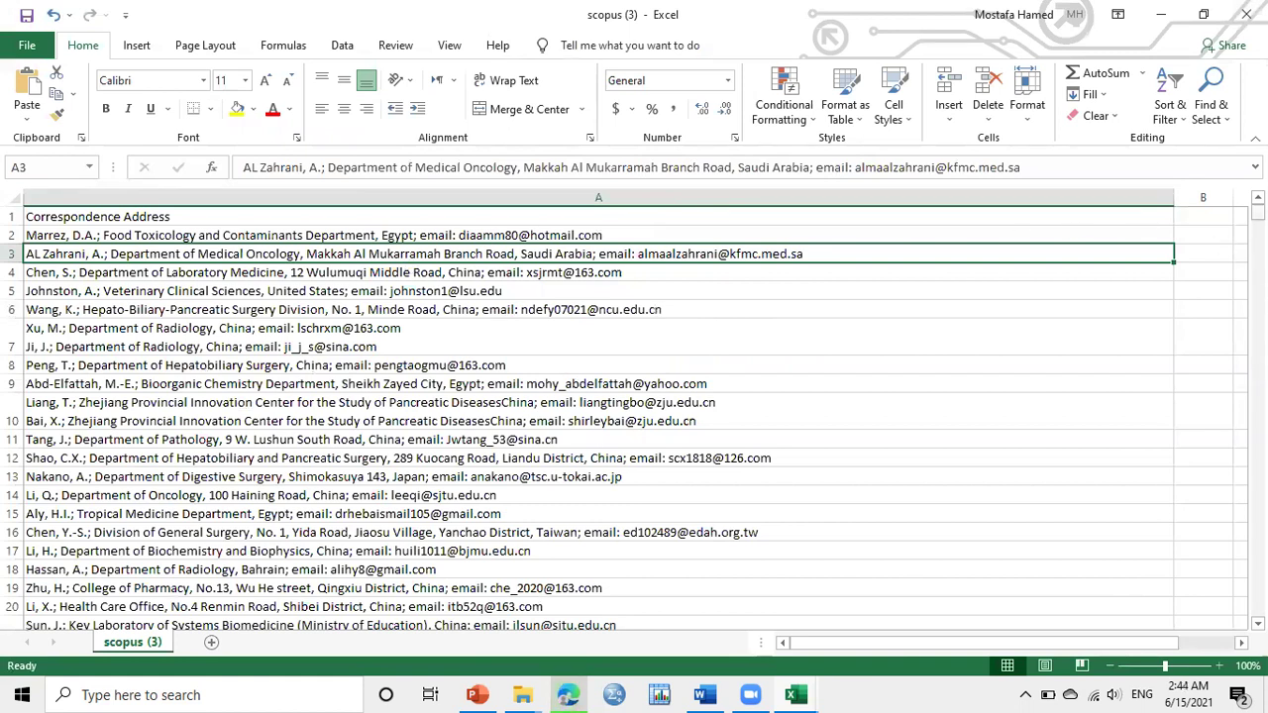
mouse_move(1257, 211)
left_mouse_down()
mouse_move(1257, 231)
mouse_move(1258, 212)
left_mouse_up()
left_click(195, 197)
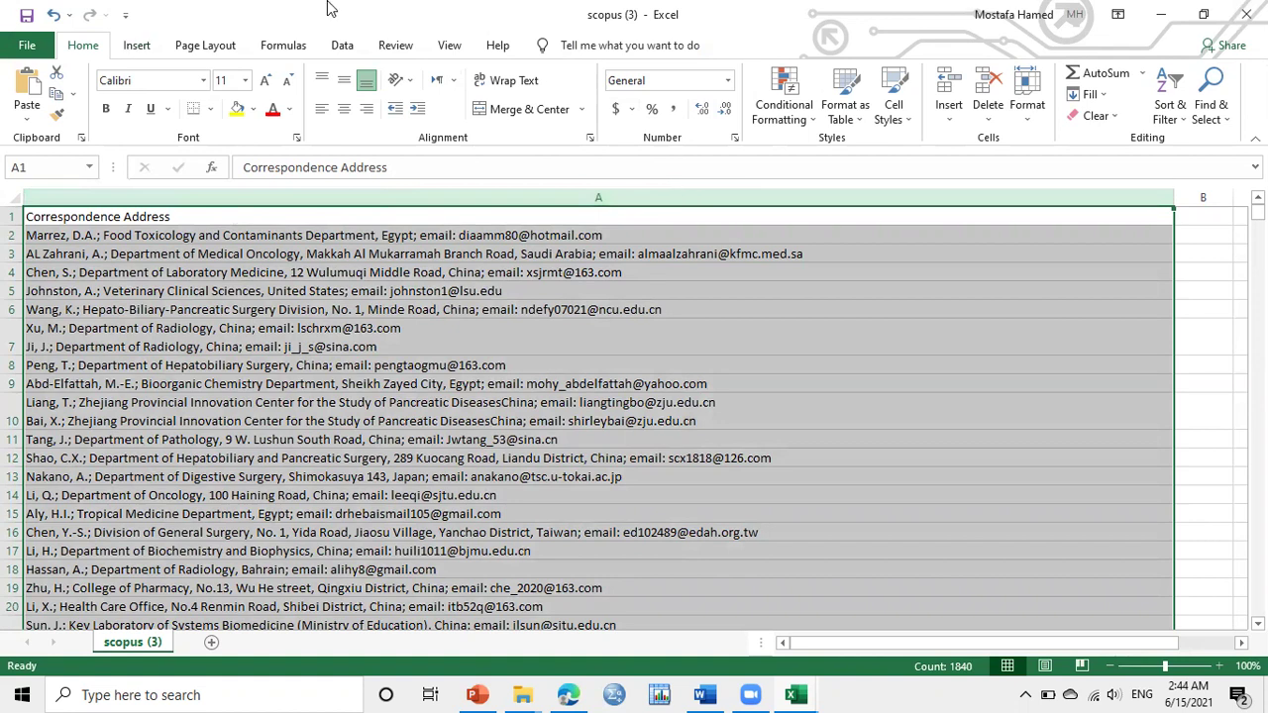
Wrap text in column A, check blank rows 576 and 589, and reselect the column
left_click(502, 89)
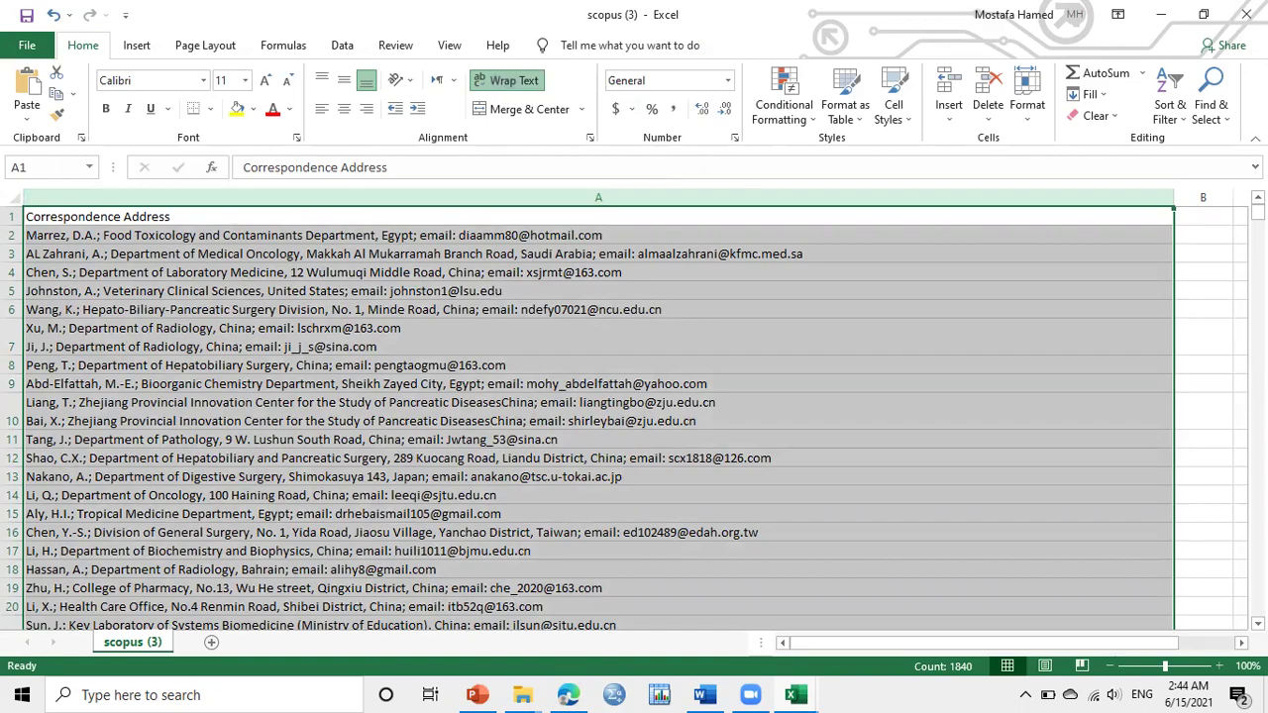
left_click_drag(1257, 212, 1257, 326)
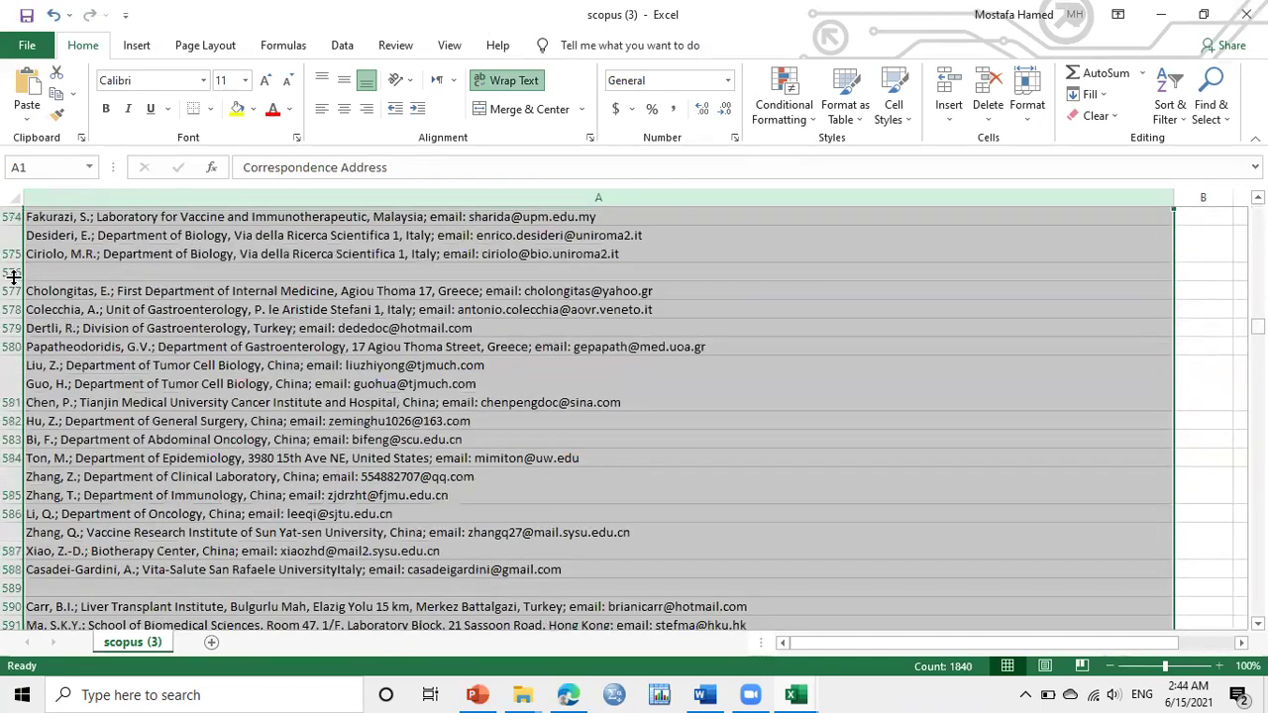
left_click(12, 272)
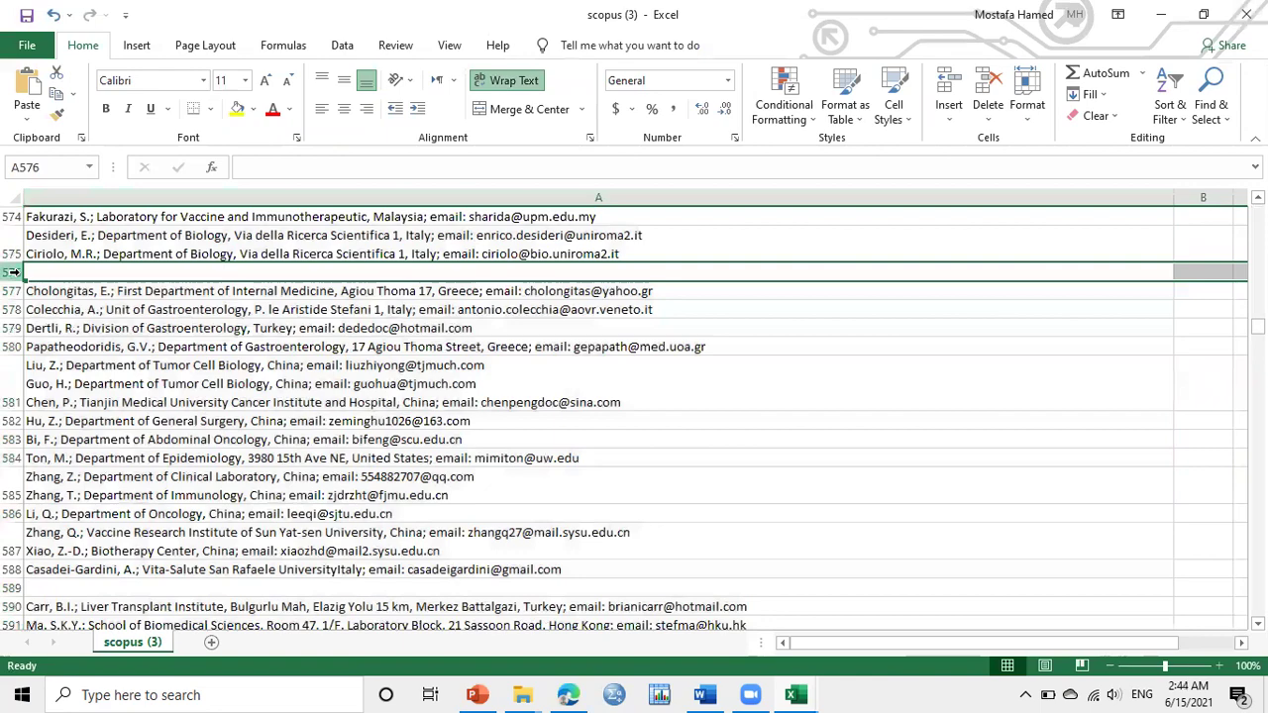
left_click(7, 590)
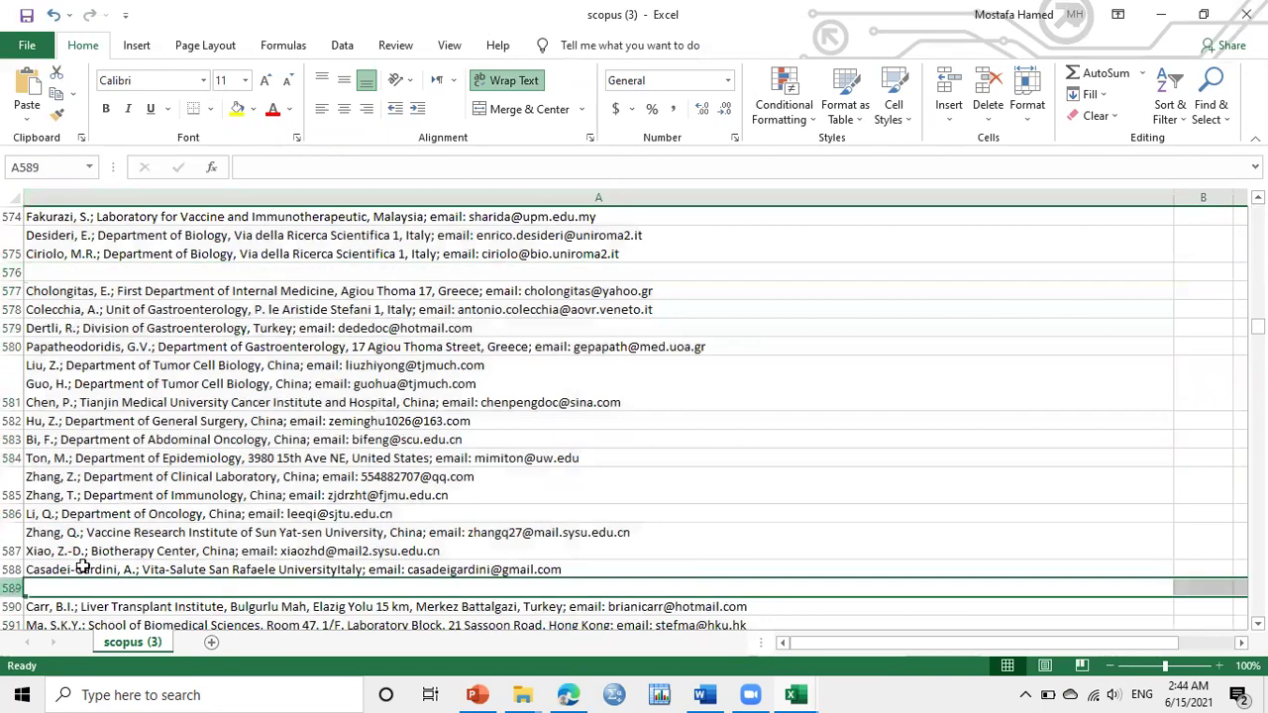
left_click_drag(1257, 327, 1257, 212)
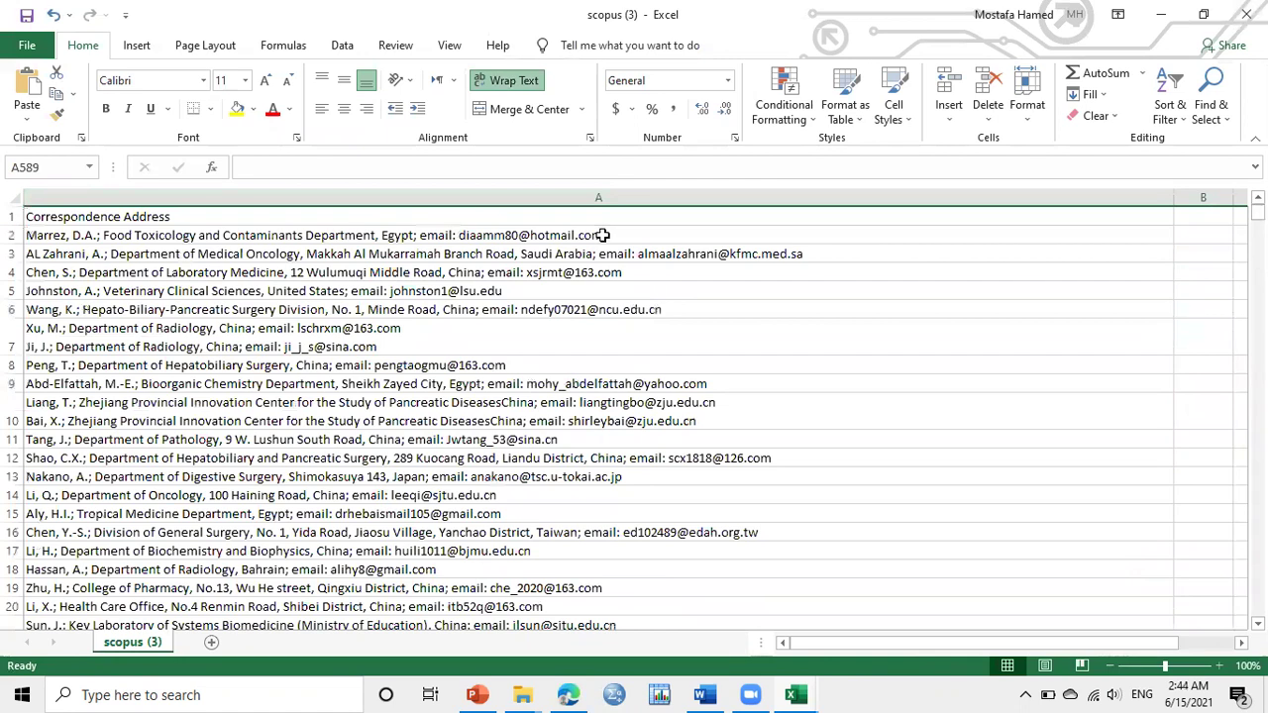
left_click(550, 197)
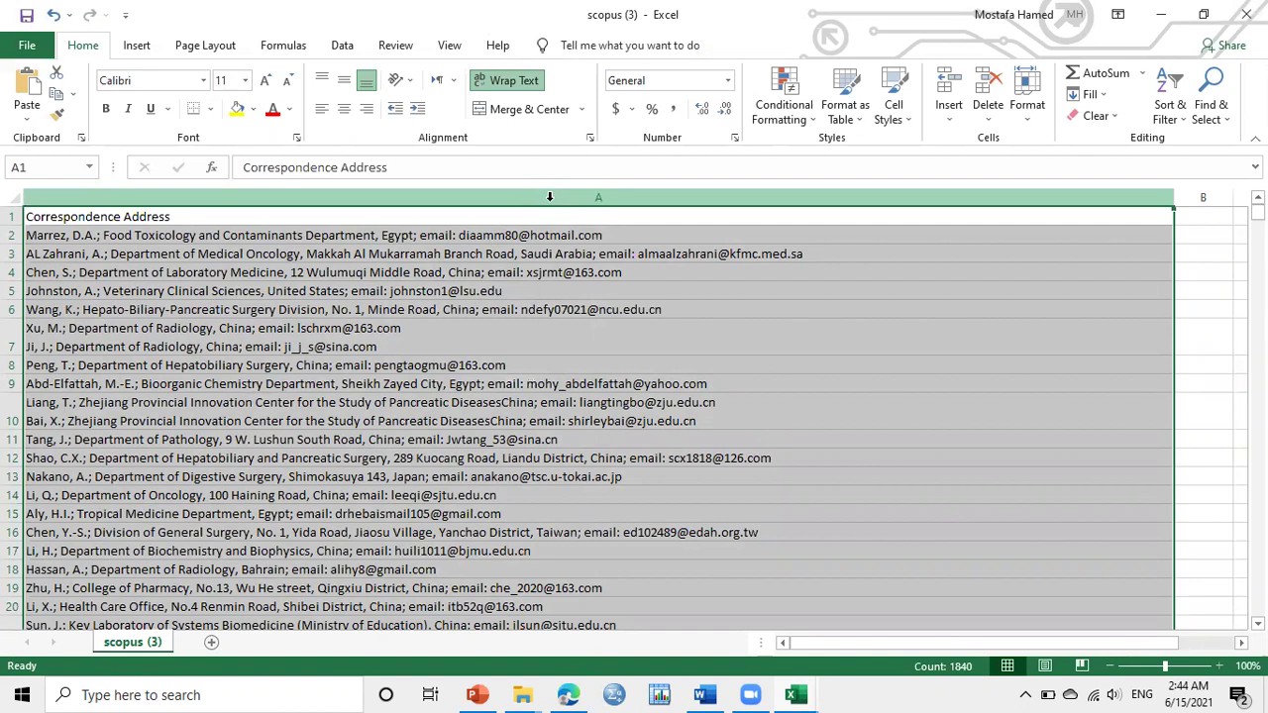
Select every blank cell in the address column using Go To Special > Blanks
key("F5")
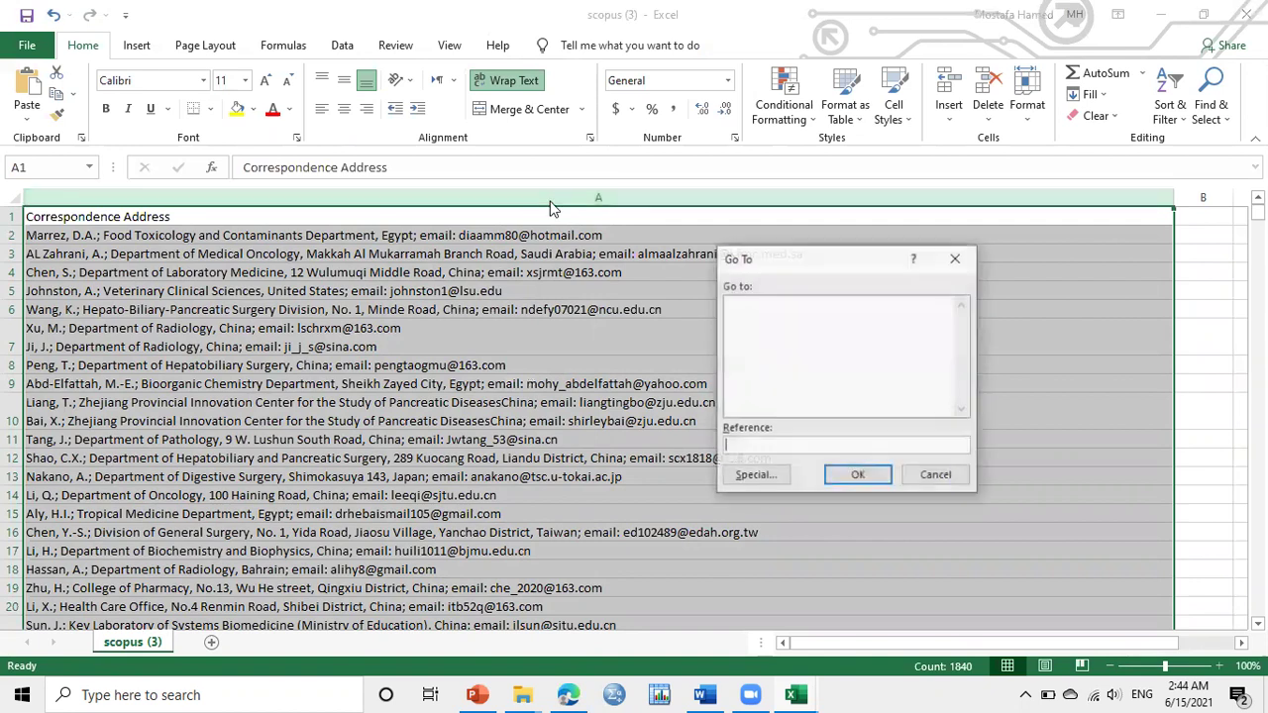
left_click(754, 477)
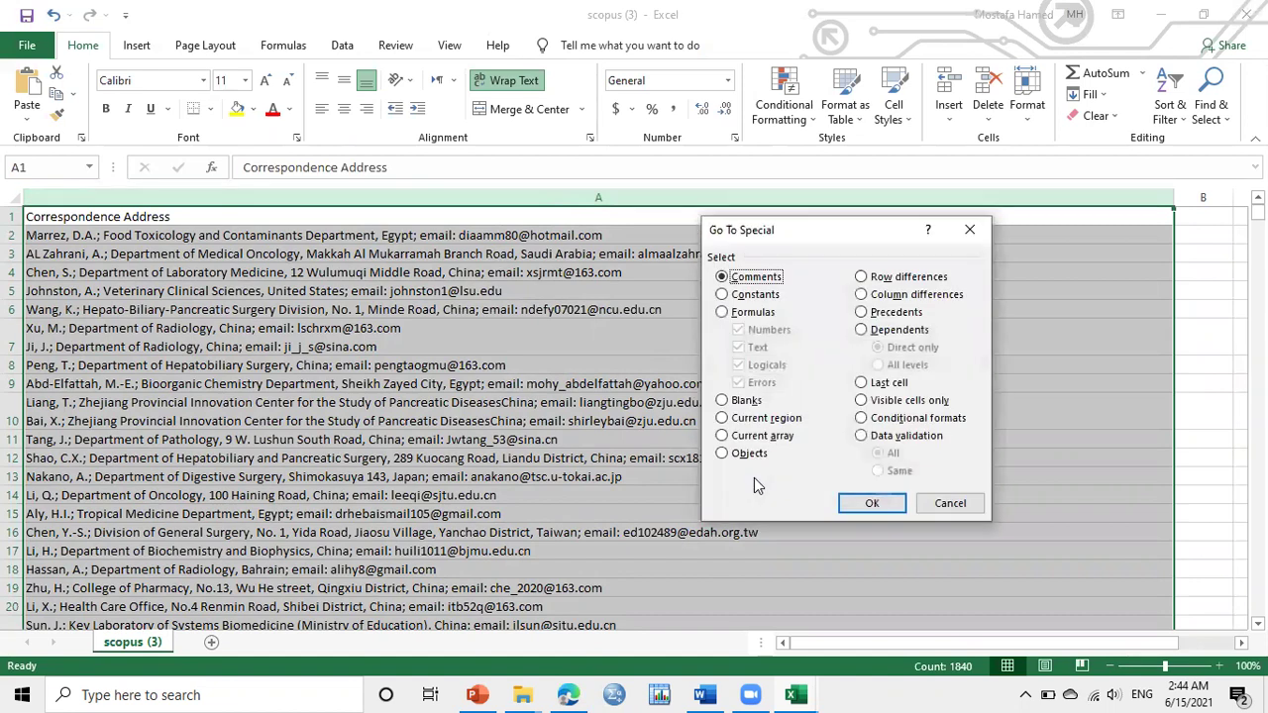
left_click(722, 401)
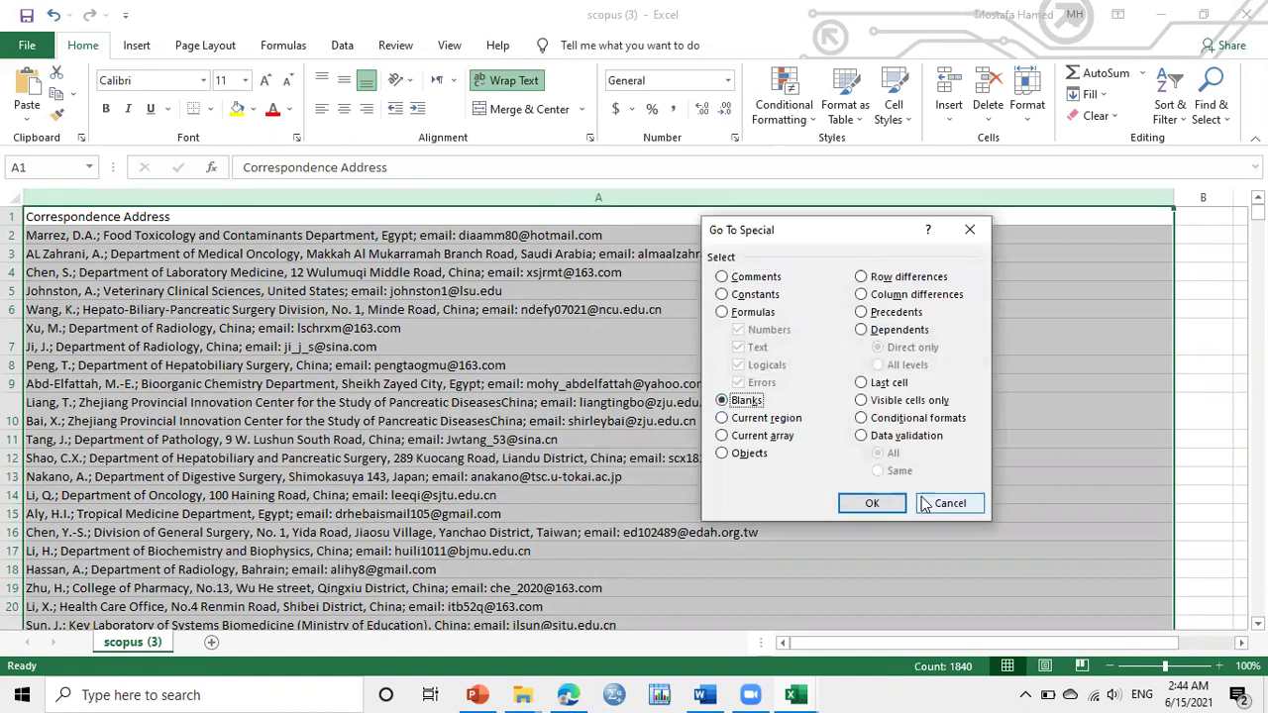
left_click(884, 502)
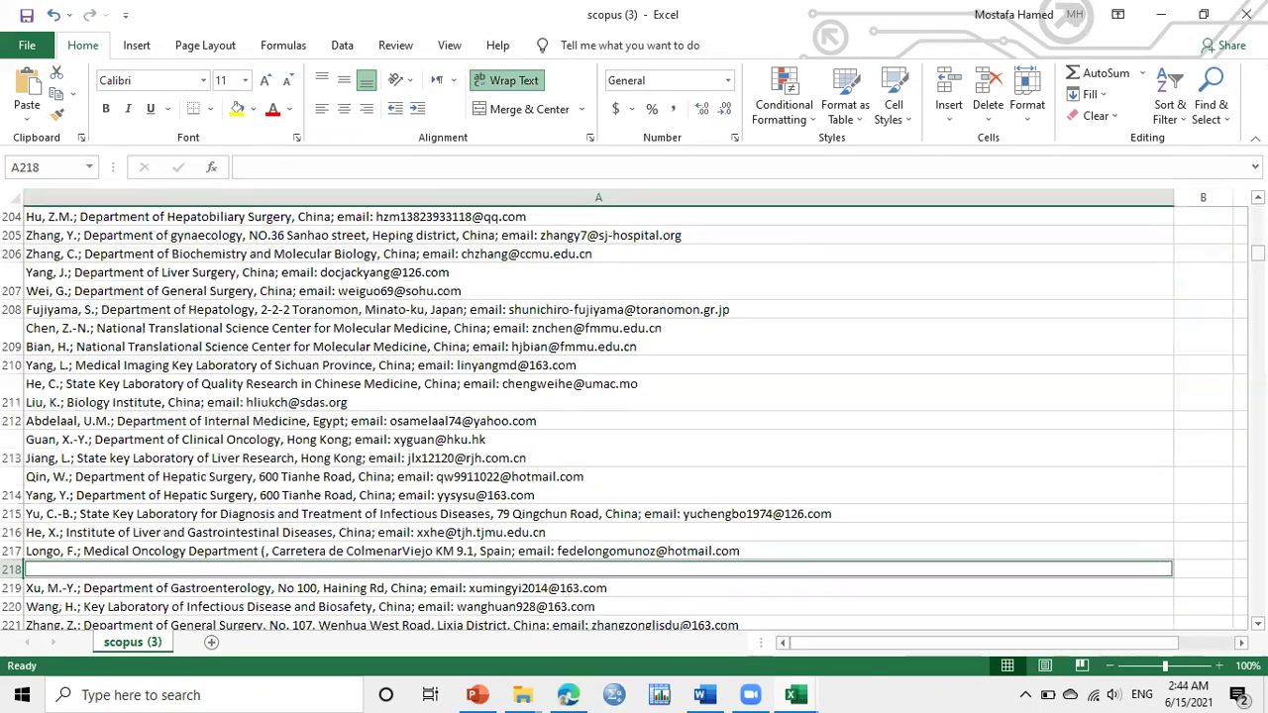
left_click_drag(1259, 254, 1258, 216)
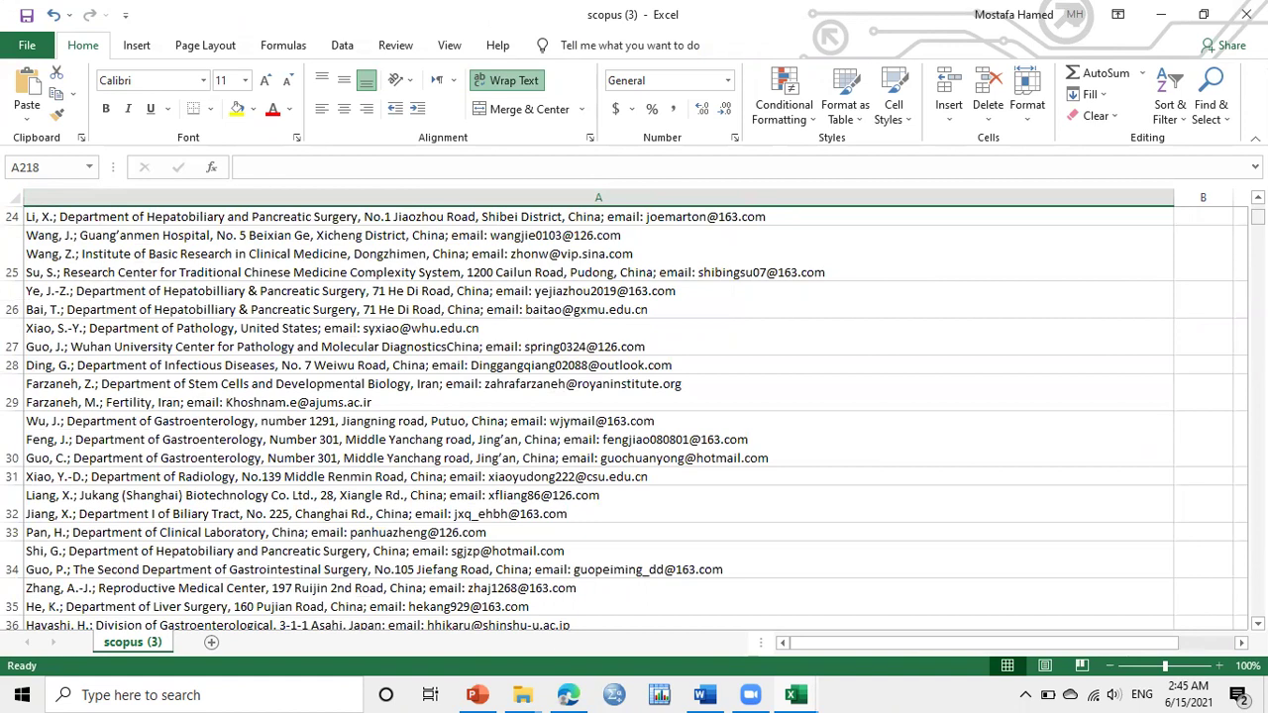
Delete the selected blank cells, shifting the remaining addresses up
key("ctrl+minus")
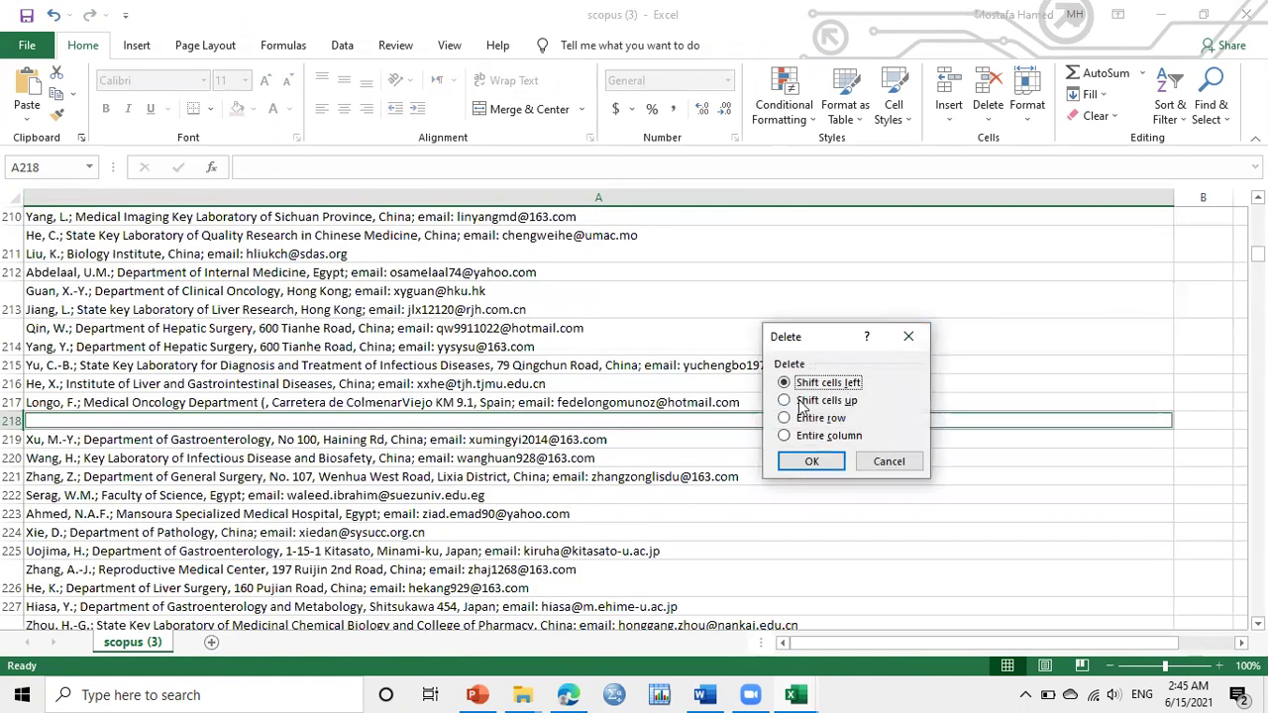
left_click(785, 401)
left_click(814, 462)
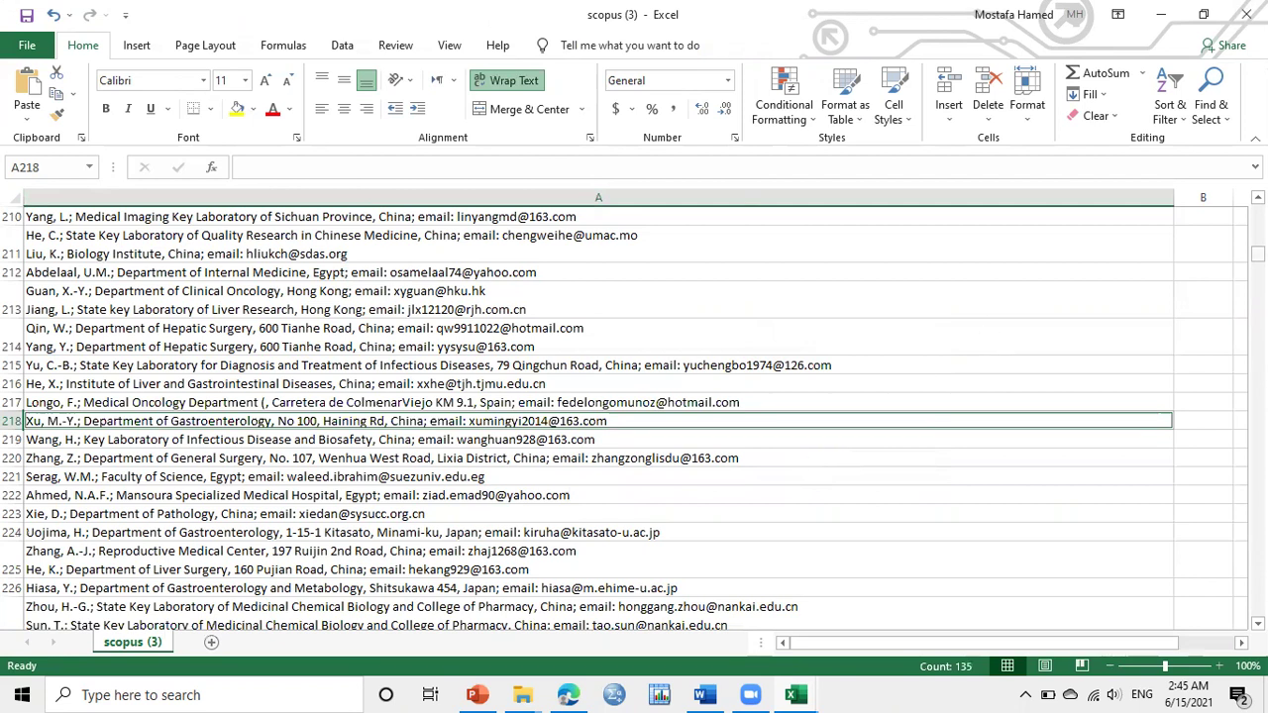
left_click_drag(1257, 256, 1258, 210)
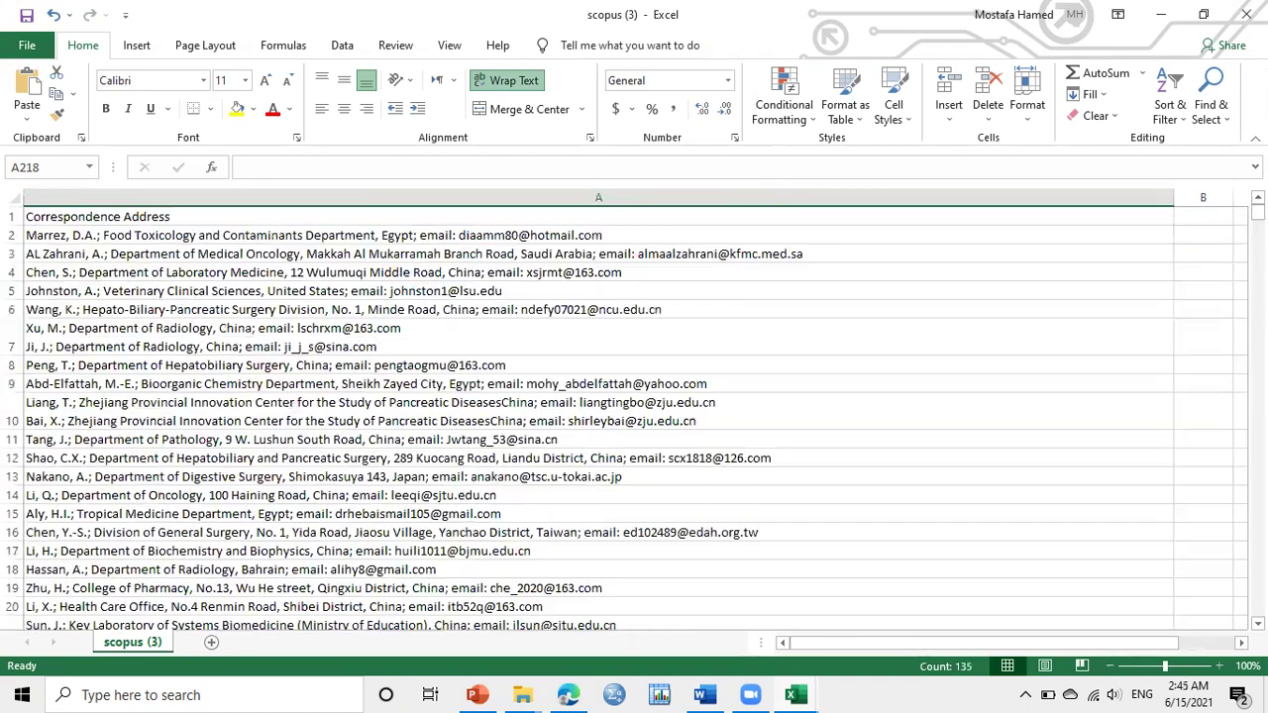
Inspect the first address's hotmail email, then select the Correspondence Address column
left_click(53, 235)
double_click(53, 235)
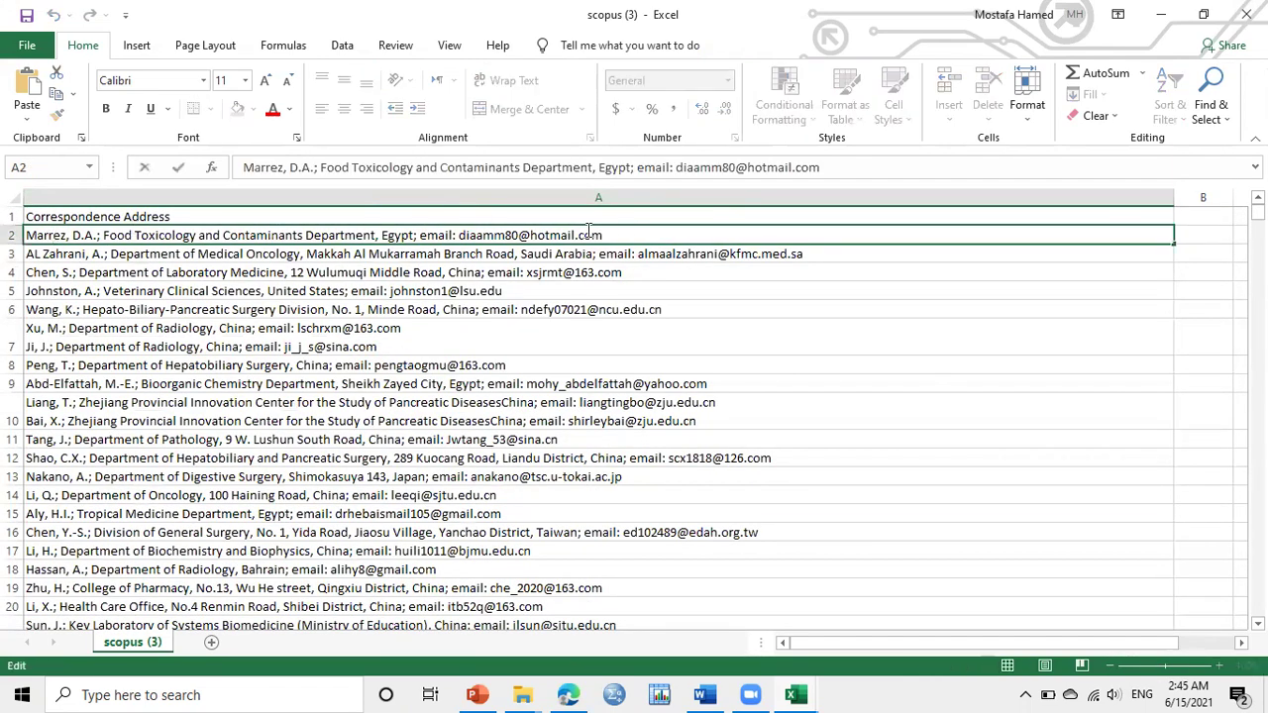
double_click(528, 229)
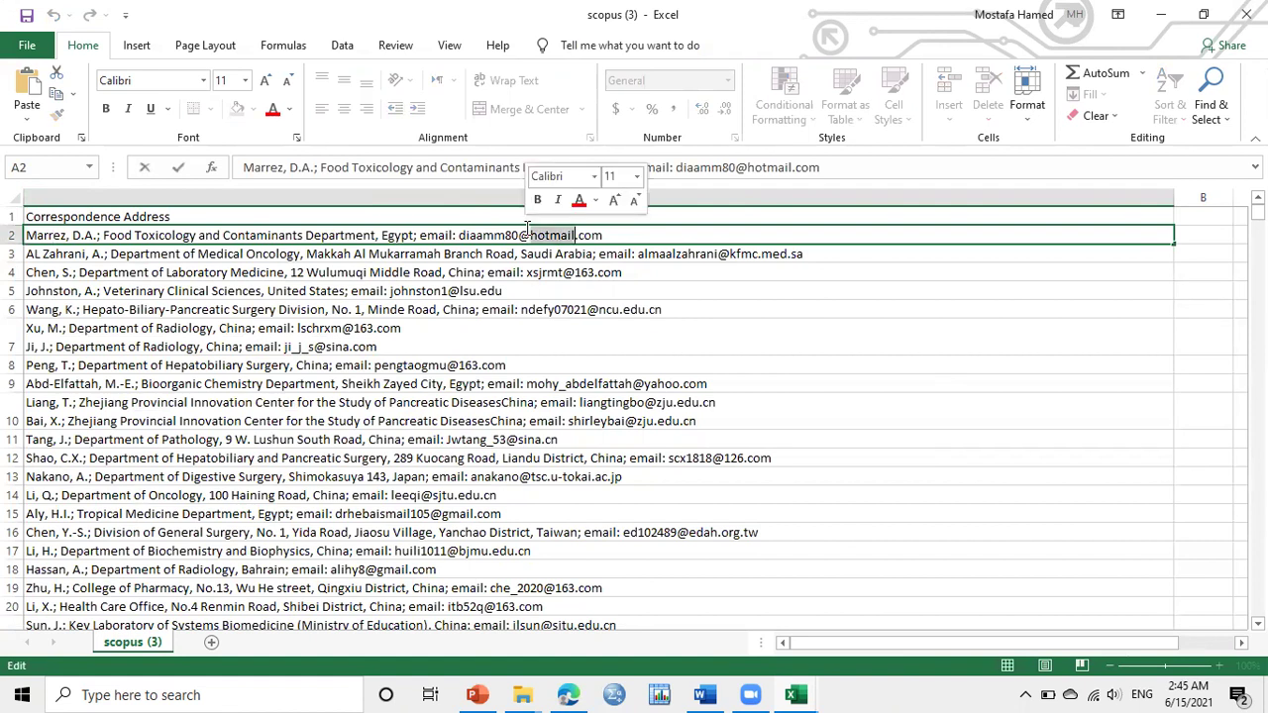
left_click(476, 198)
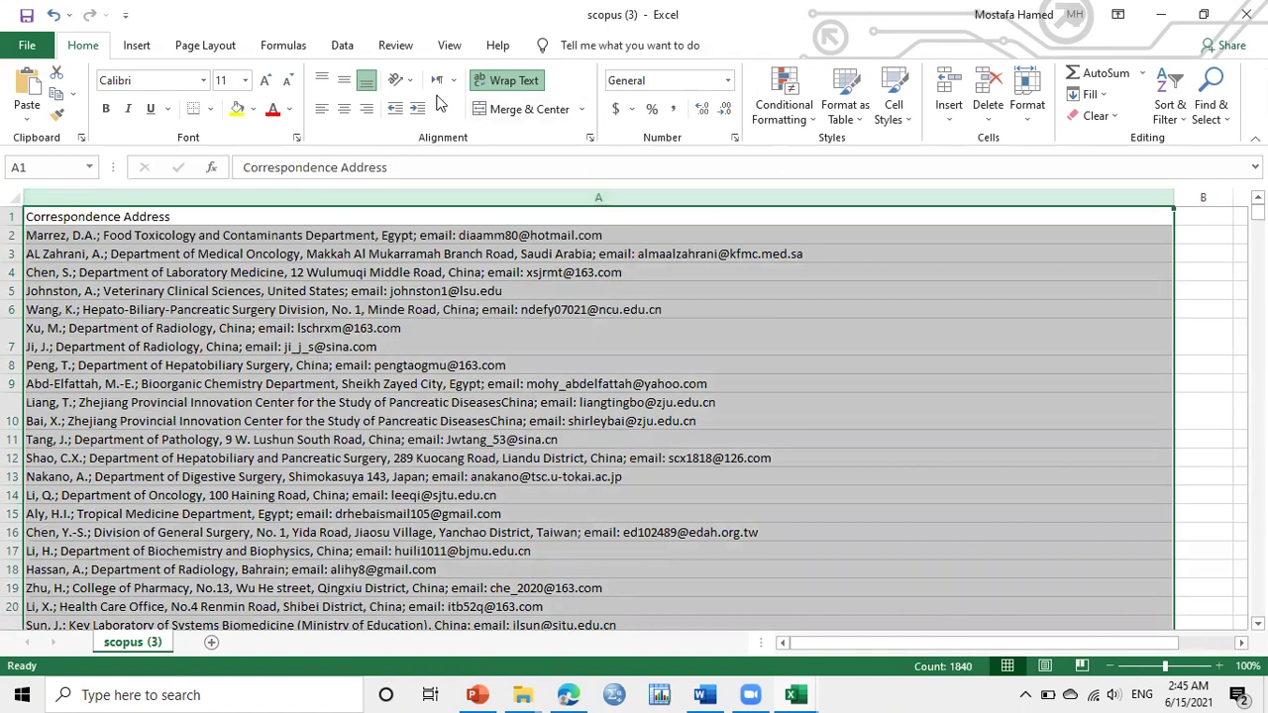
Run Text to Columns with a custom delimiter to move each email into column B
left_click(342, 45)
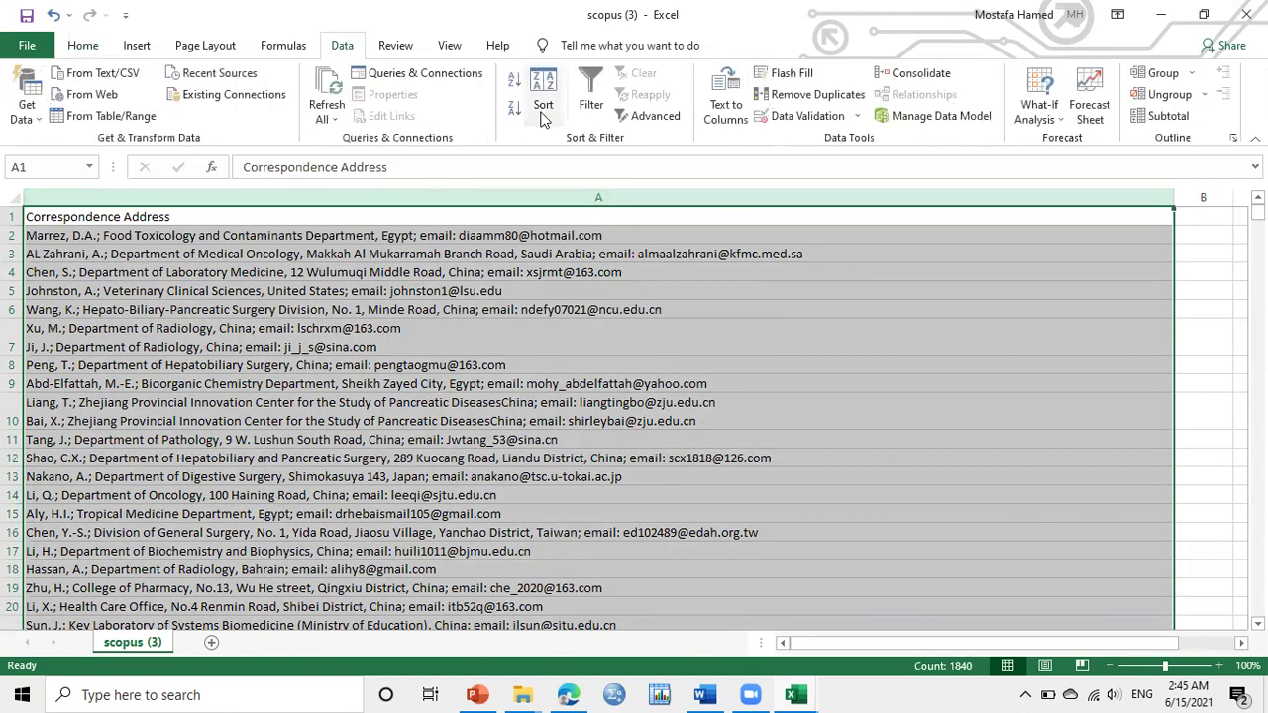
left_click(726, 104)
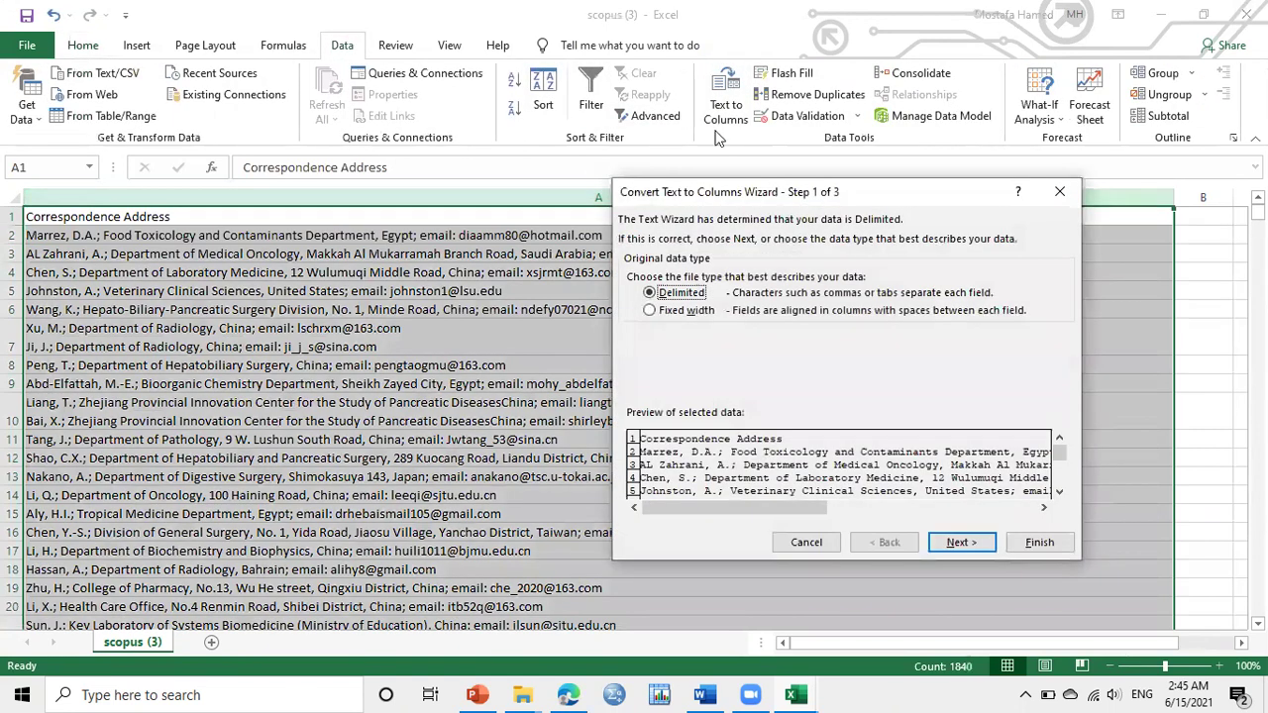
left_click(966, 545)
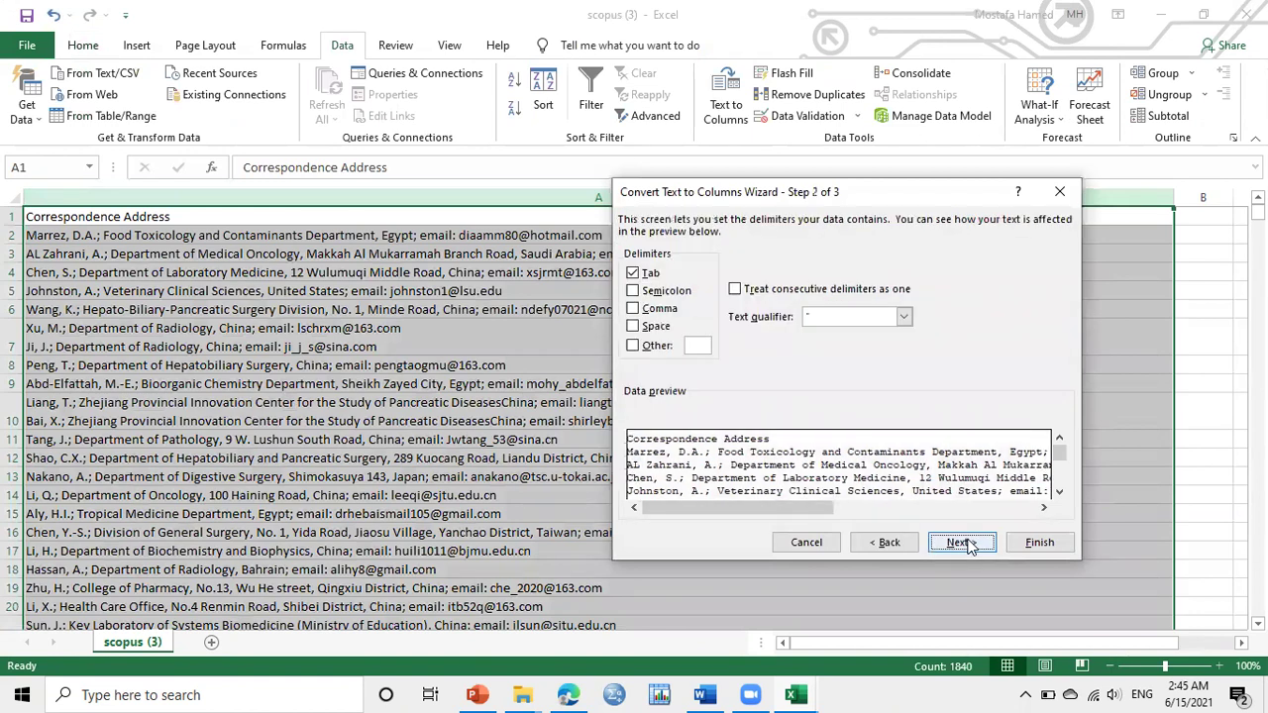
left_click(632, 345)
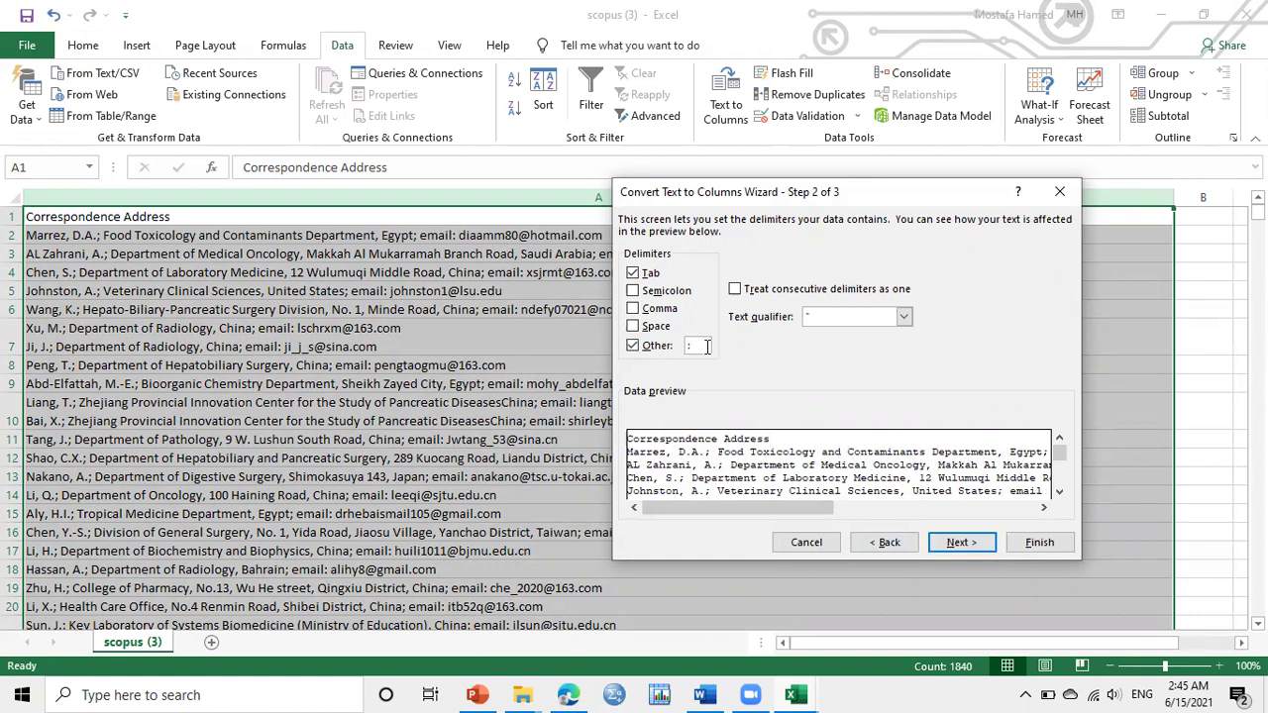
left_click(961, 543)
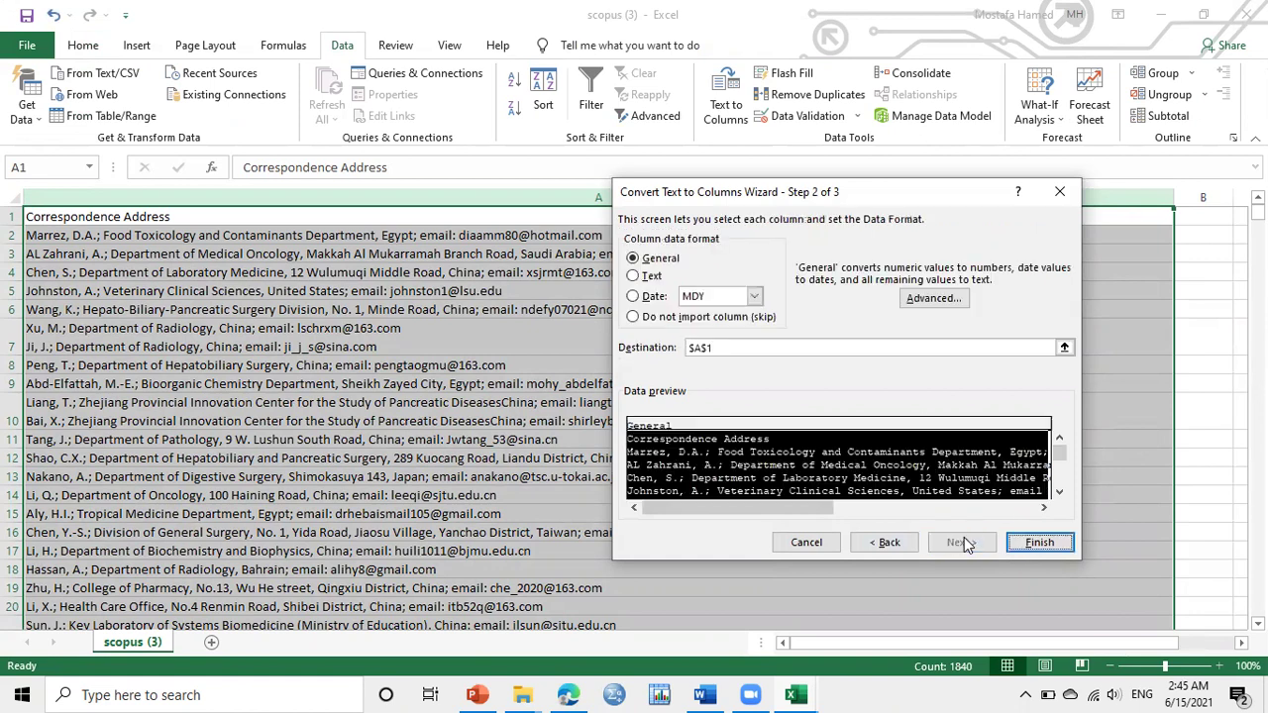
left_click(1037, 543)
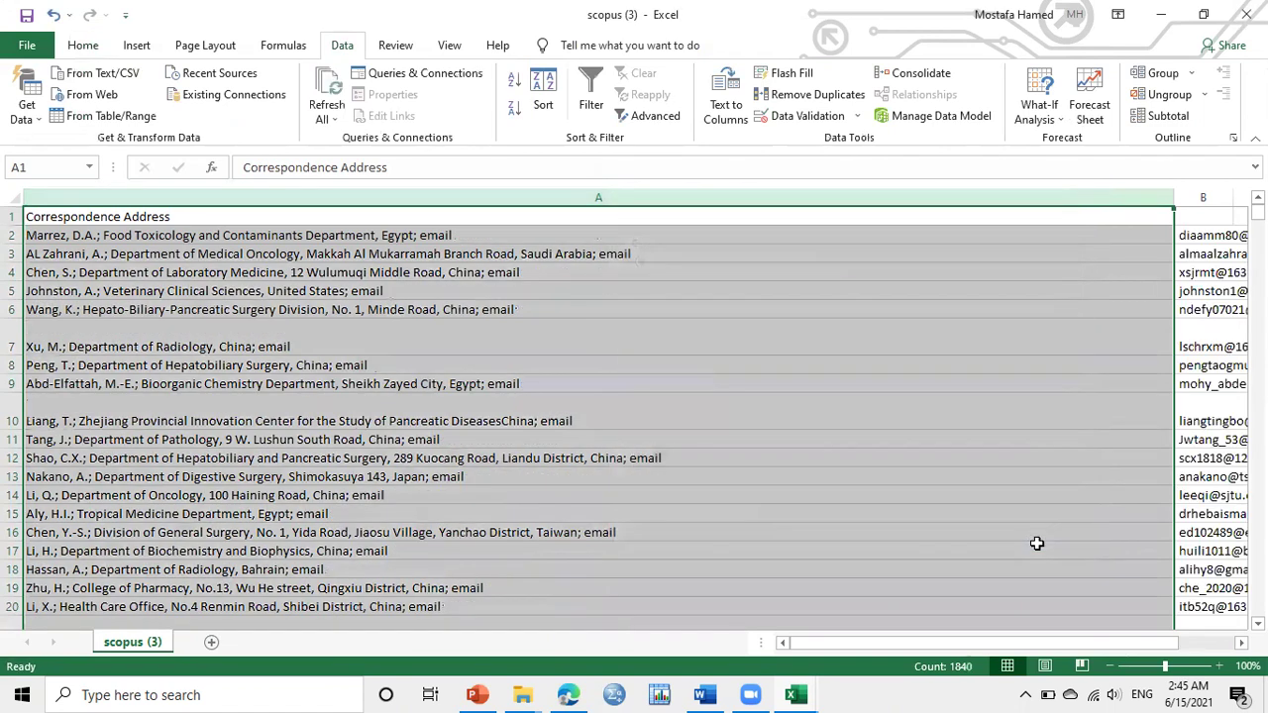
Autofit column B to the emails and check the addresses left in cells A2 and A3
left_click_drag(901, 642, 931, 642)
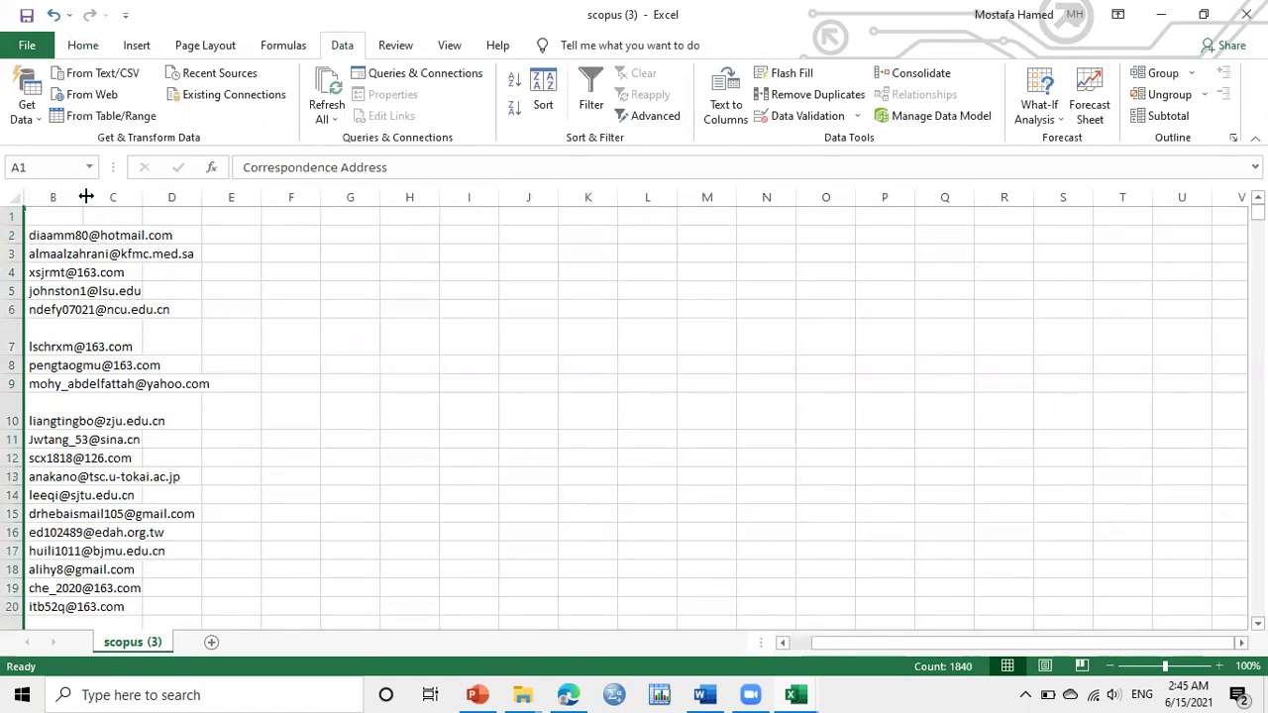
double_click(86, 197)
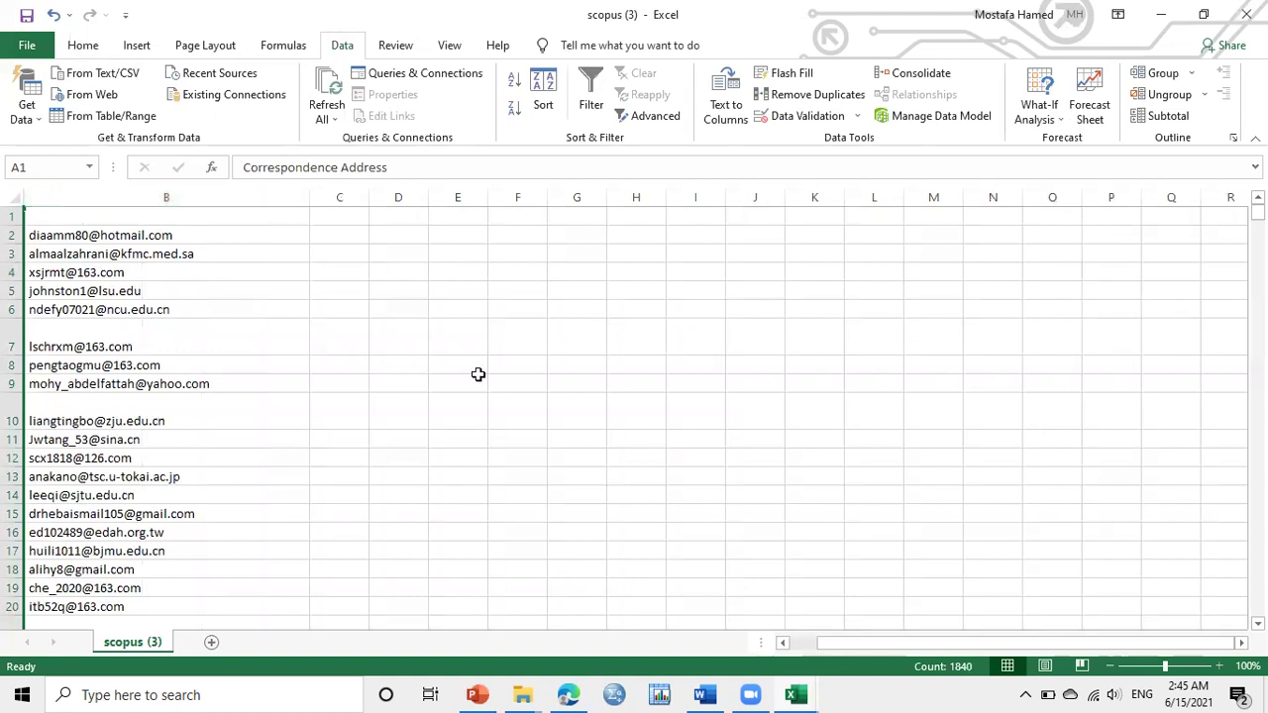
left_click_drag(1000, 645, 905, 639)
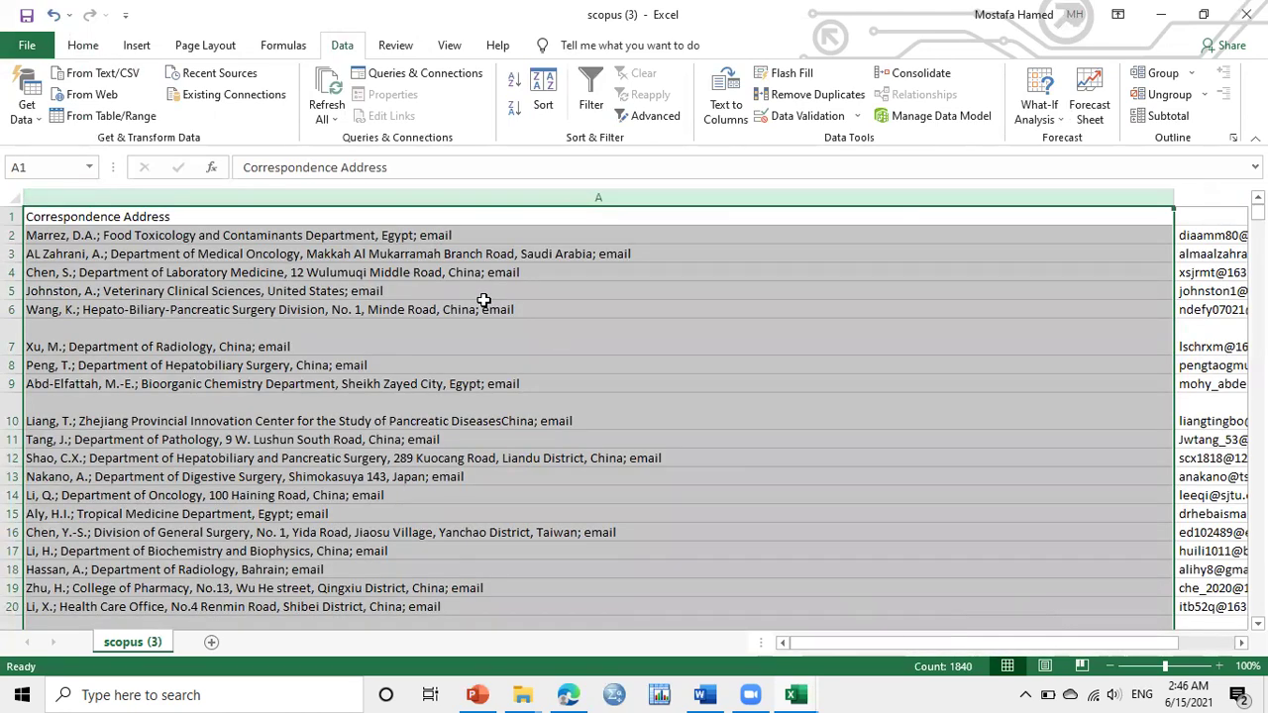
left_click(774, 306)
left_click(283, 248)
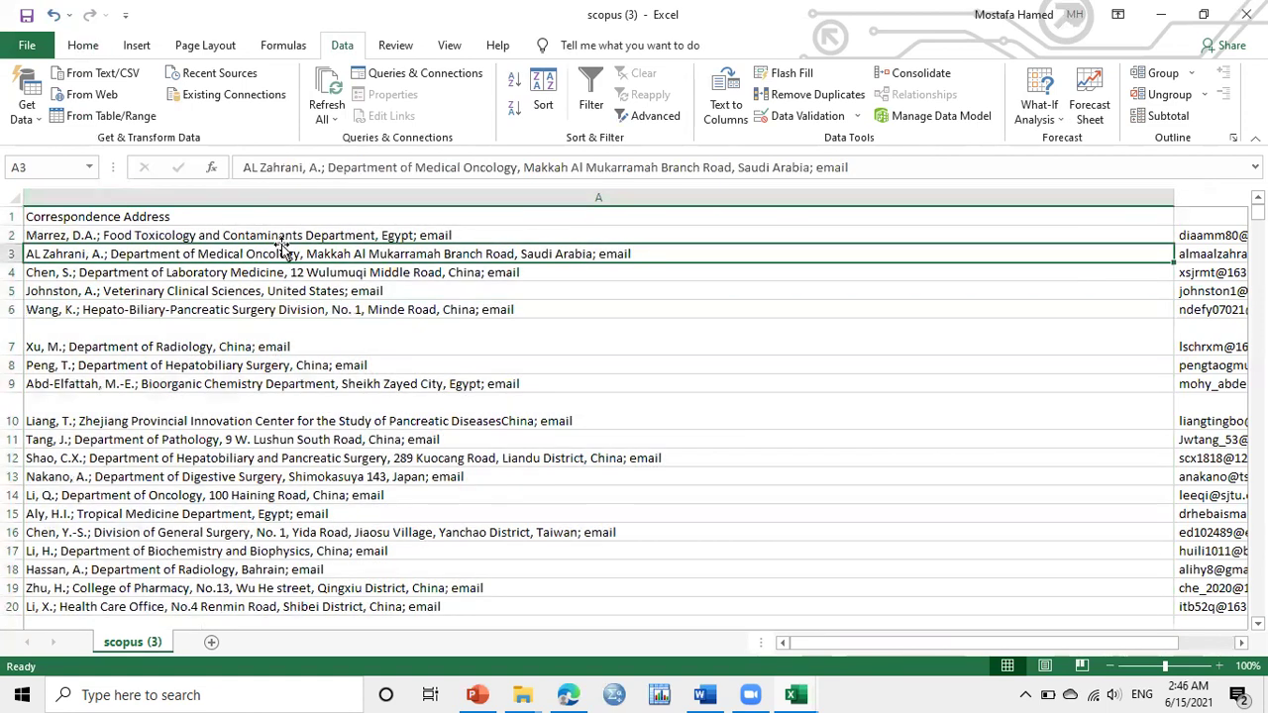
left_click(95, 238)
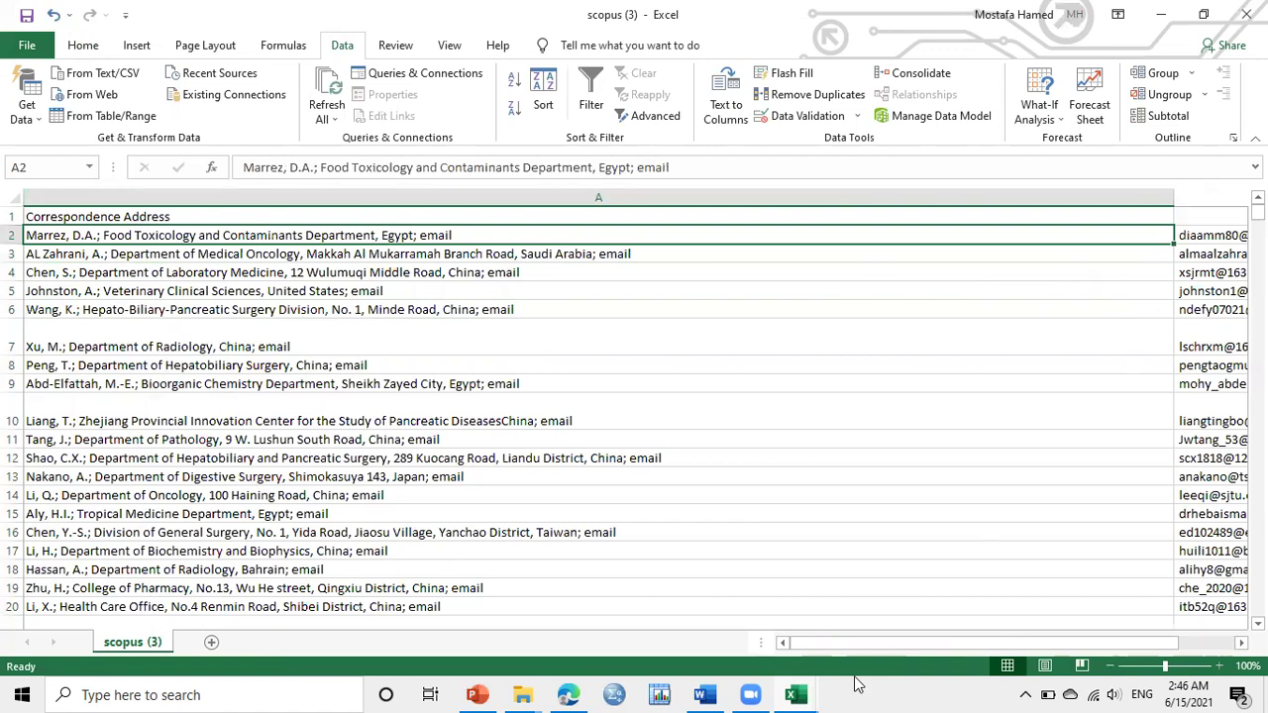
left_click_drag(794, 645, 841, 643)
scroll(592, 275, "right", 3)
Cut the email column B and paste it into column Q
left_click(226, 195)
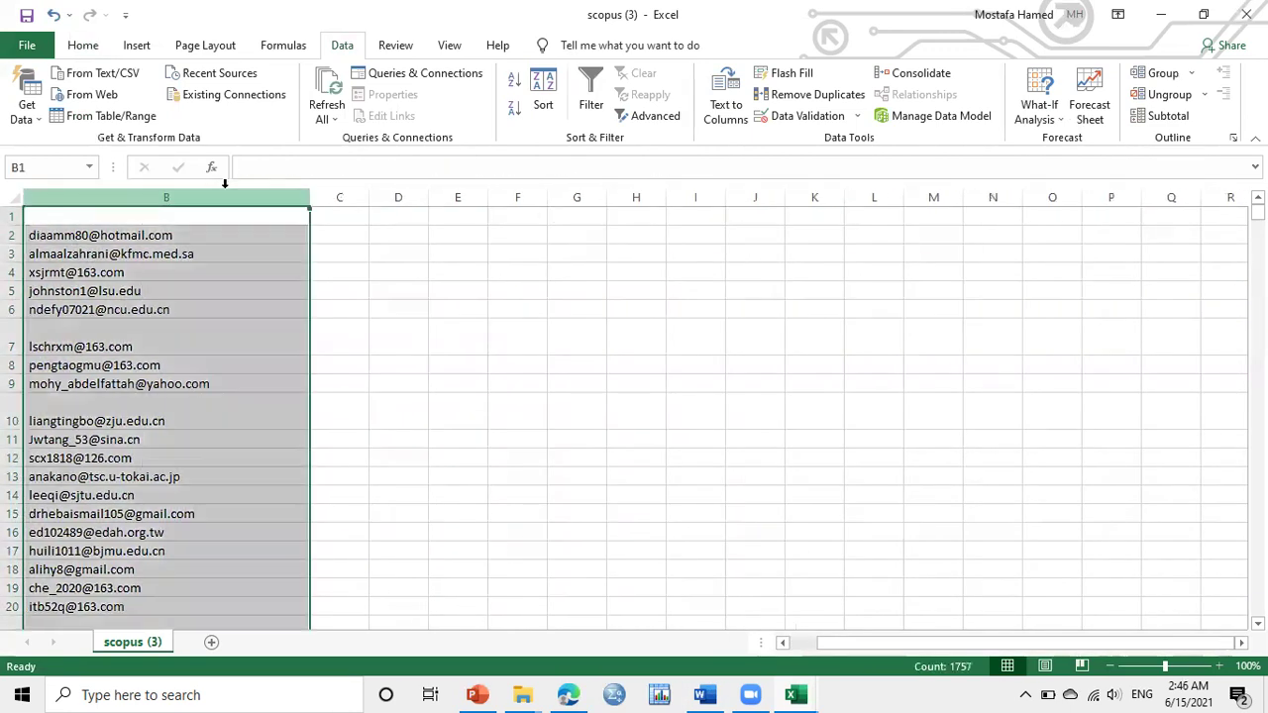
right_click(225, 185)
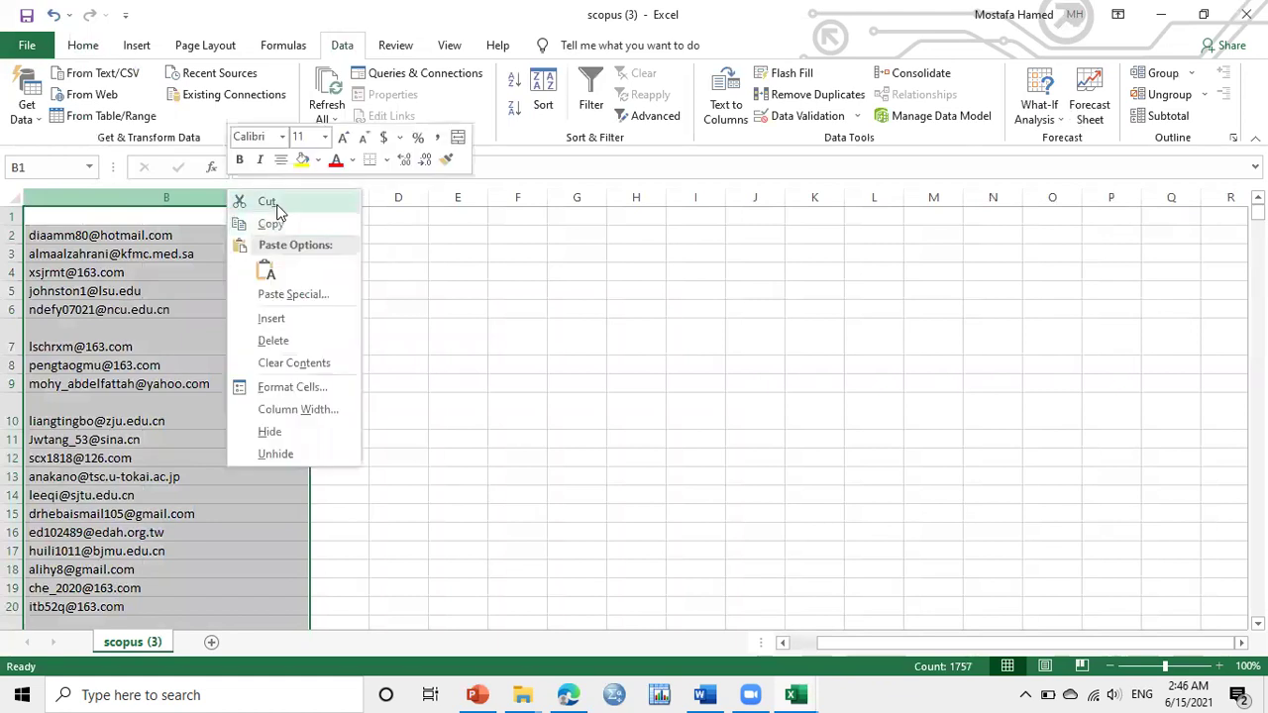
left_click(270, 203)
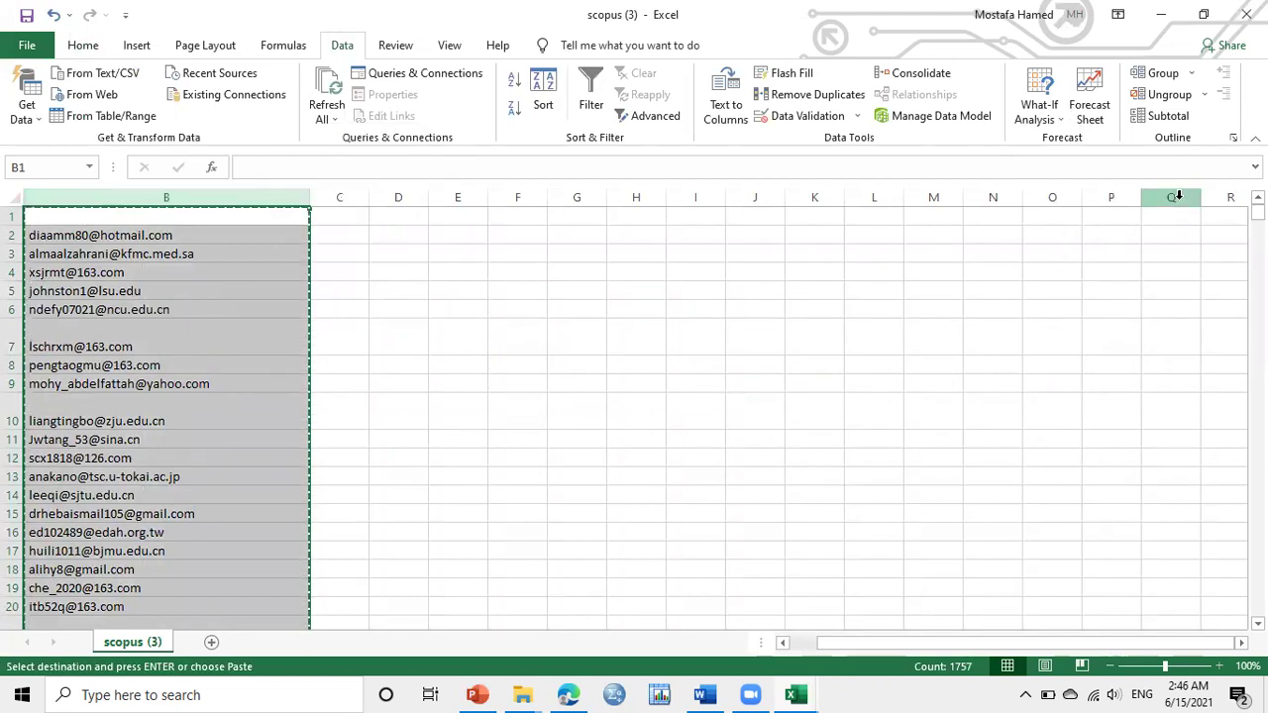
left_click(1179, 196)
key("Return")
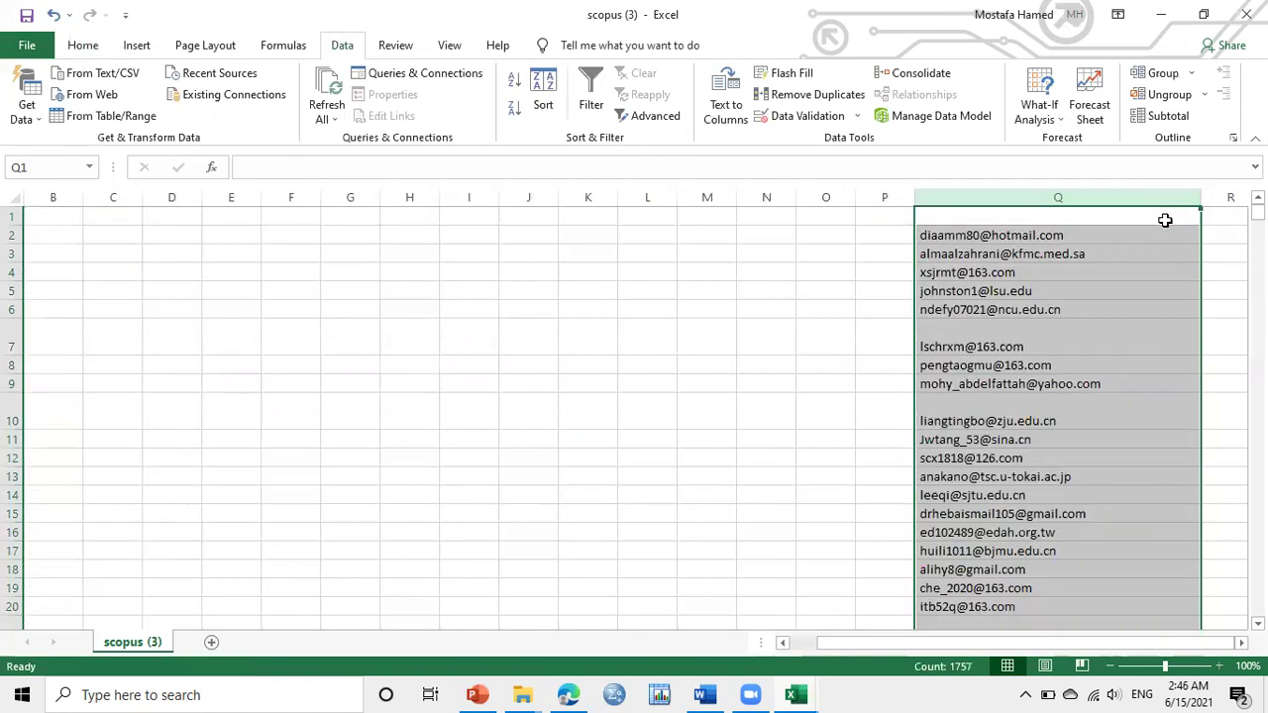
Scroll back across the sheet and select the address column A
left_click_drag(882, 641, 843, 642)
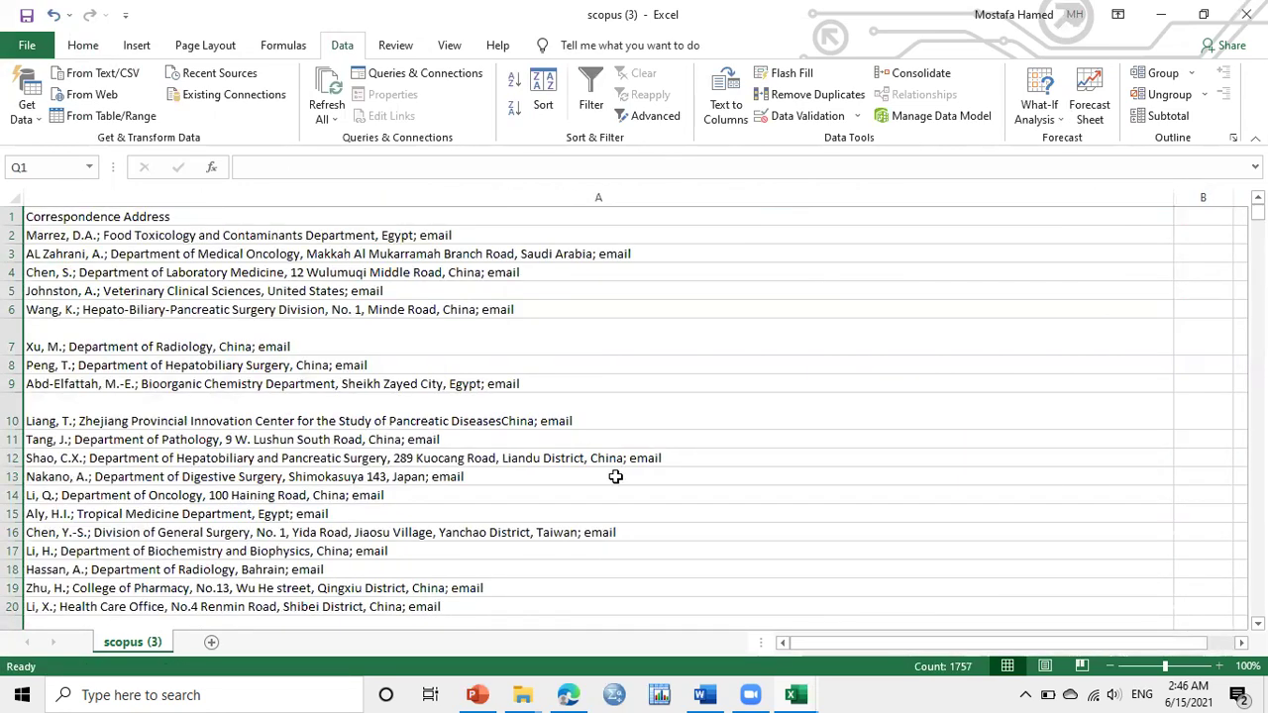
left_click_drag(843, 644, 869, 643)
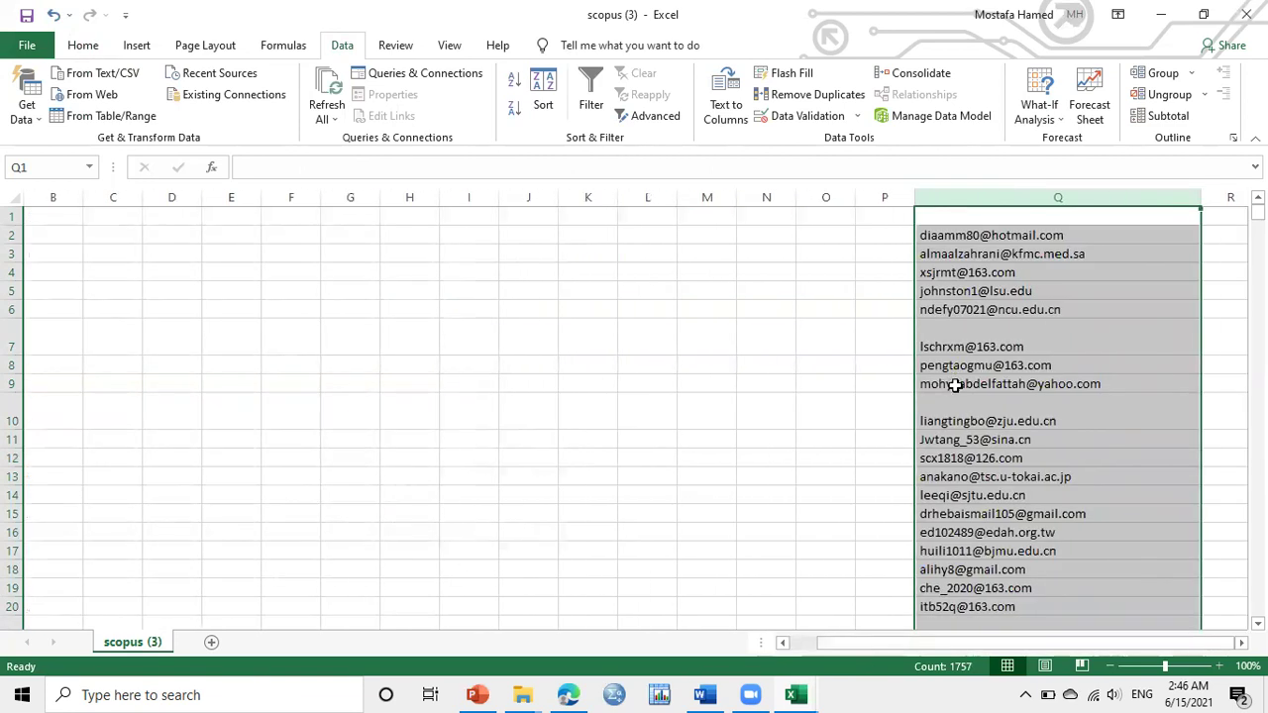
left_click_drag(915, 643, 814, 641)
left_click(367, 191)
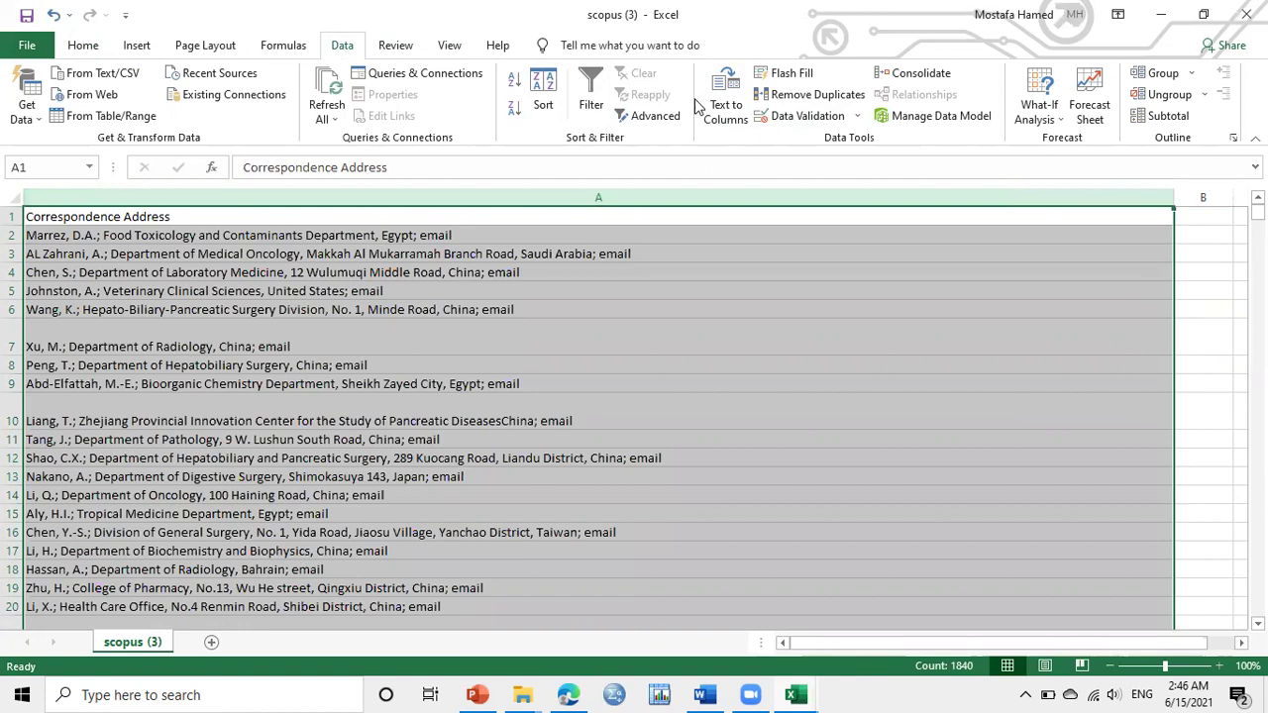
Split column A with Text to Columns at commas and semicolons only, overwriting existing data
left_click(725, 104)
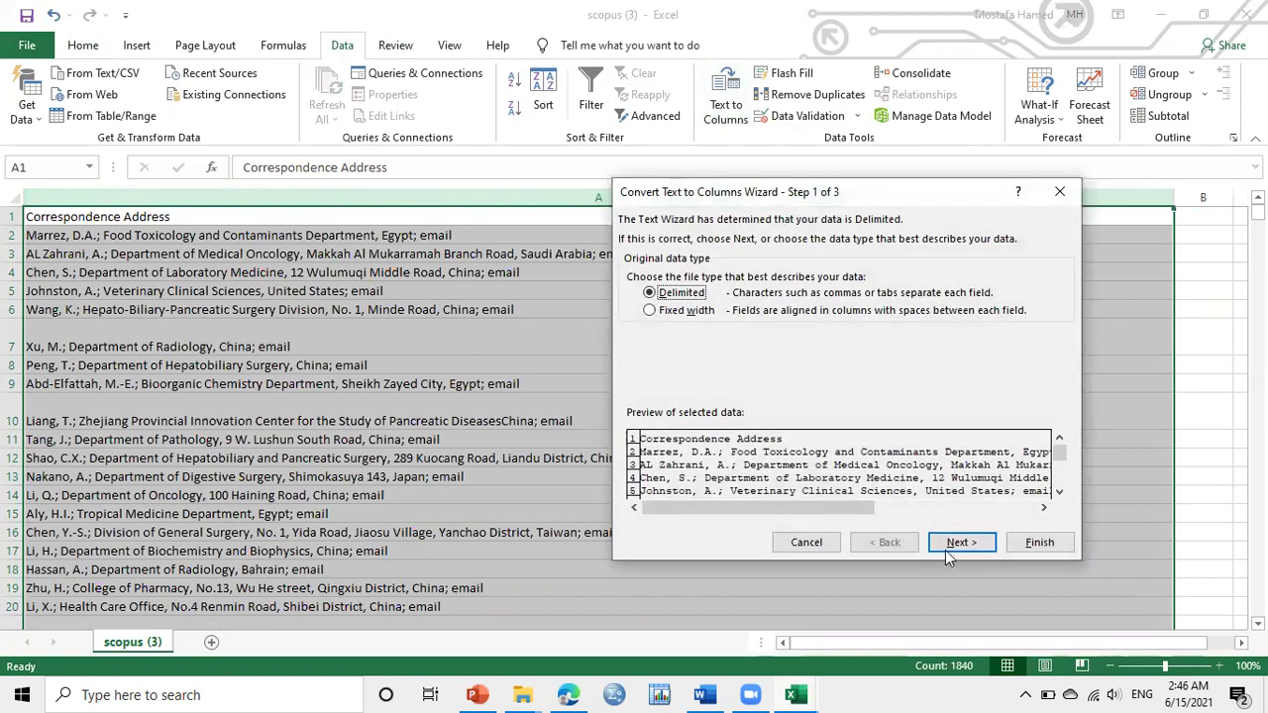
left_click(957, 543)
left_click(633, 308)
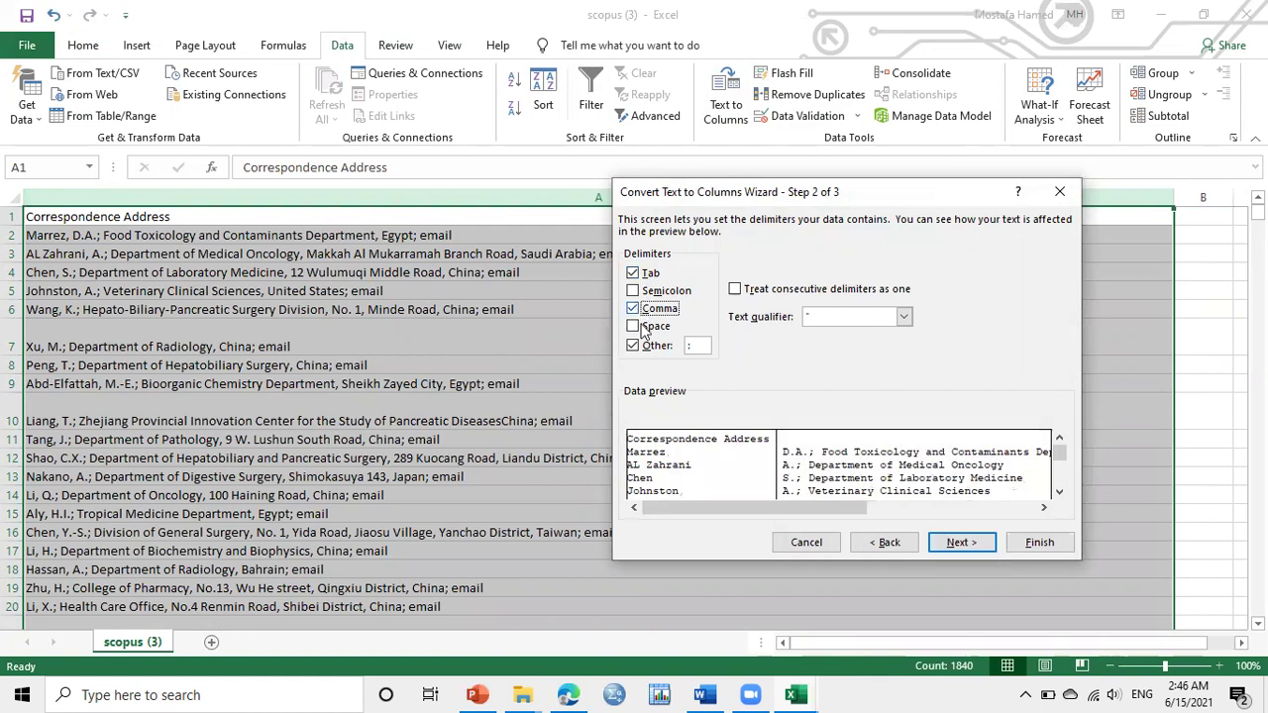
left_click(633, 347)
left_click(633, 290)
left_click(633, 274)
left_click(633, 290)
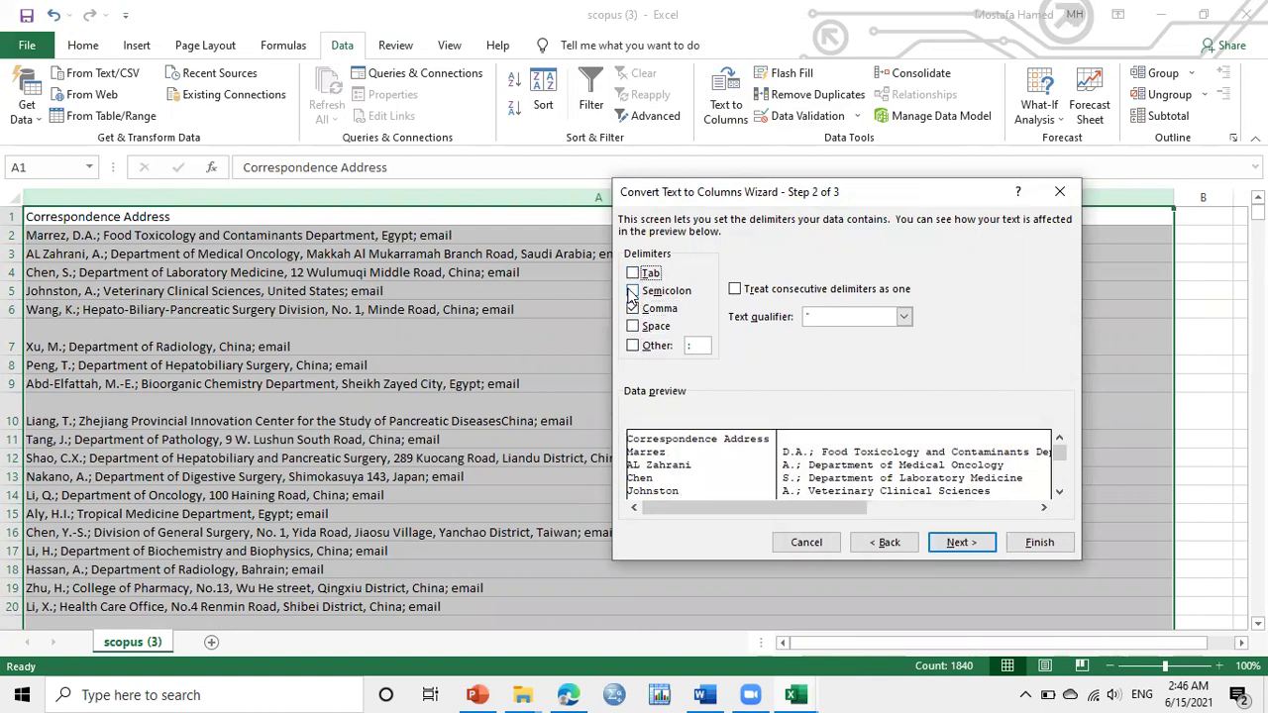
left_click(633, 291)
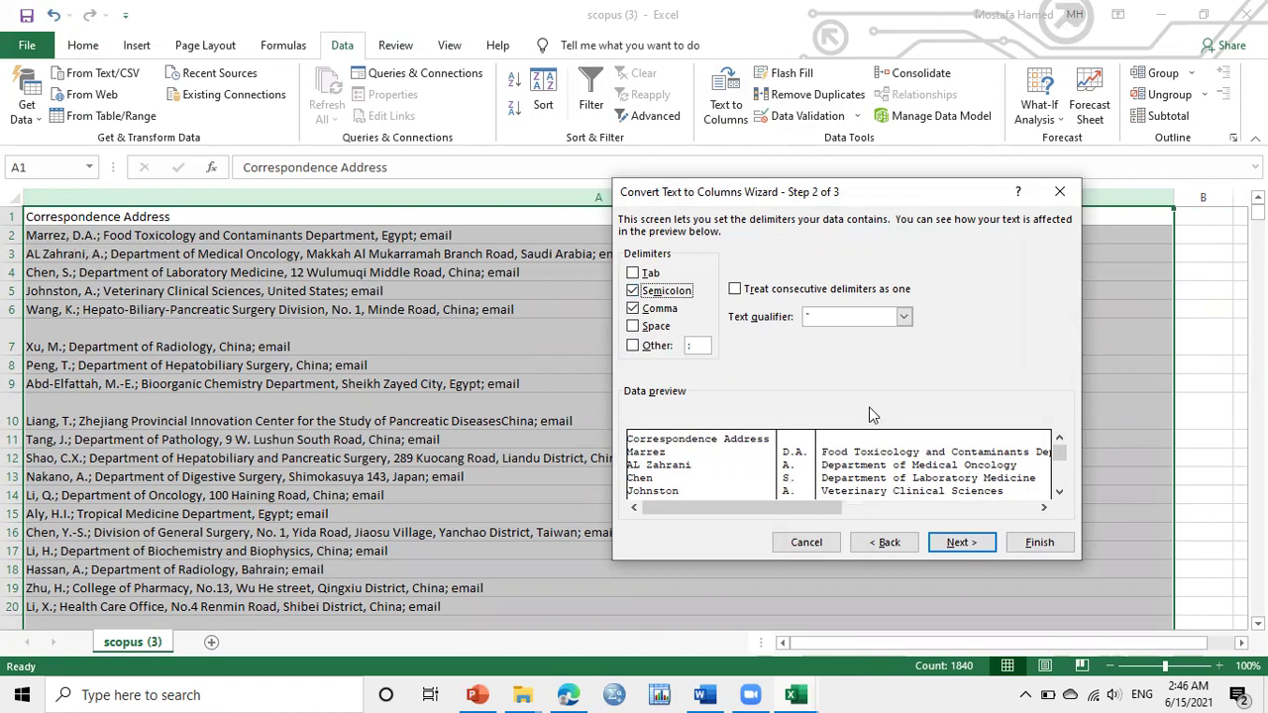
left_click(961, 543)
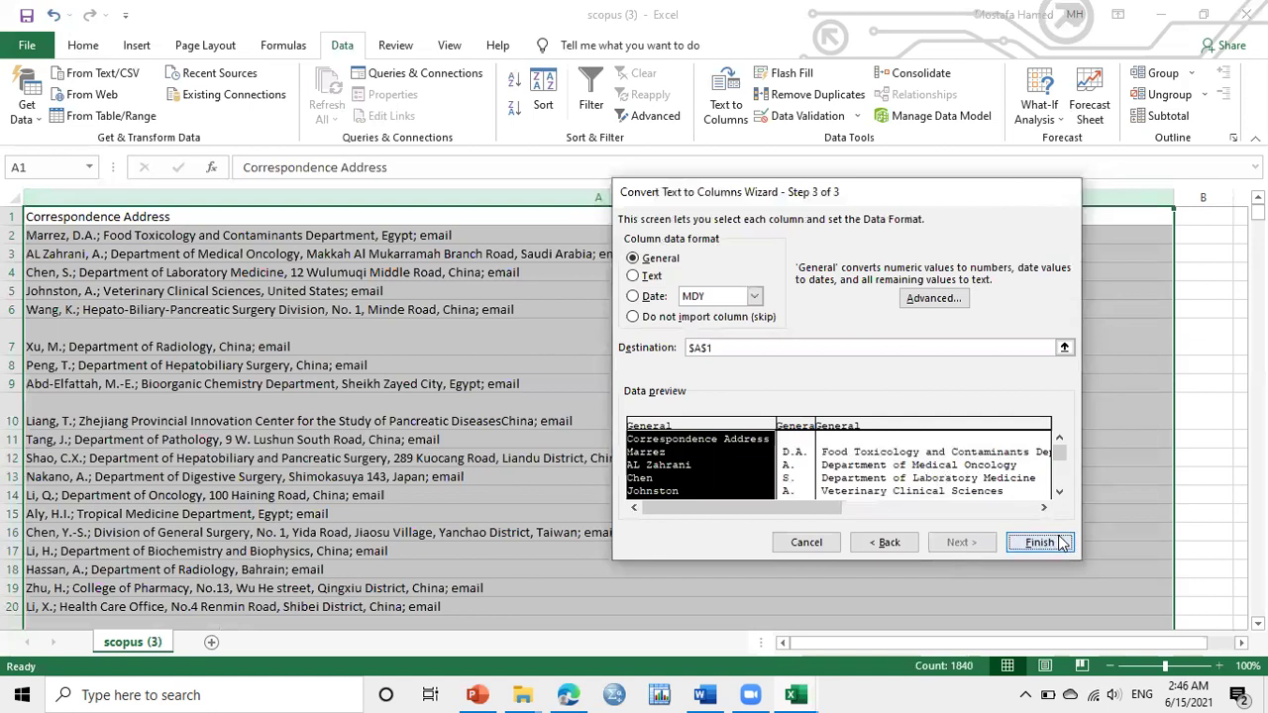
left_click(1052, 540)
left_click(607, 401)
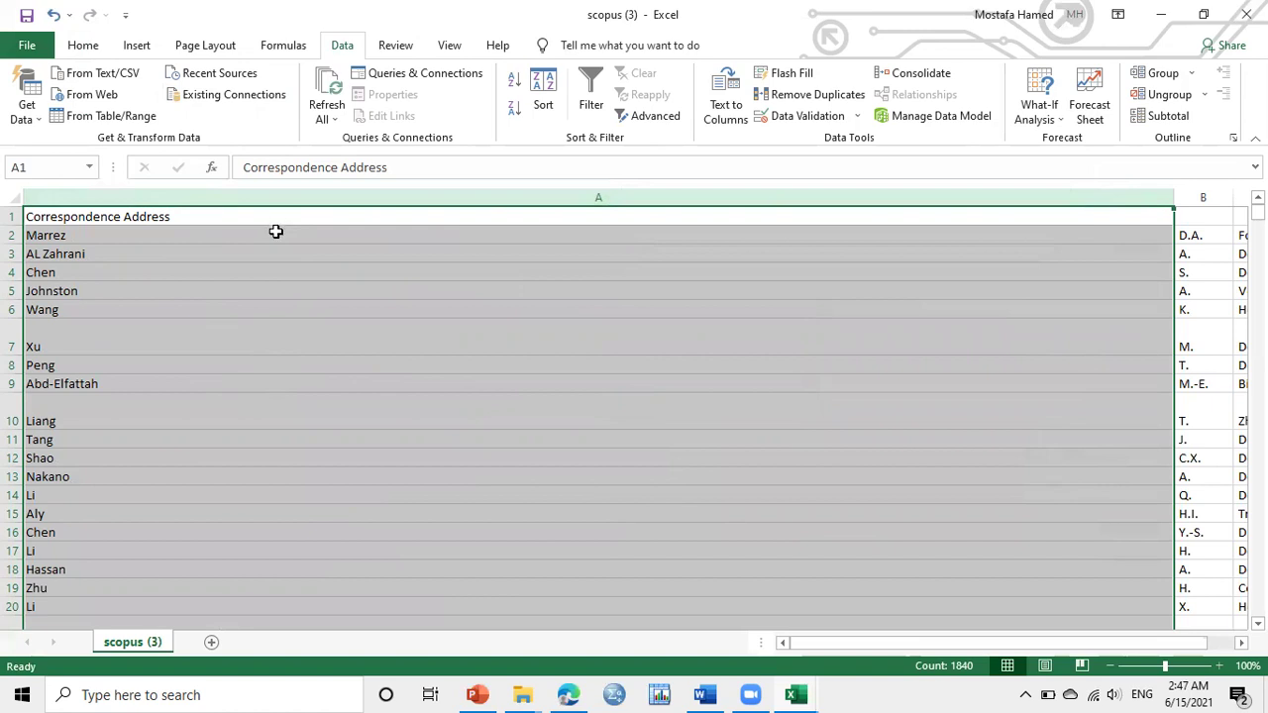
Delete the leftover columns B through P and narrow column A to suit the surnames
left_click_drag(928, 644, 949, 644)
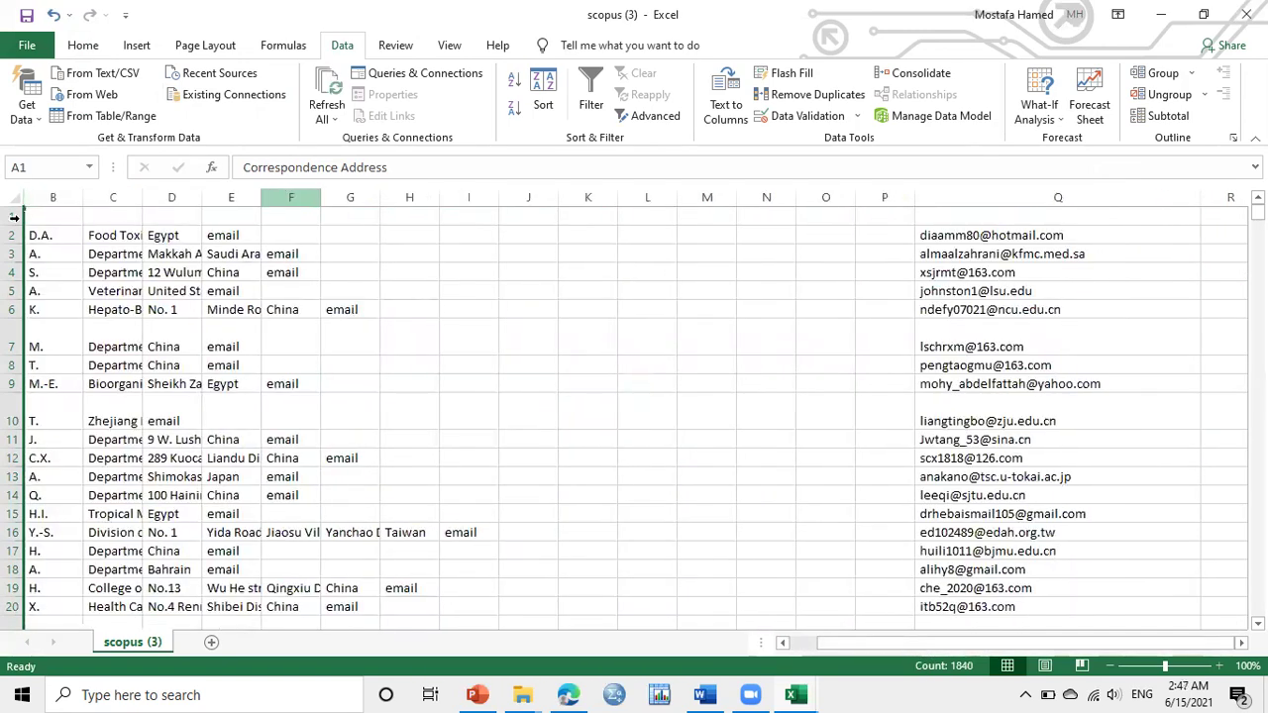
left_click(62, 202)
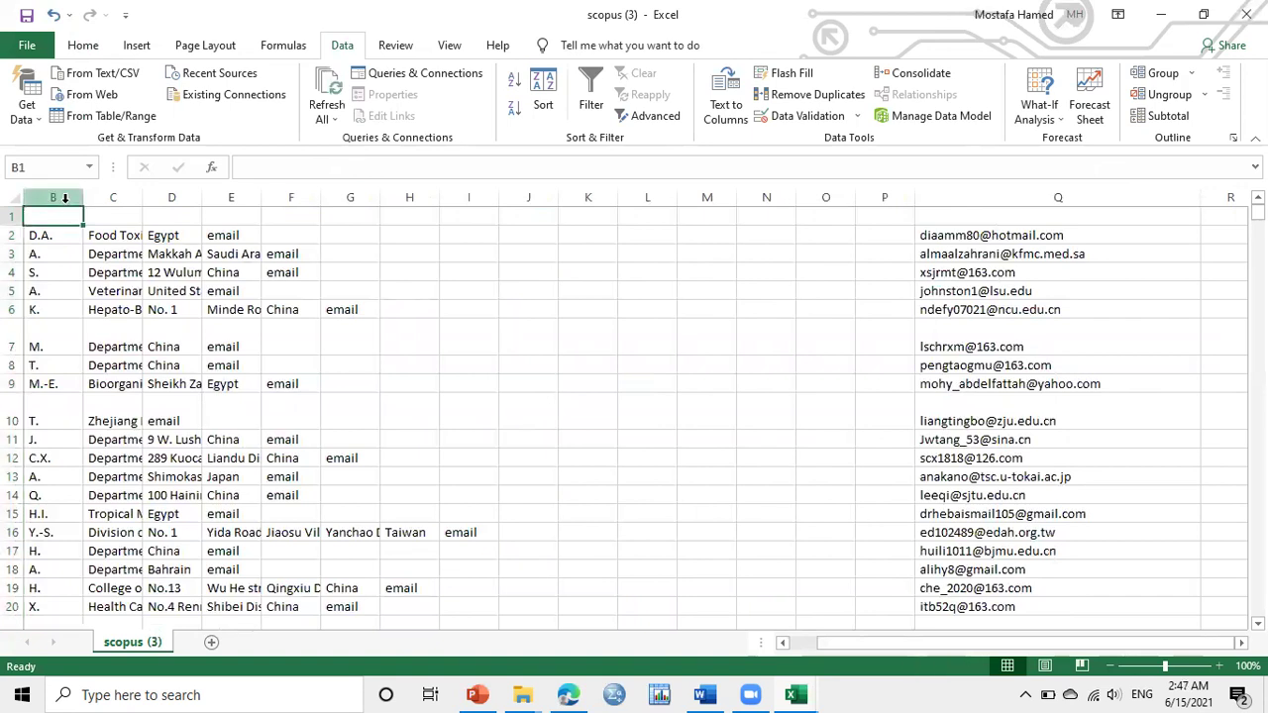
left_click_drag(65, 198, 864, 227)
right_click(865, 232)
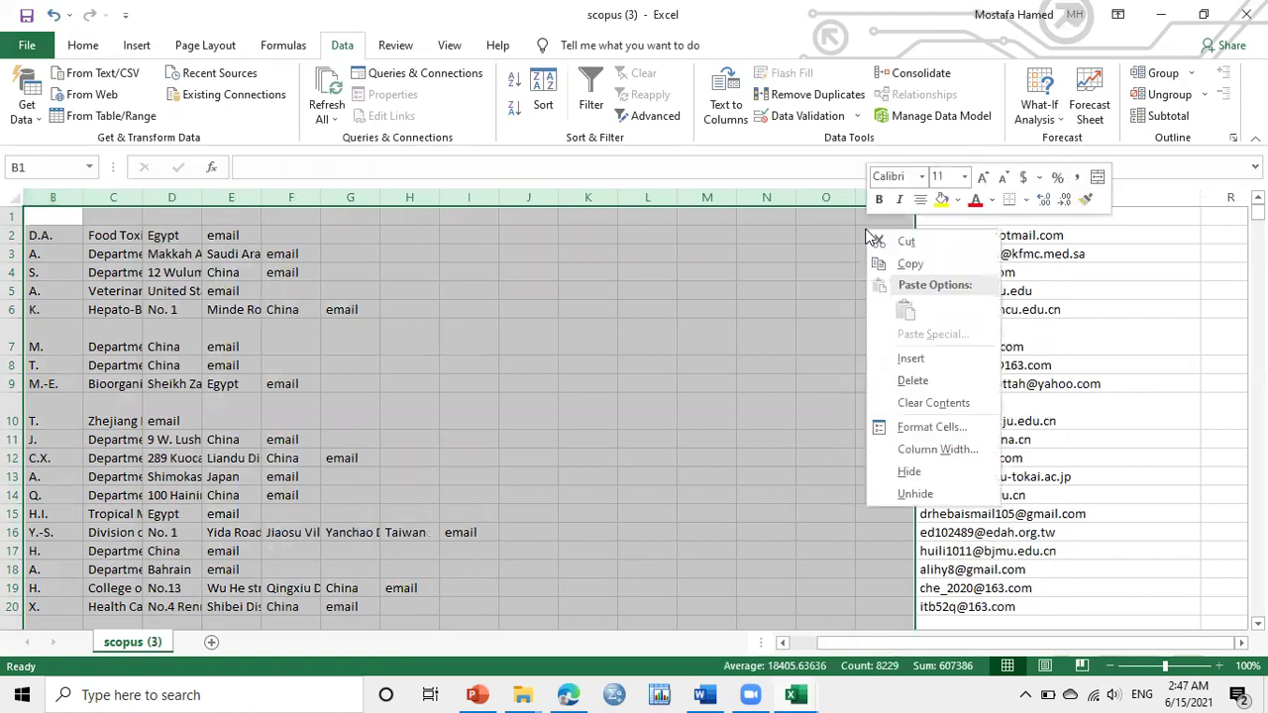
left_click(921, 380)
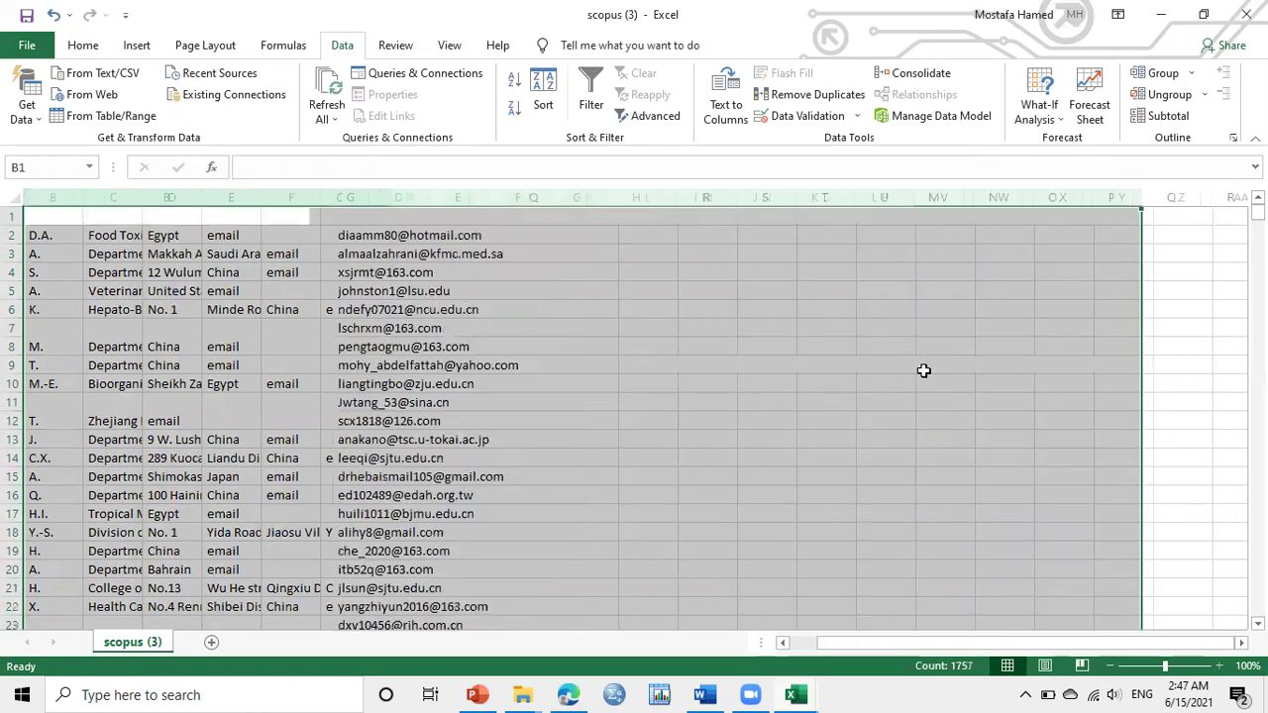
left_click_drag(839, 641, 817, 642)
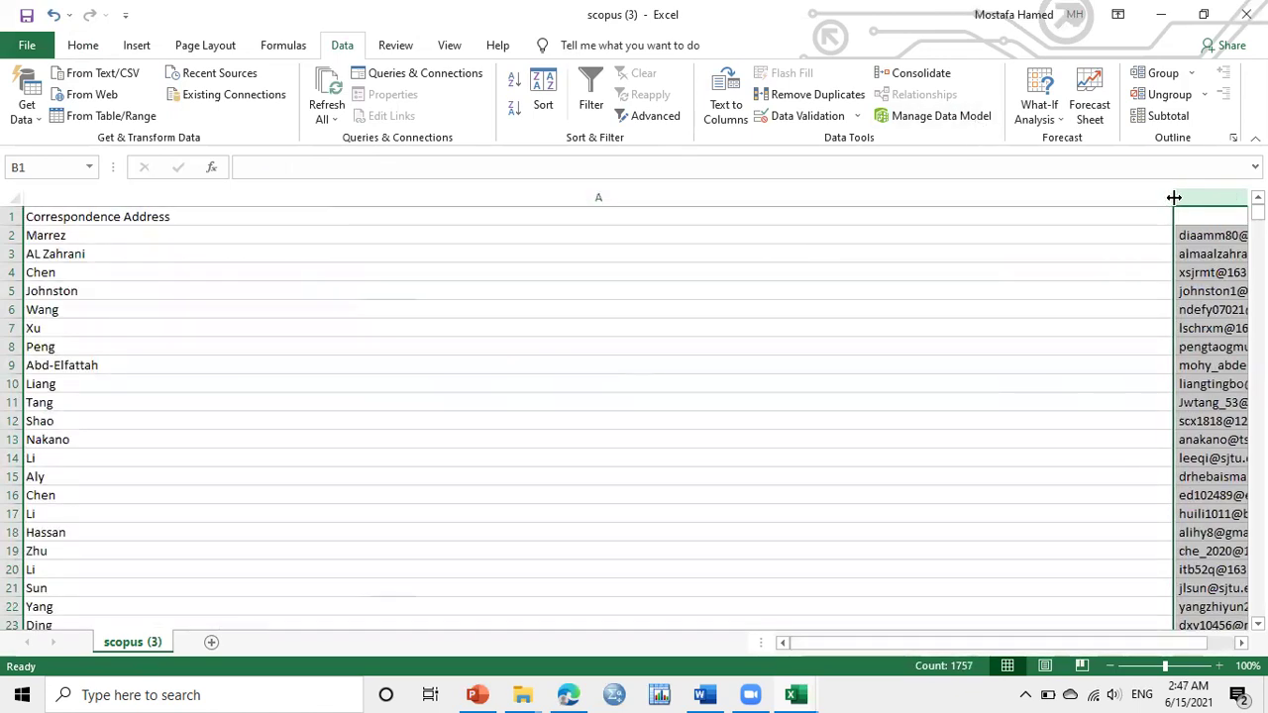
left_click_drag(1174, 197, 276, 236)
Label cell A1 'Name' and scroll back to bring column A into view
left_click(190, 223)
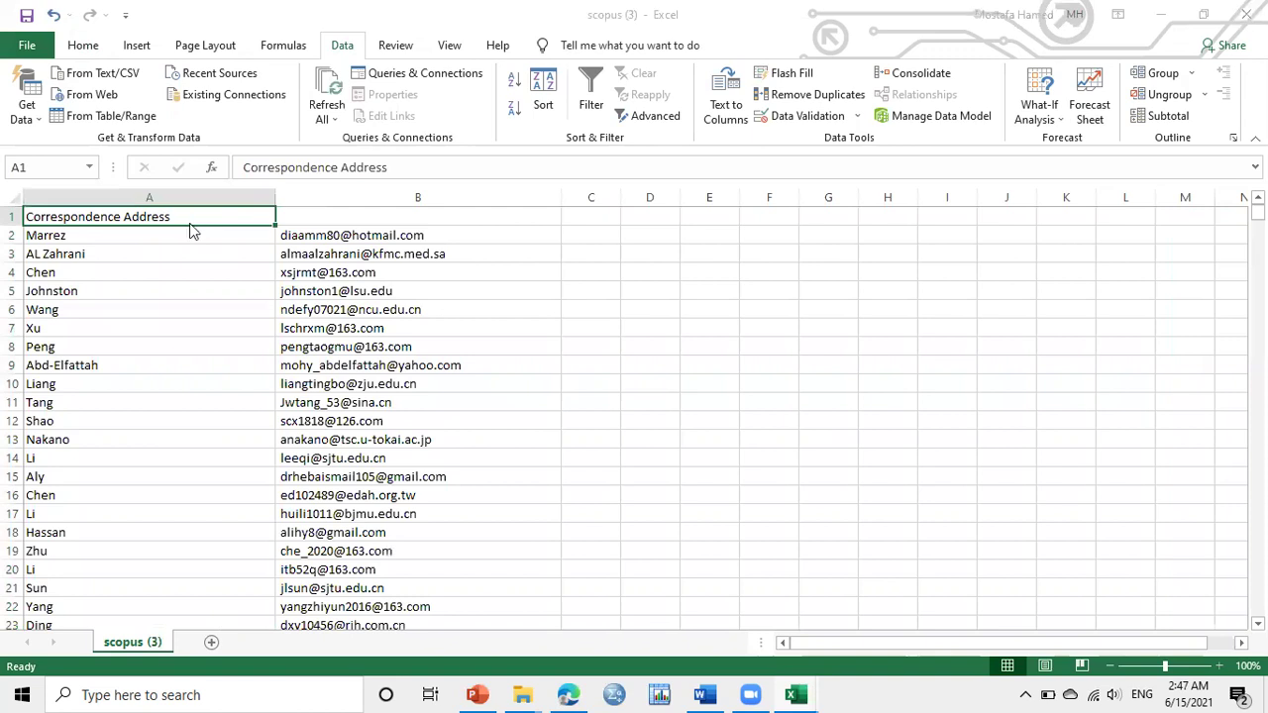
key("ctrl+n")
key("alt+Tab")
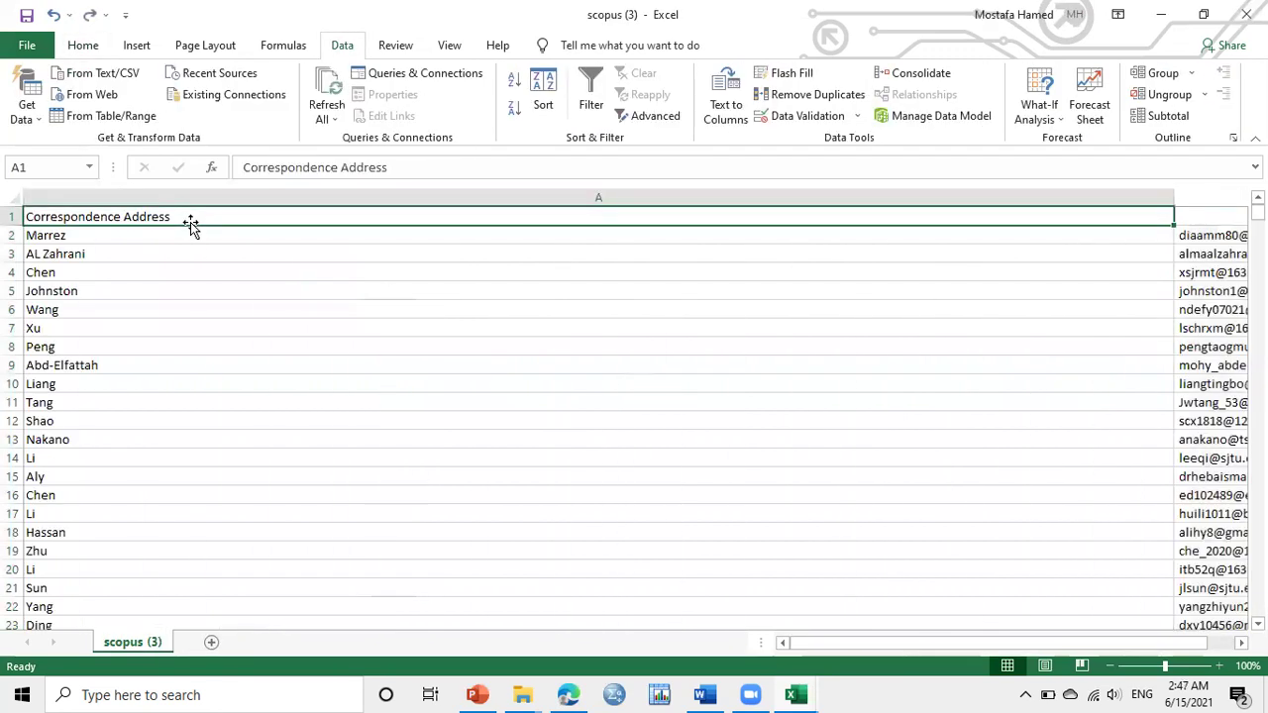
type("N")
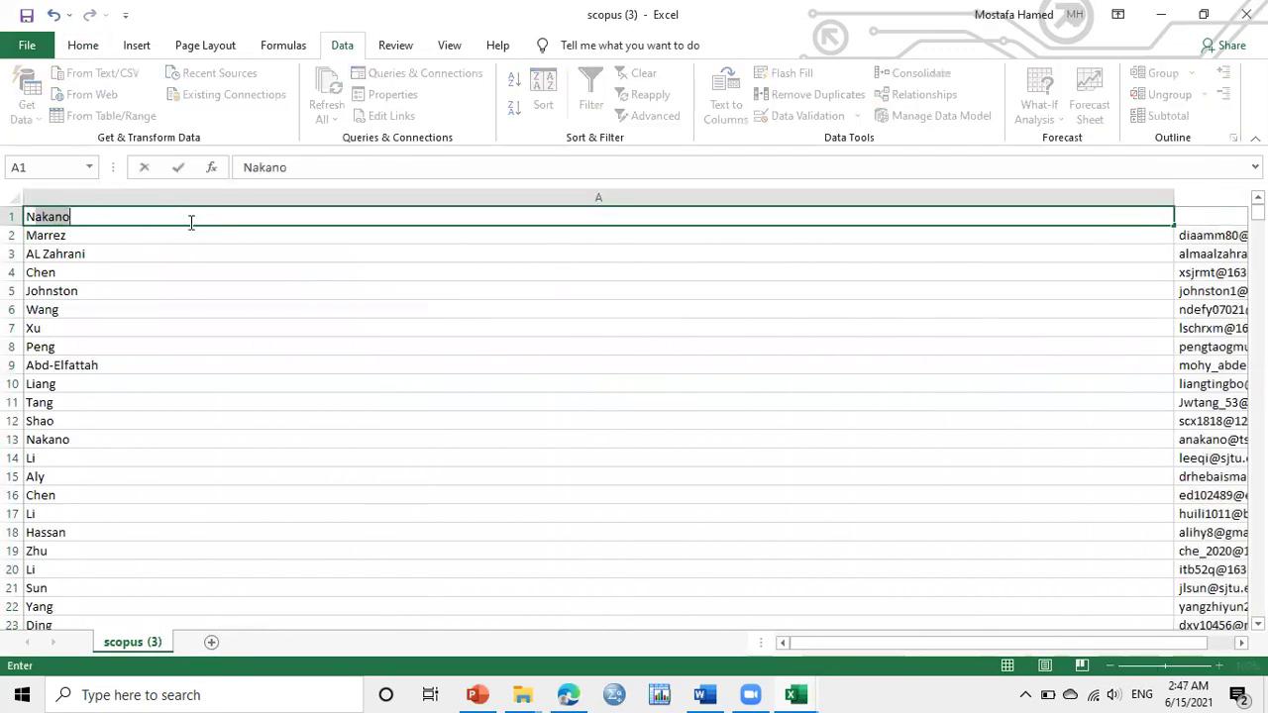
type("ame")
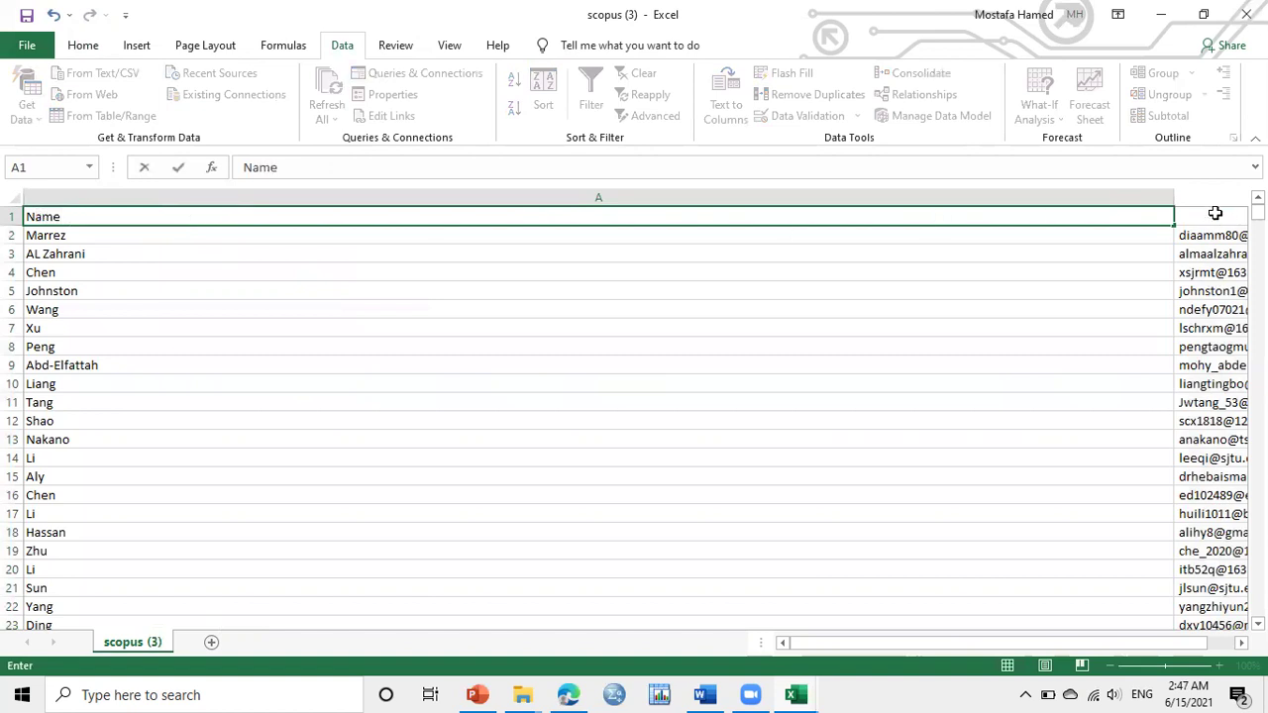
left_click(1216, 213)
type("email")
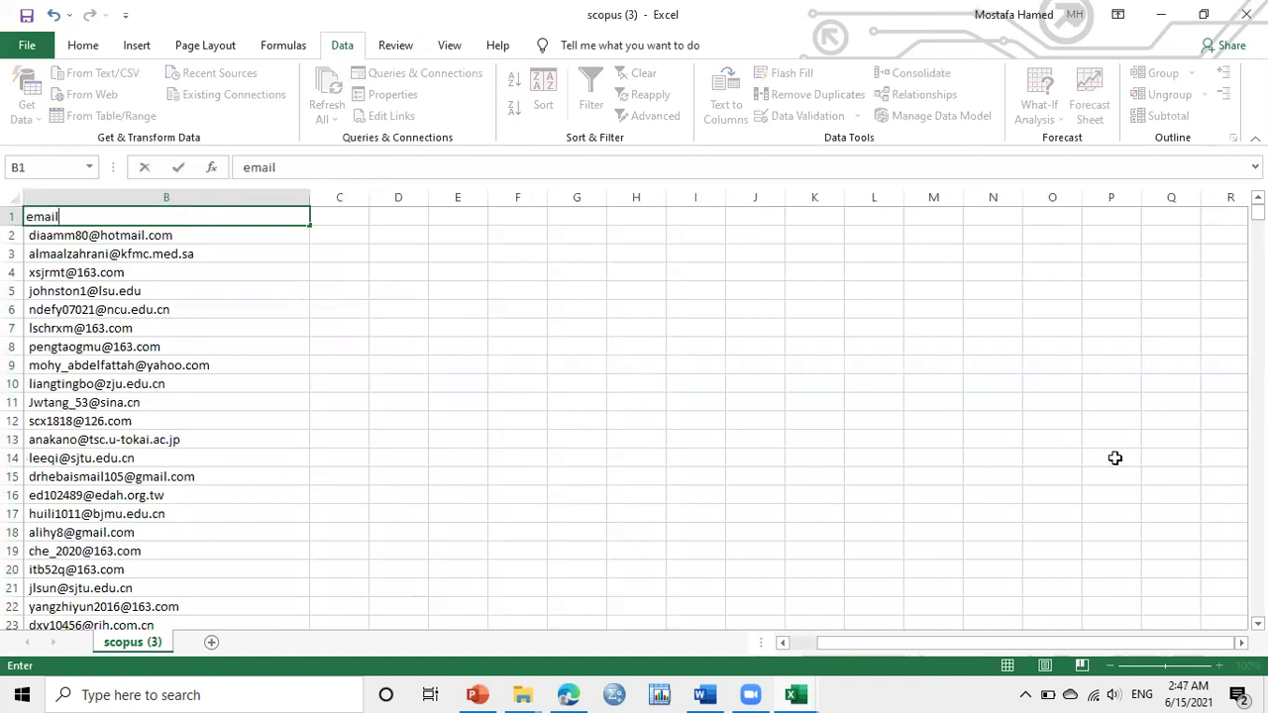
left_click(798, 642)
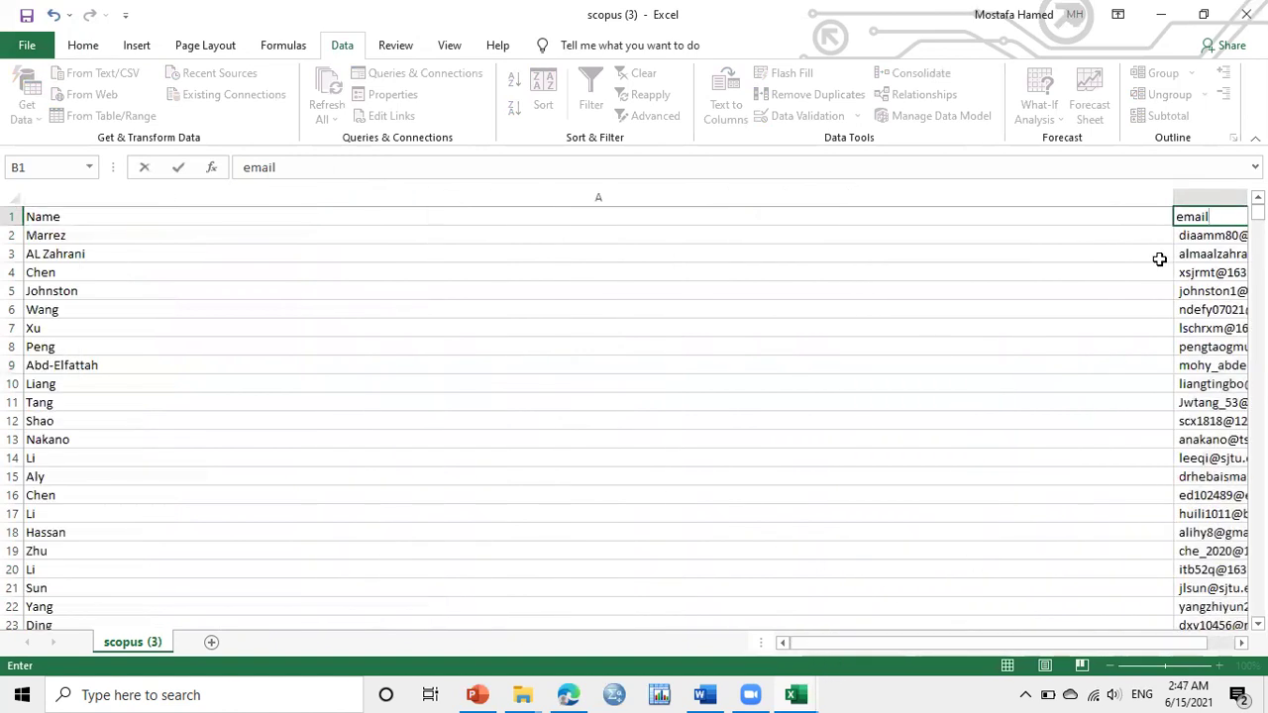
Shrink the overly wide Name column A to fit the surnames beside the emails
left_click(1168, 197)
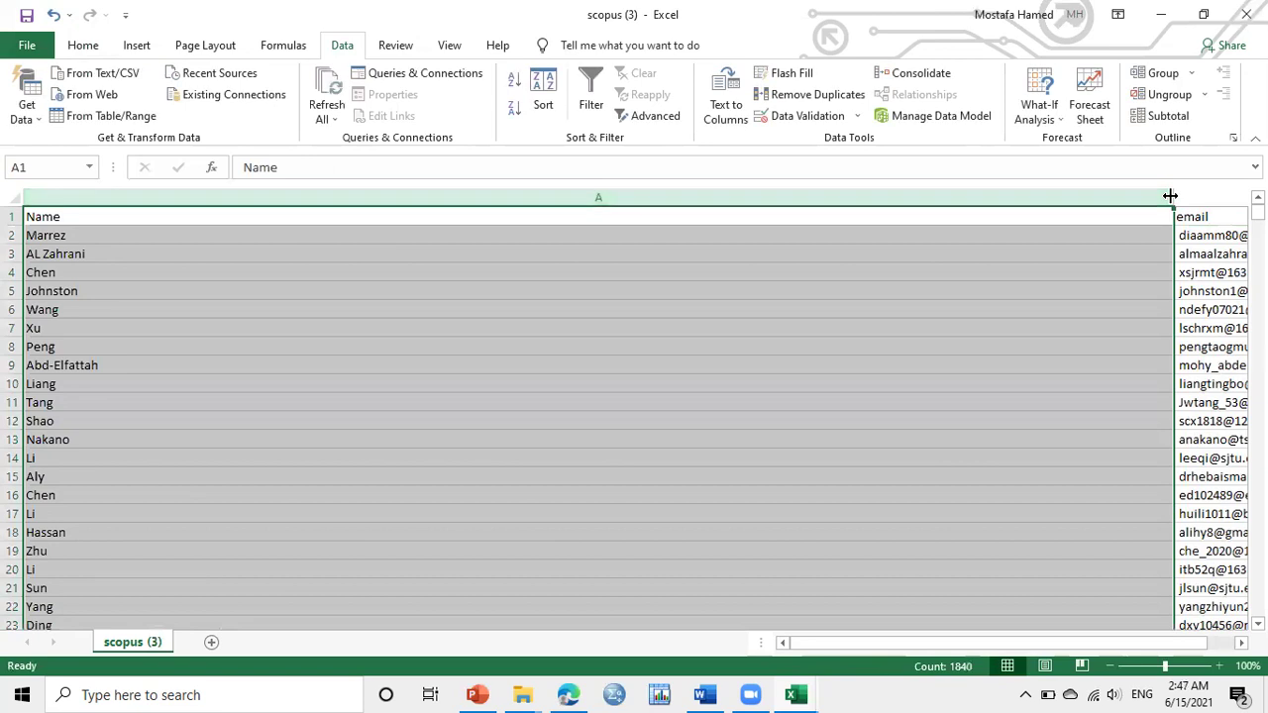
left_click_drag(1178, 194, 200, 226)
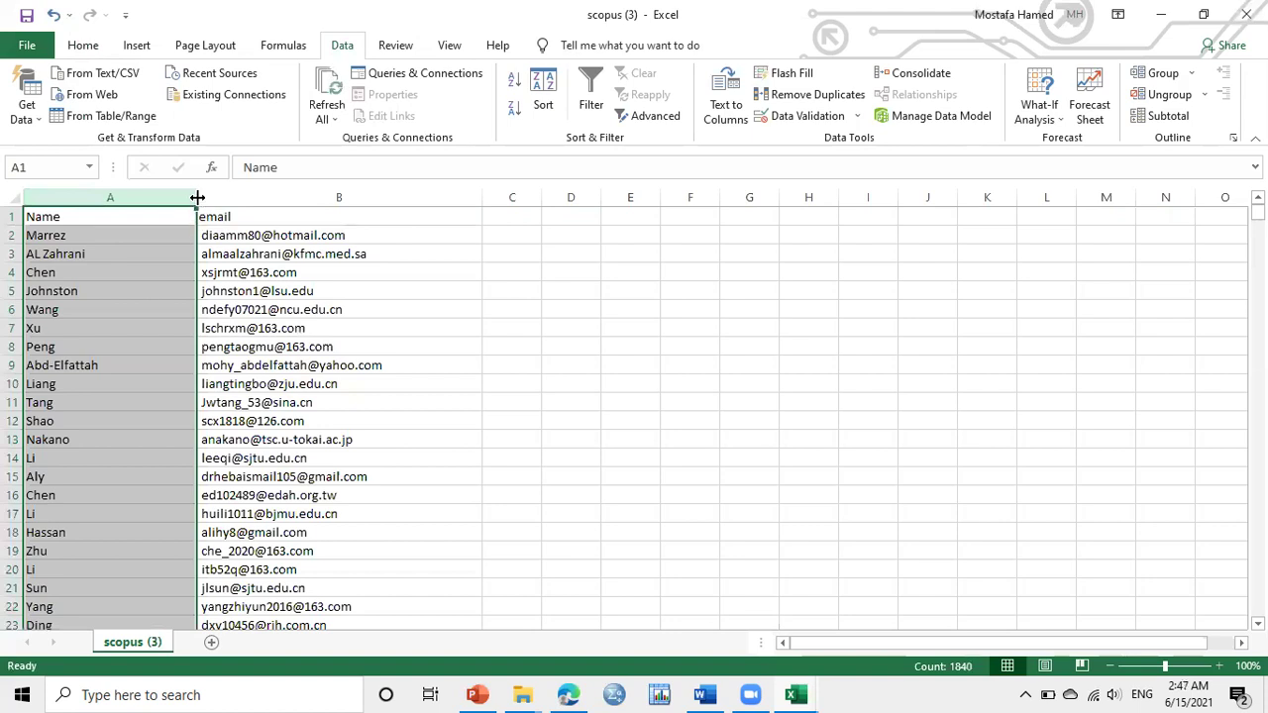
left_click_drag(195, 197, 167, 198)
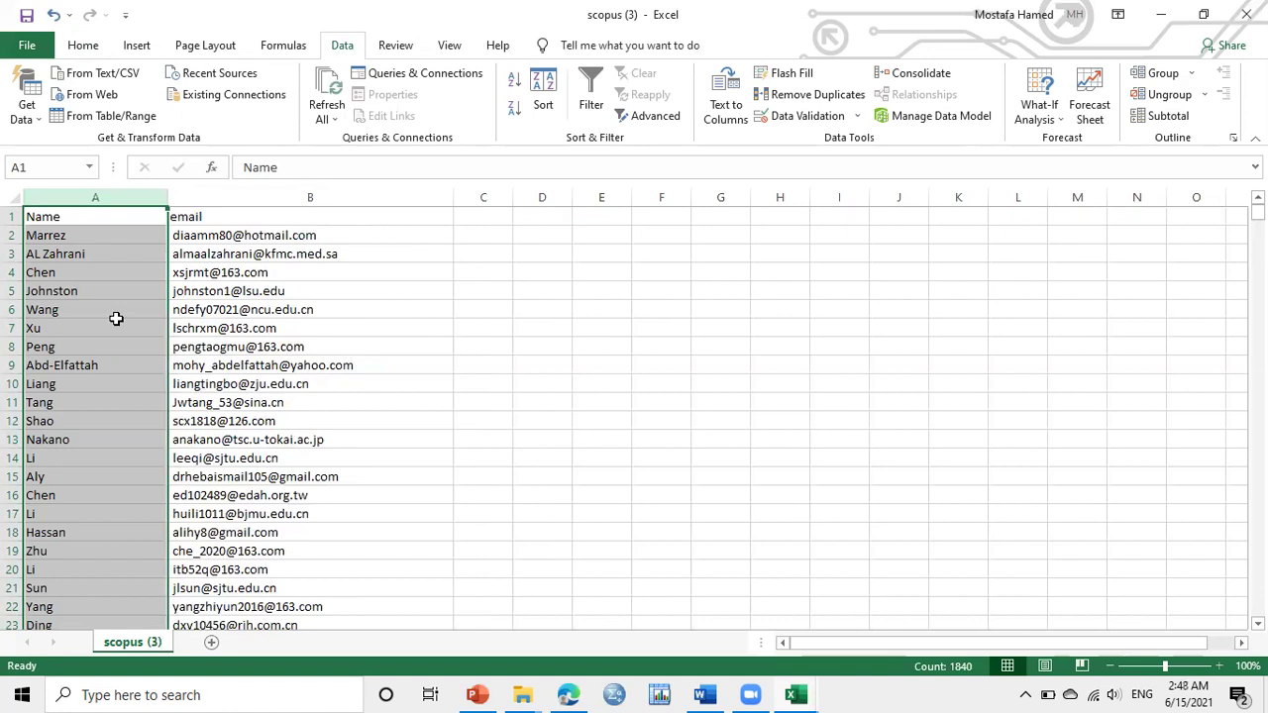
left_click(42, 362)
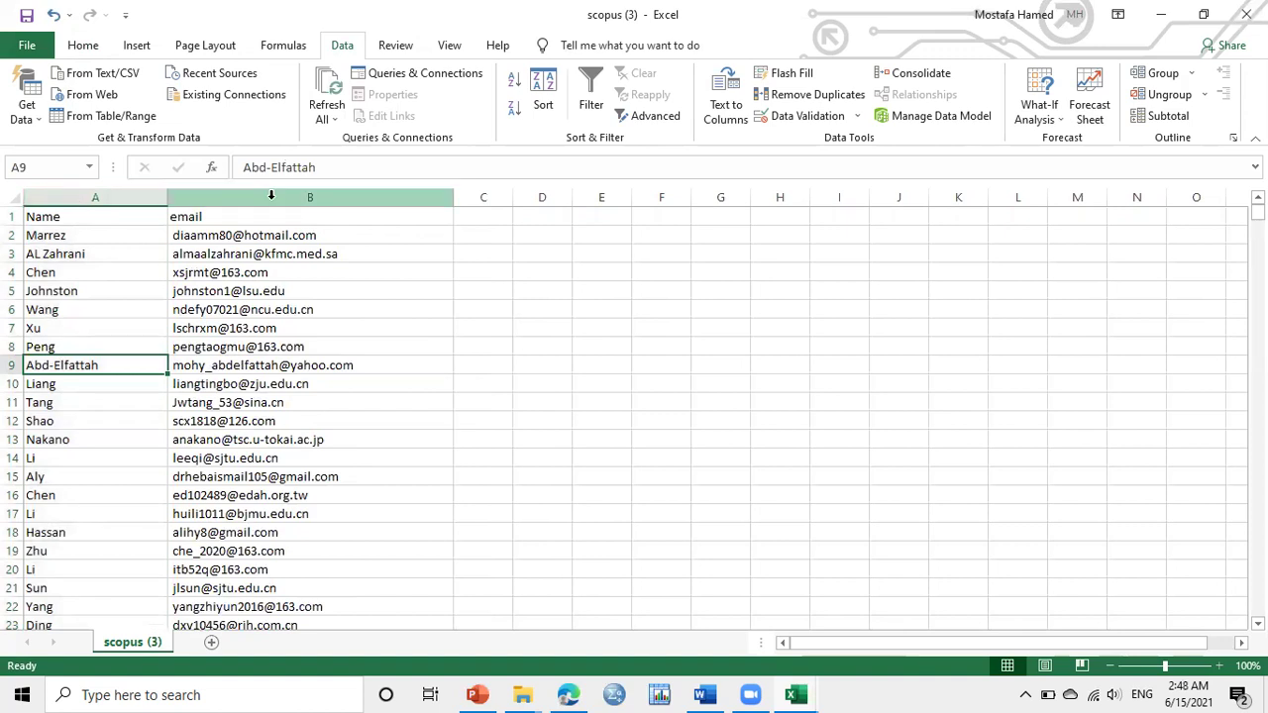
left_click(271, 196)
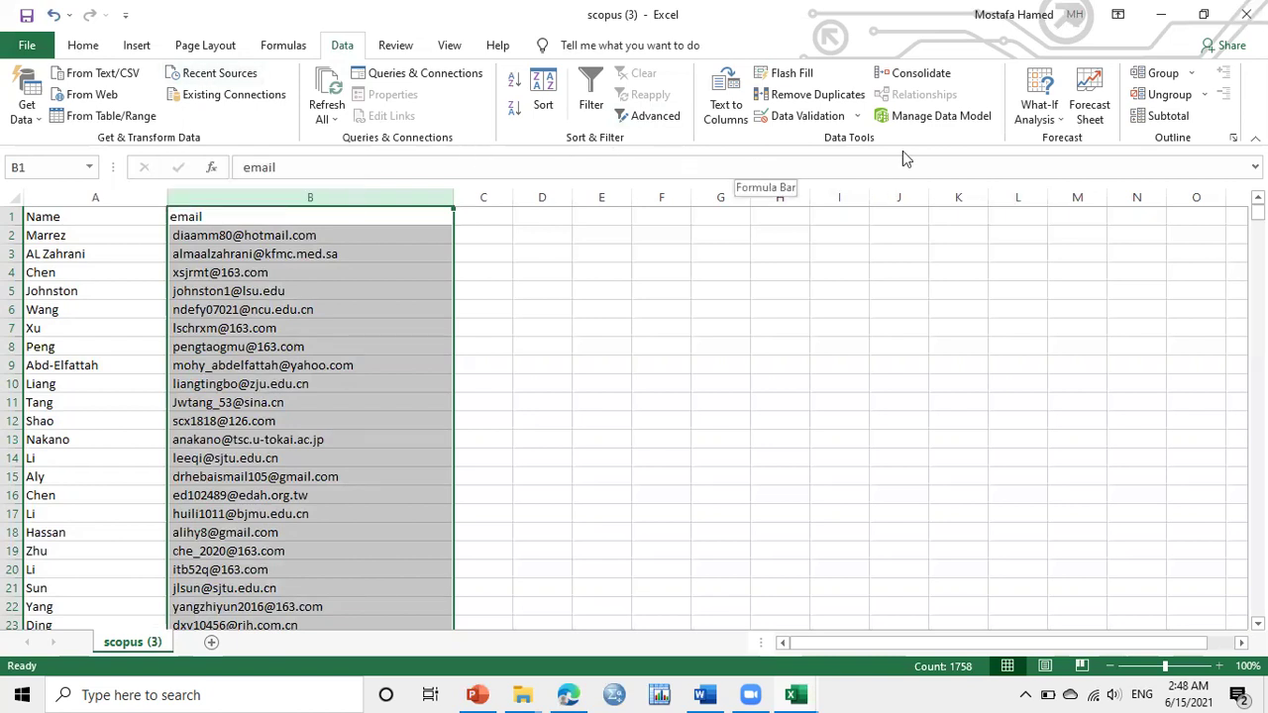
Remove duplicates across both Name and email columns, deleting 321 duplicate values
left_click(808, 96)
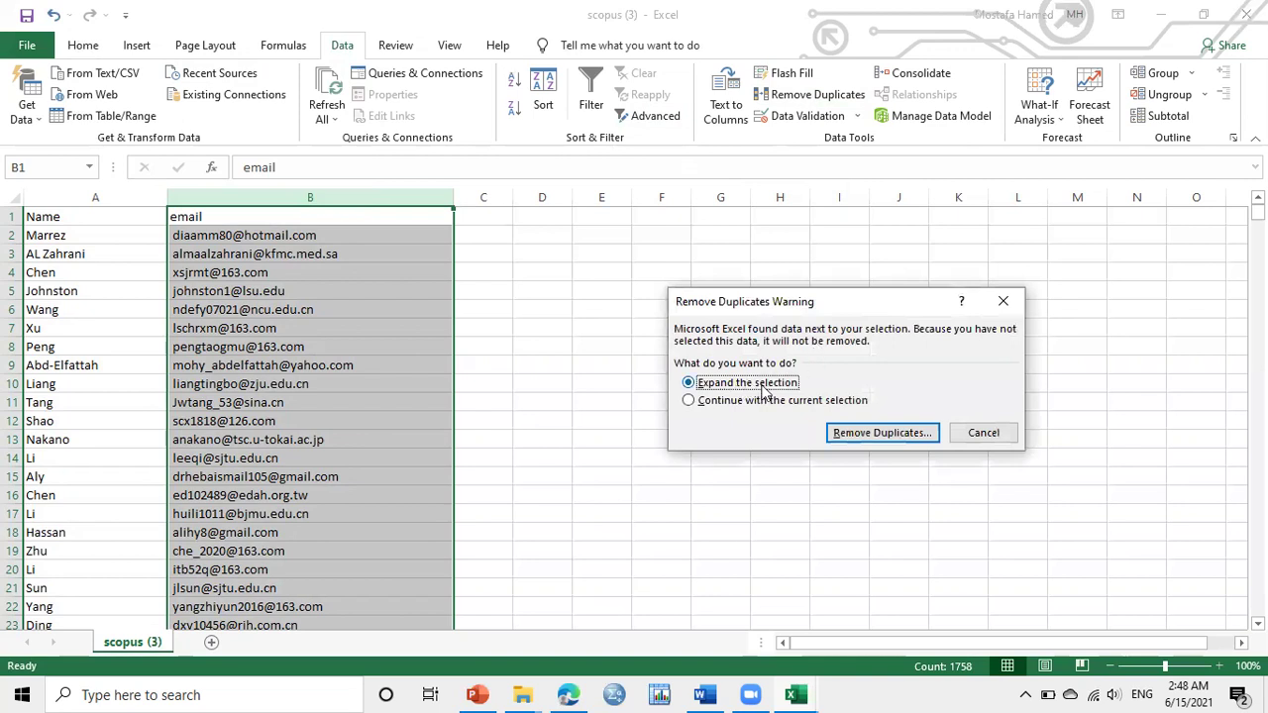
left_click(852, 436)
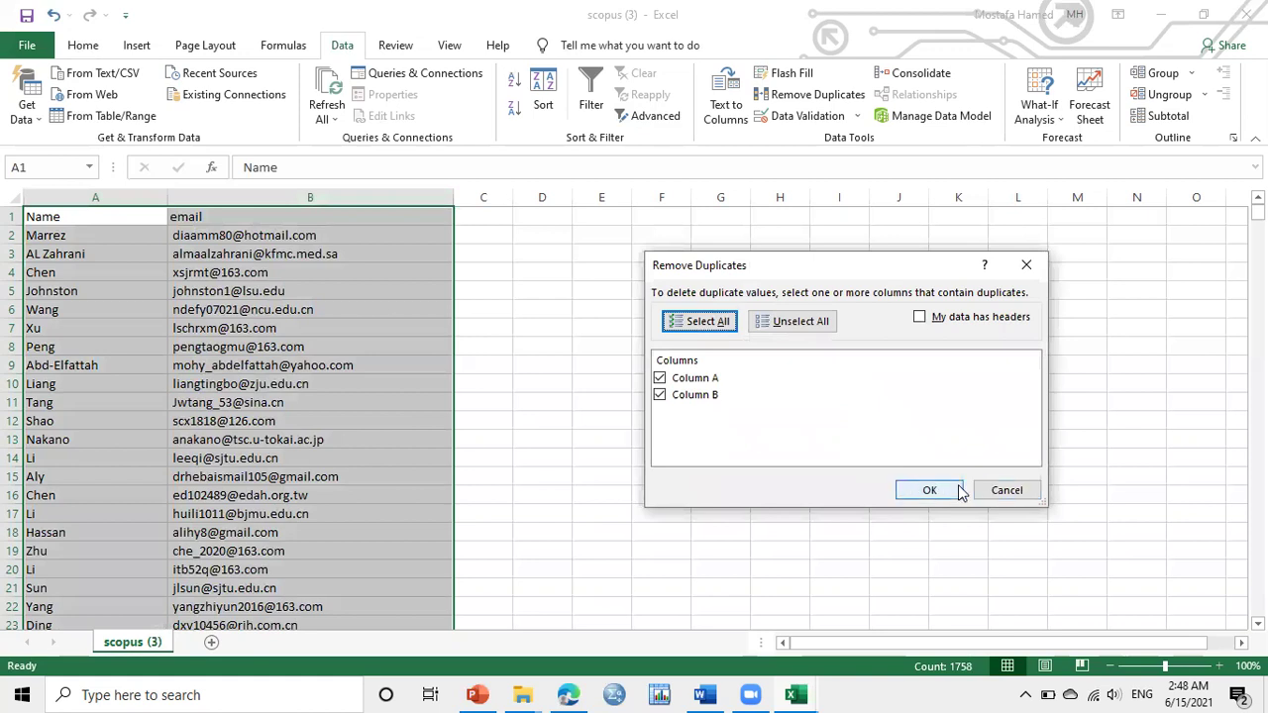
left_click(954, 489)
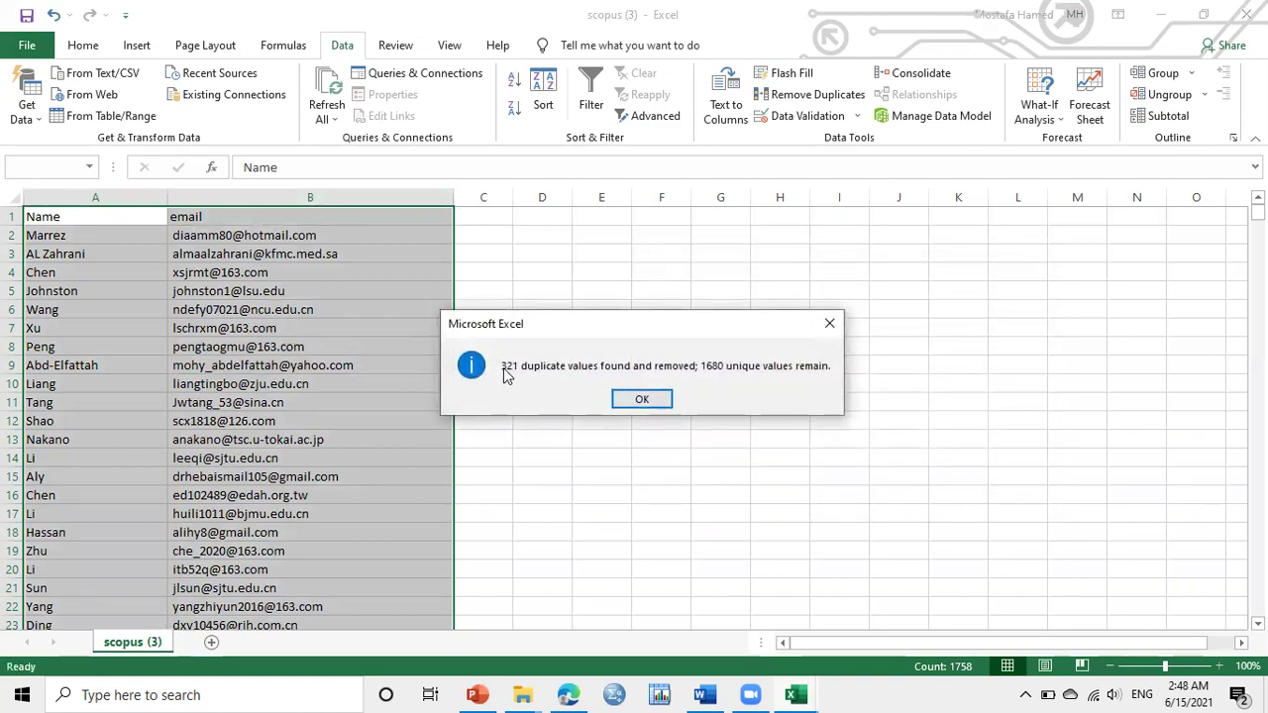
left_click(646, 398)
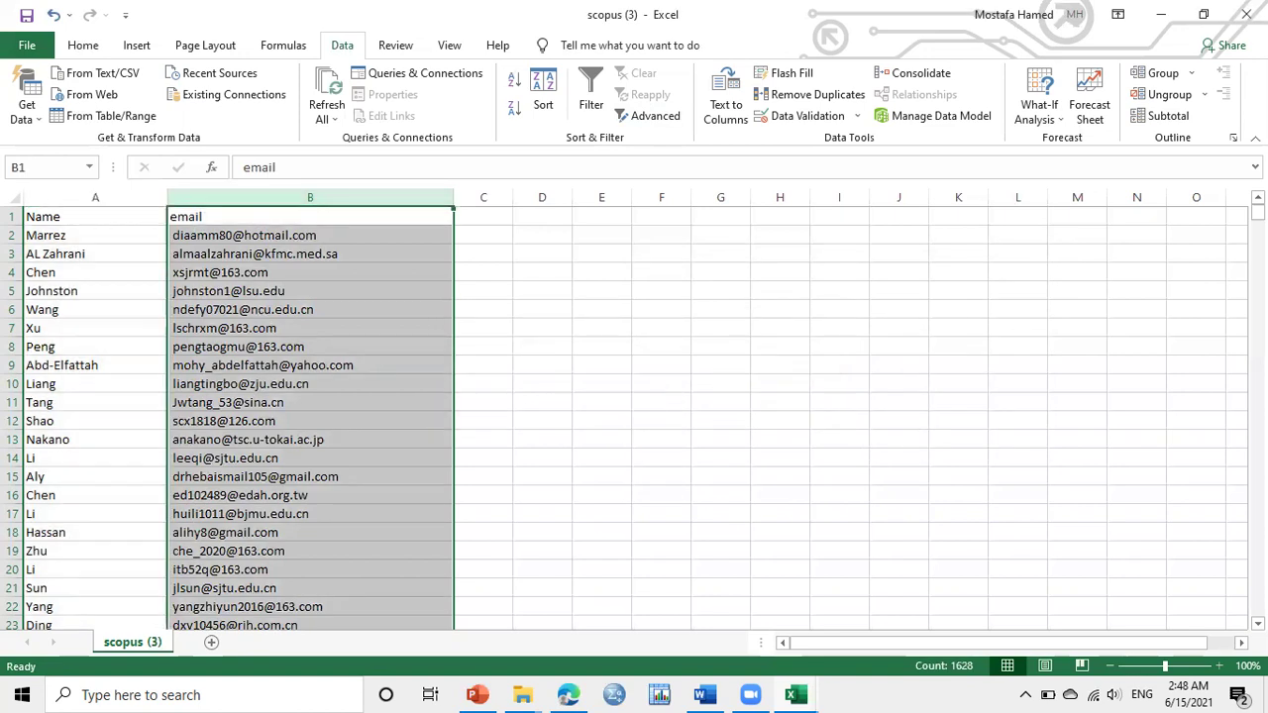
Spot-check surnames and email addresses around rows 106 to 112
left_click_drag(1259, 212, 1259, 238)
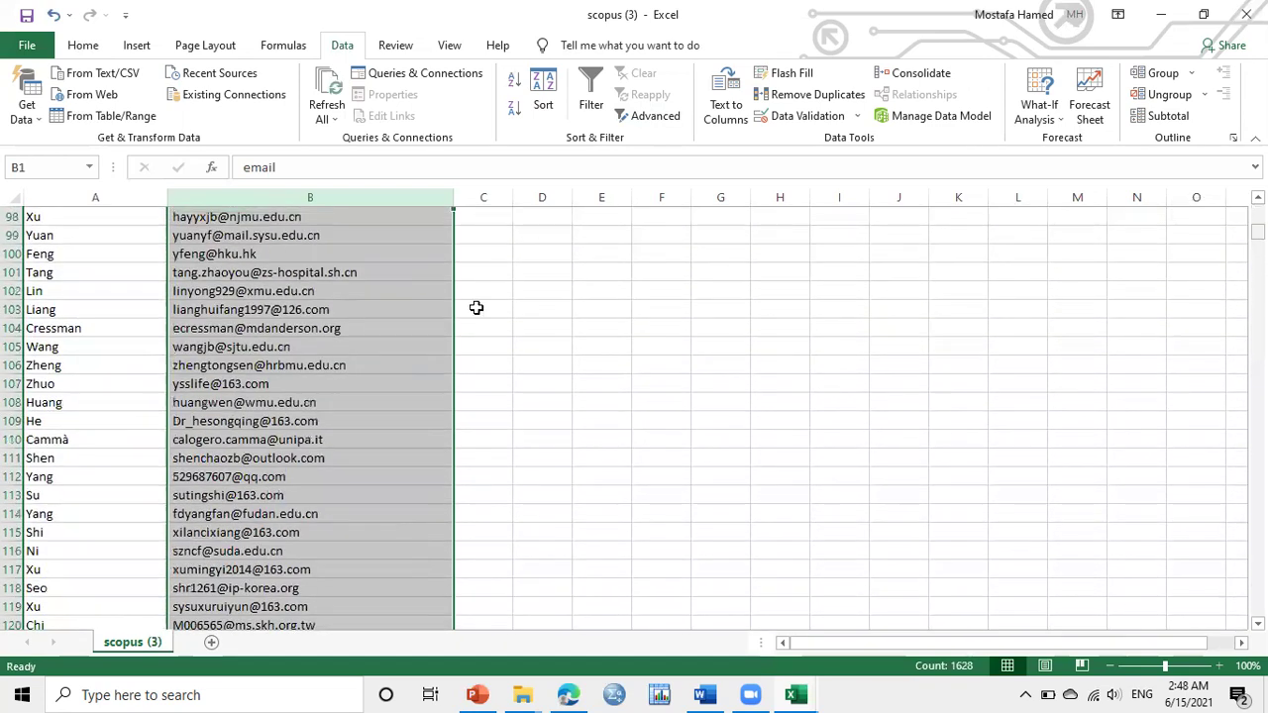
left_click(47, 367)
left_click(198, 365)
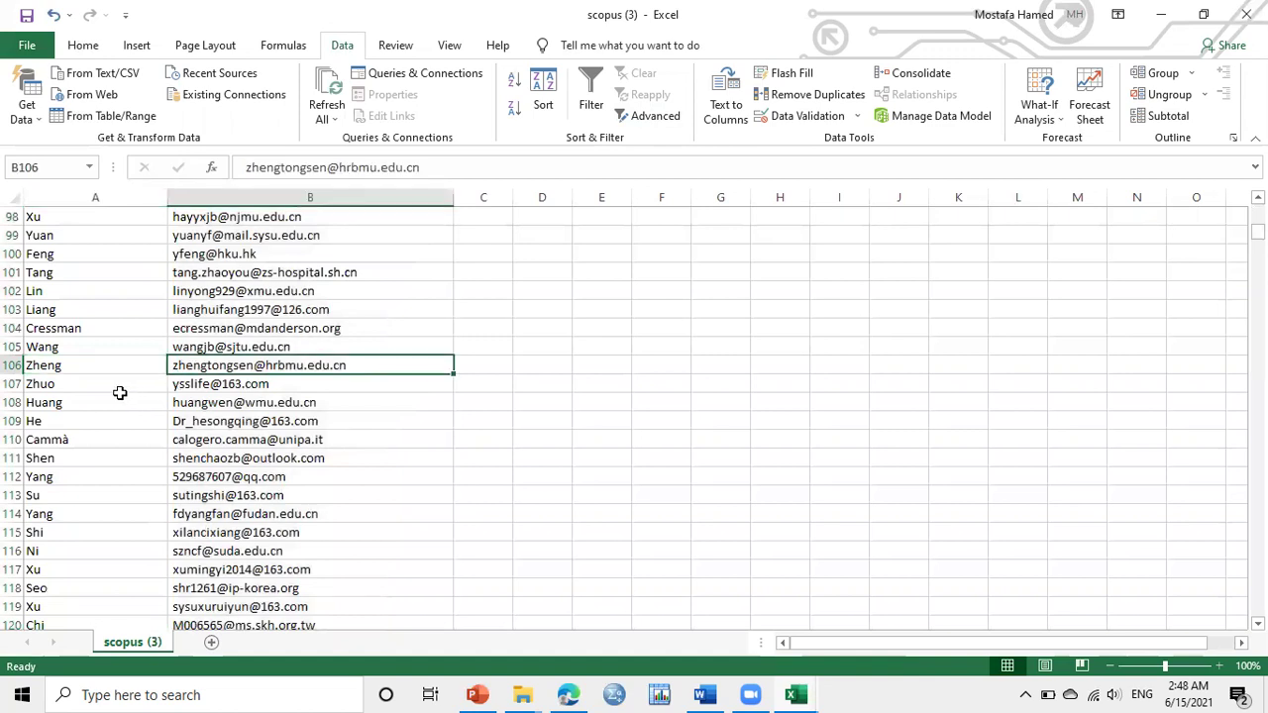
left_click(105, 402)
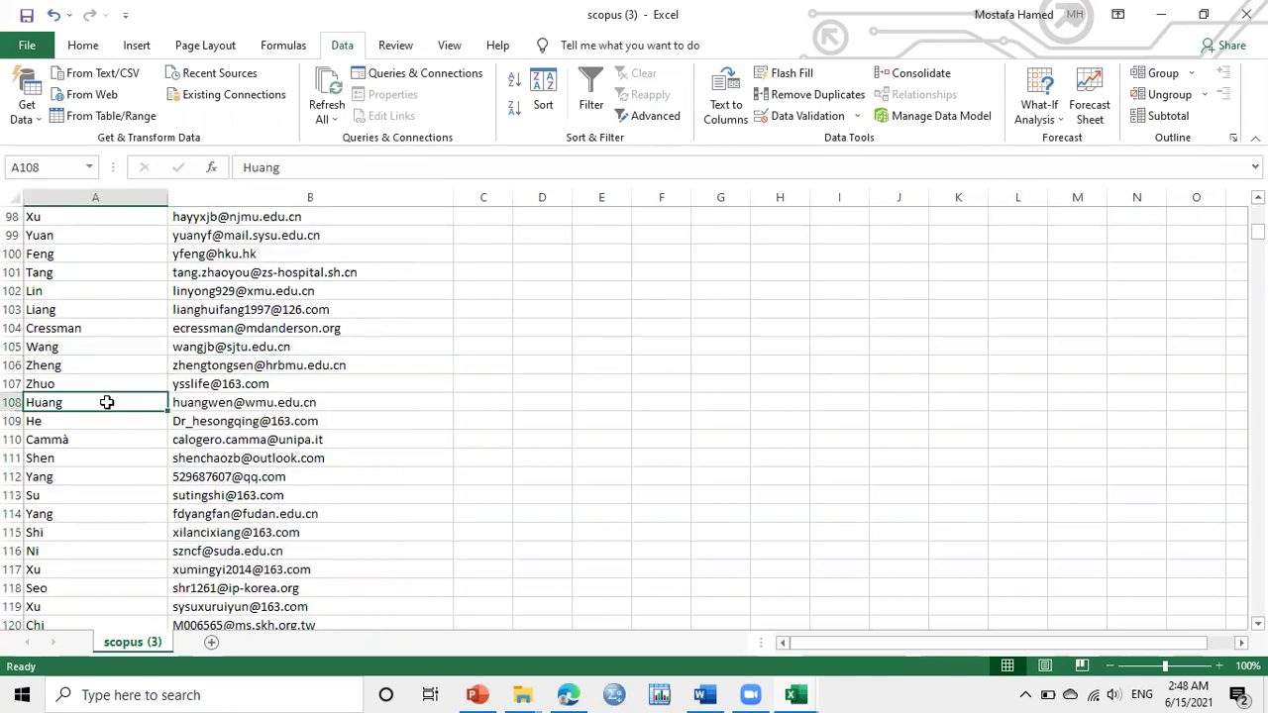
left_click(208, 418)
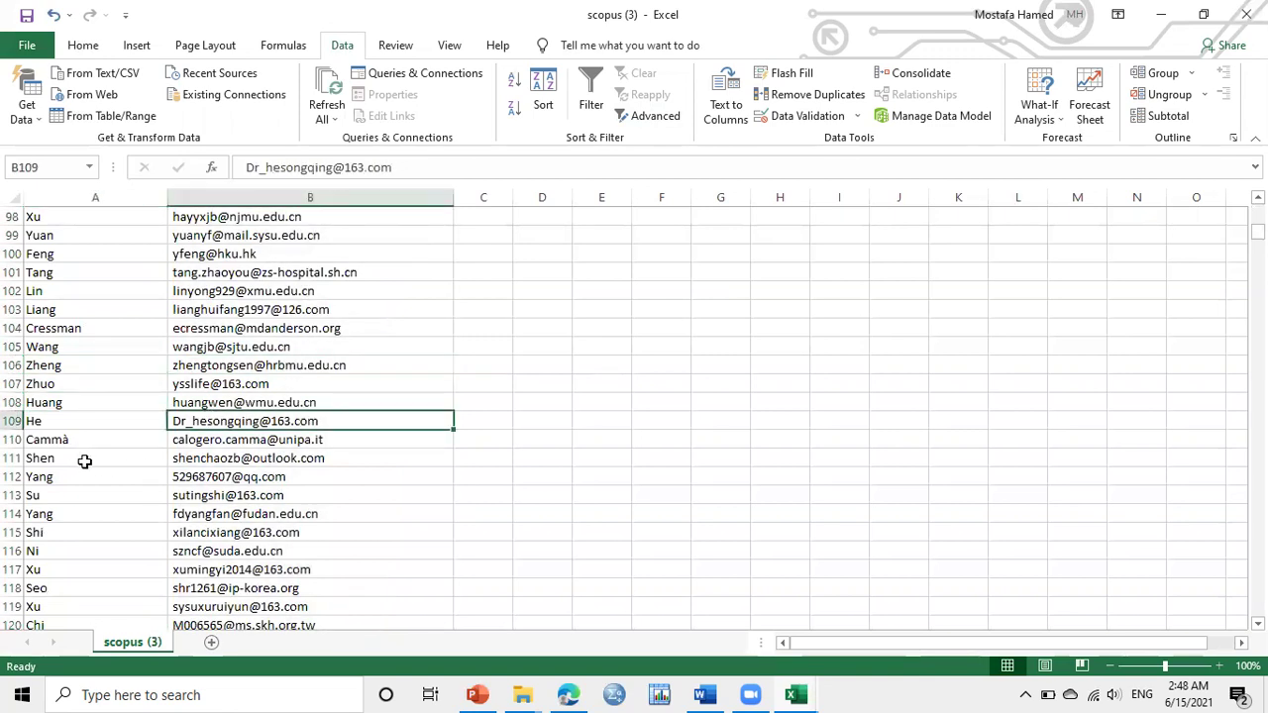
left_click(87, 459)
left_click(179, 470)
Spot-check entries around rows 1103 to 1108, then return to the top of the list
scroll(634, 417, "down", 7)
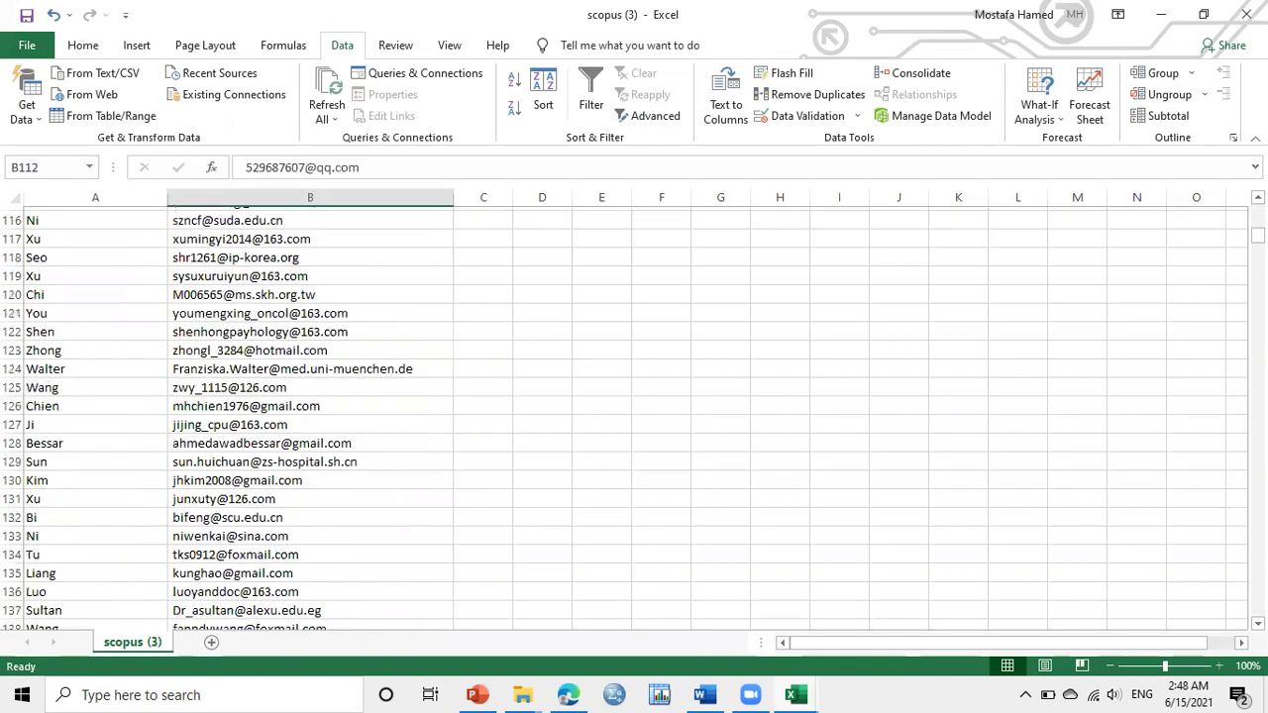
left_click_drag(1258, 234, 1258, 430)
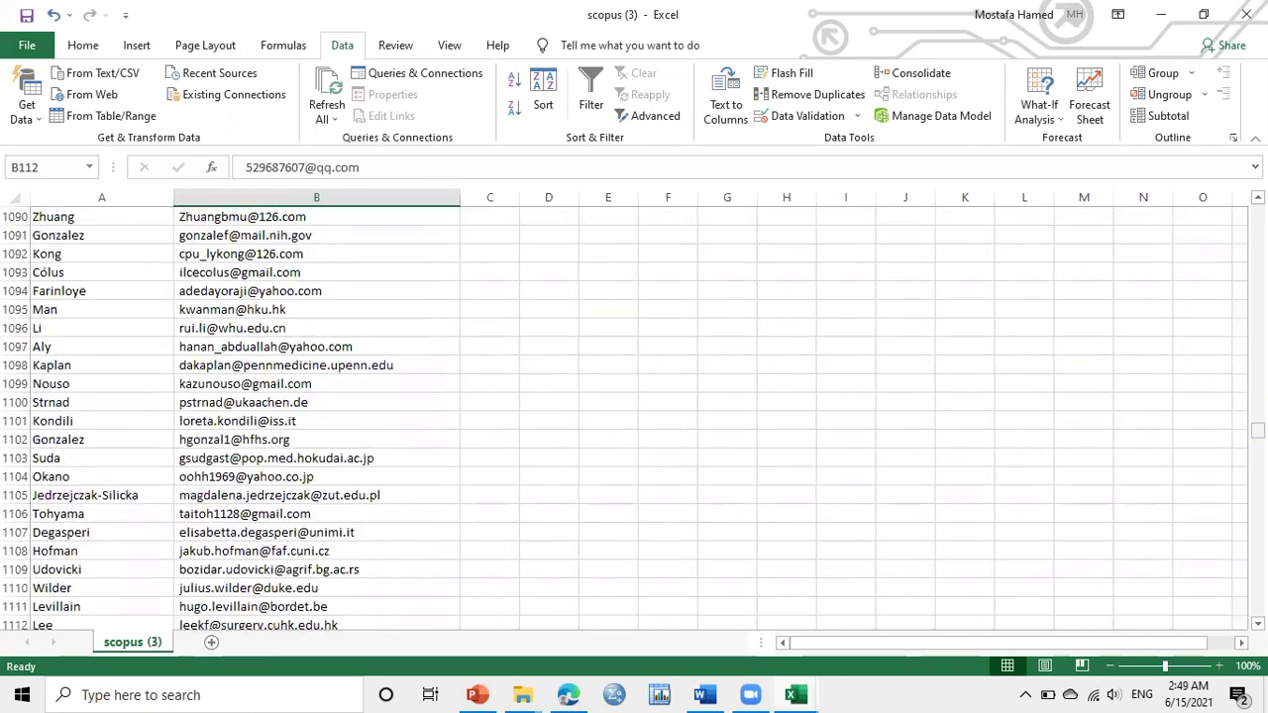
left_click(70, 458)
left_click(197, 462)
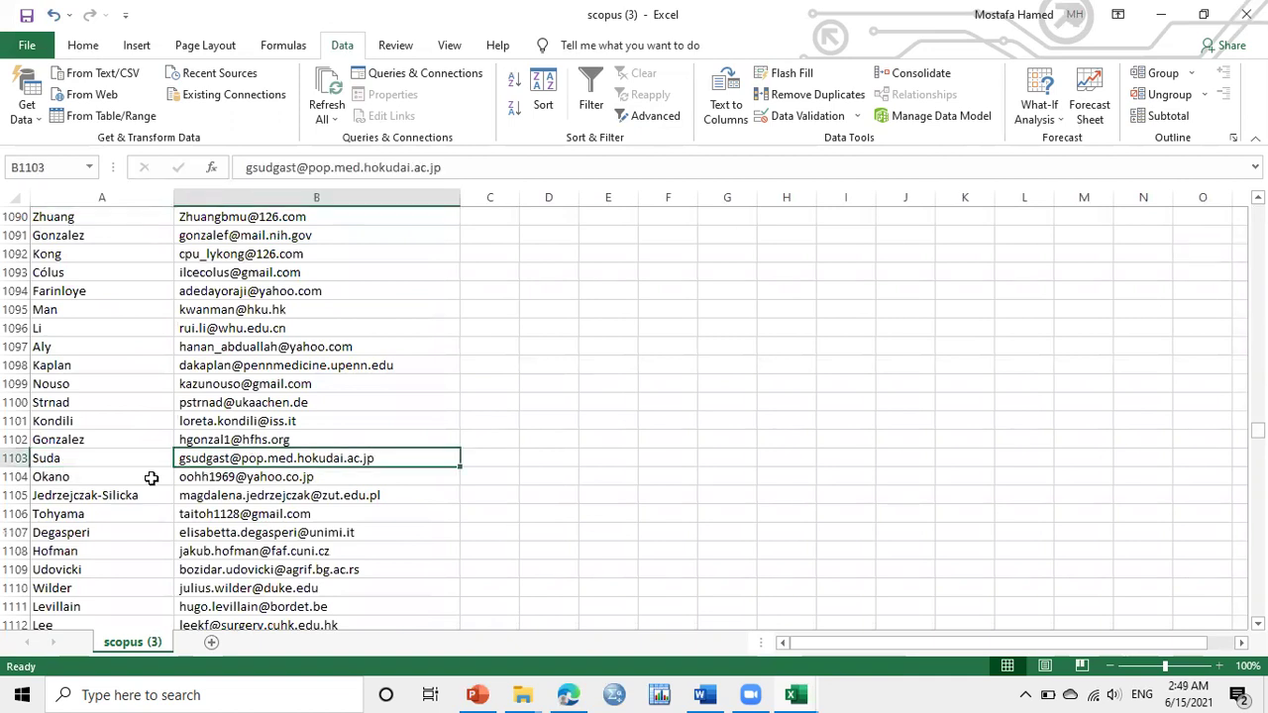
left_click(88, 479)
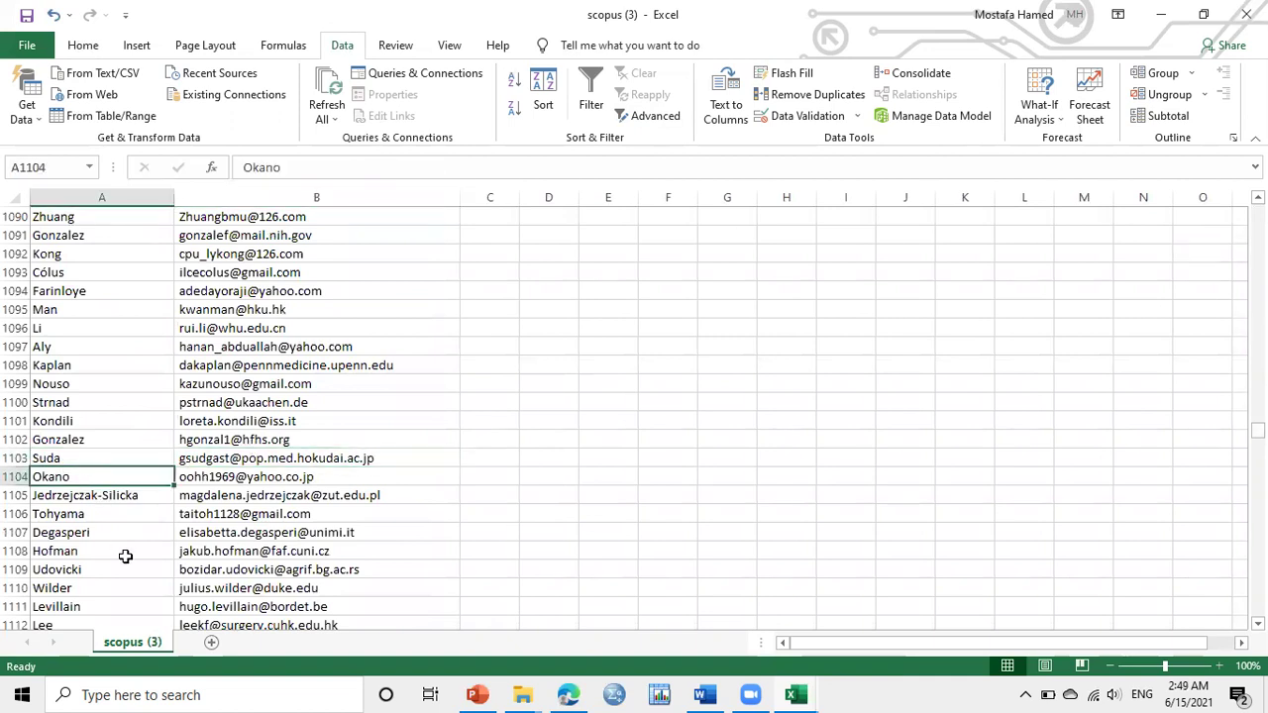
left_click(125, 555)
left_click(261, 553)
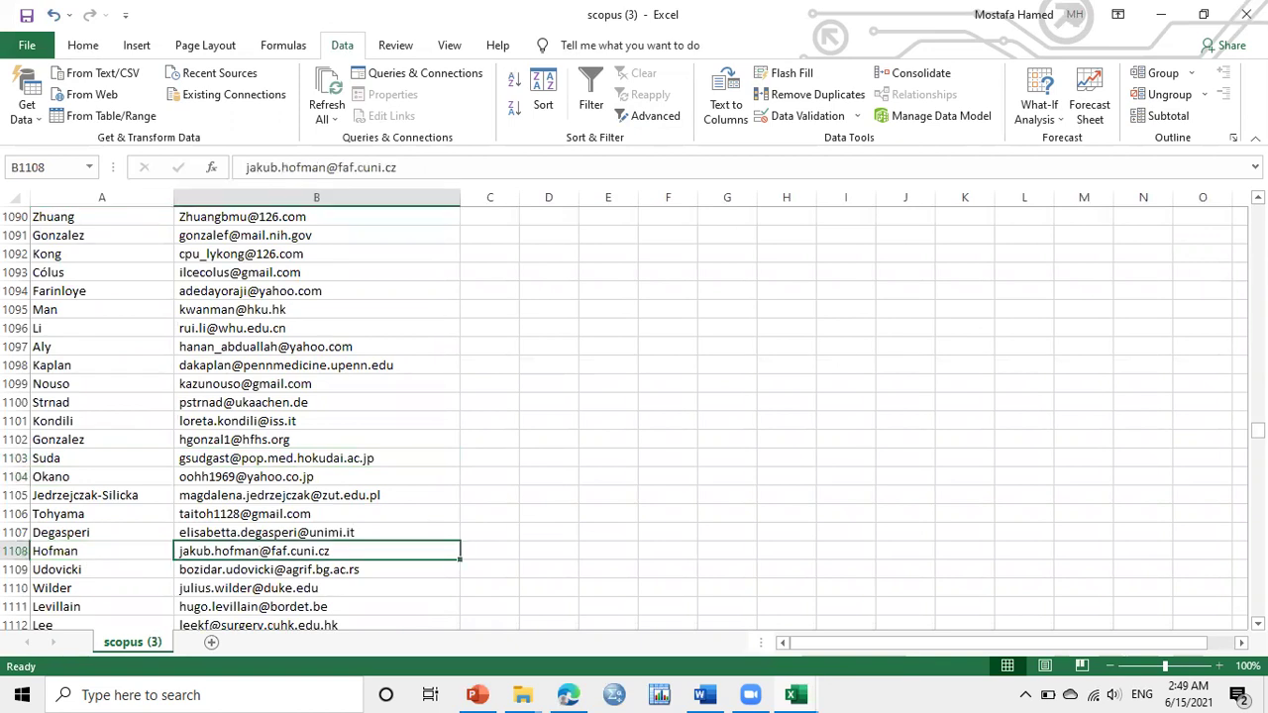
left_click_drag(1257, 430, 1258, 212)
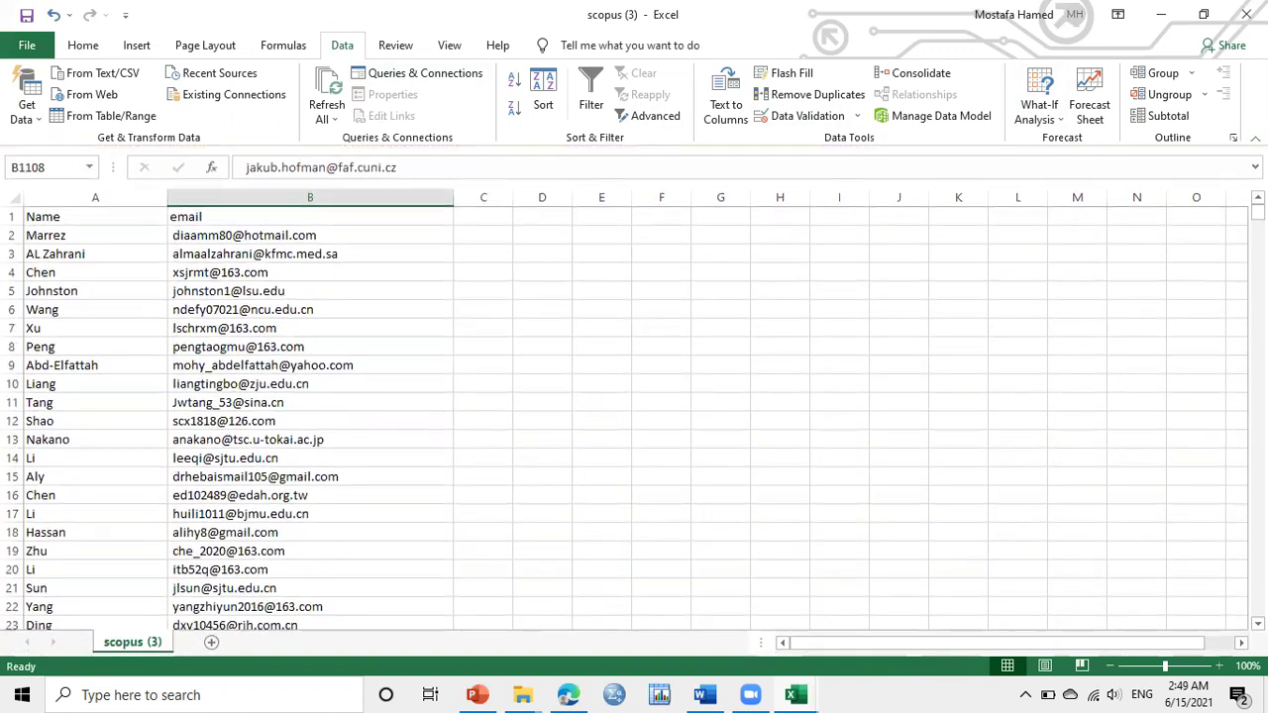
Save the list to the Desktop as an Excel Workbook named with the author's name
left_click(29, 44)
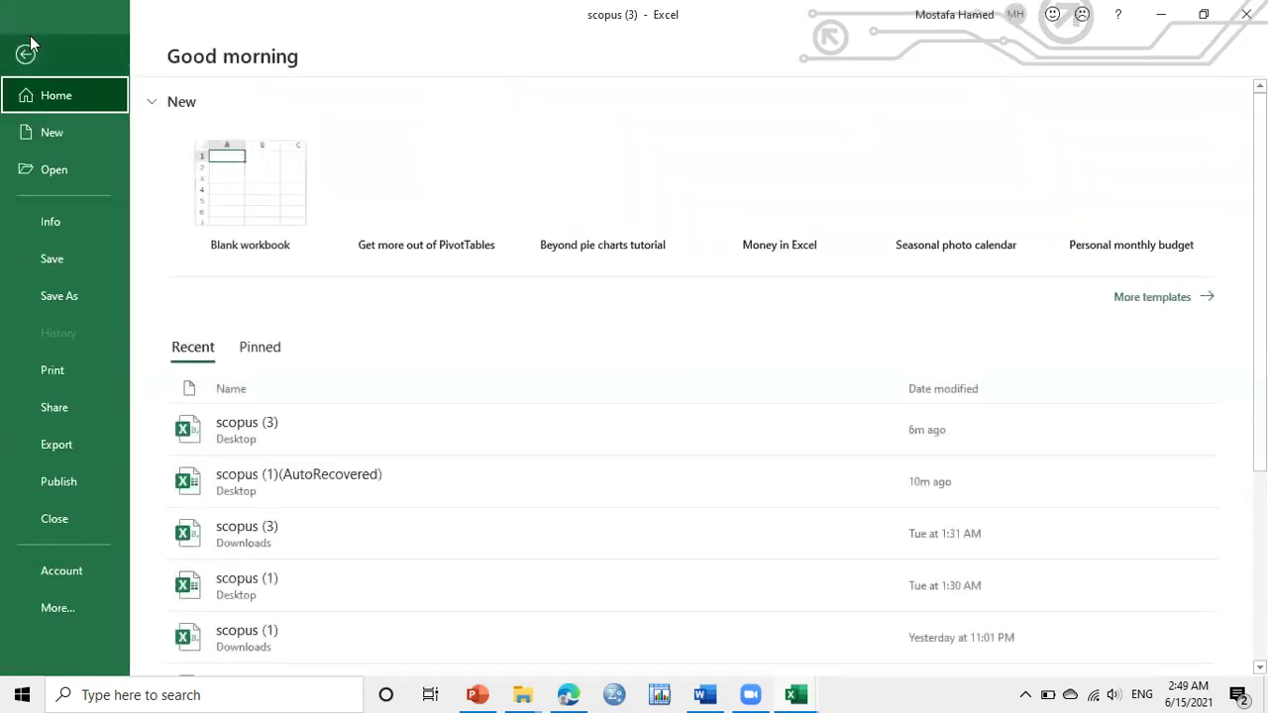
left_click(79, 297)
left_click(609, 201)
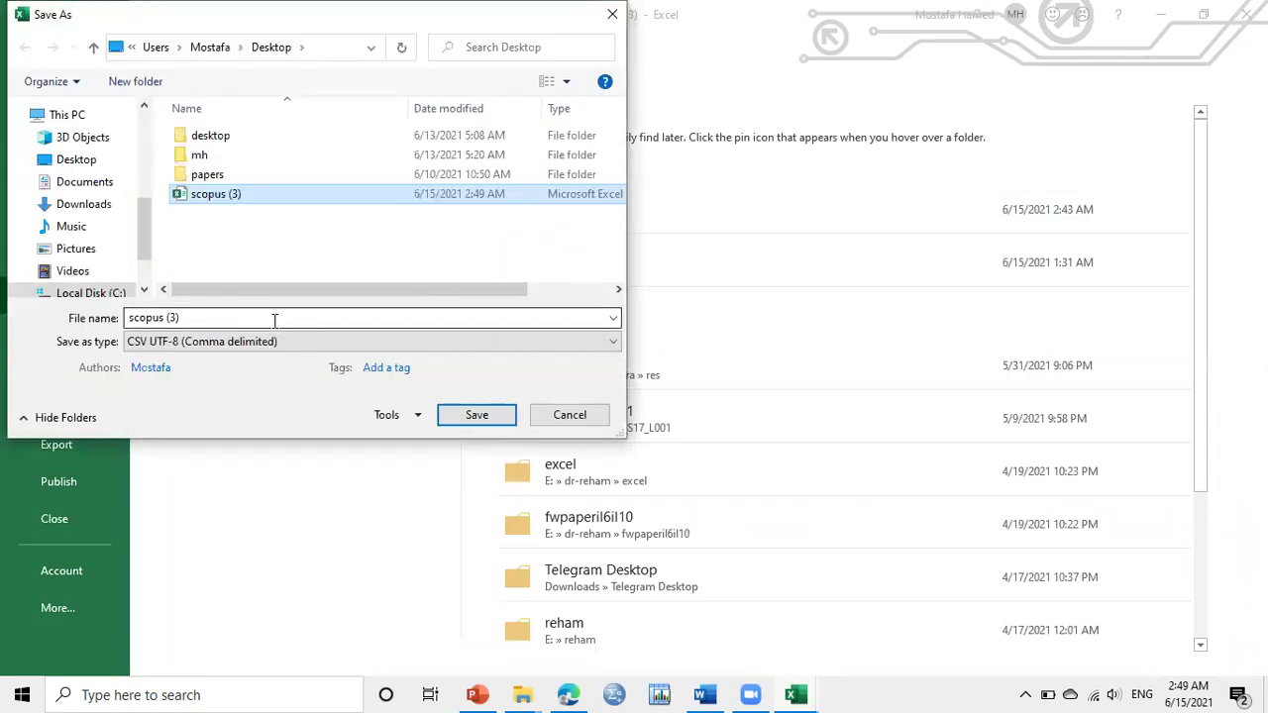
left_click(277, 318)
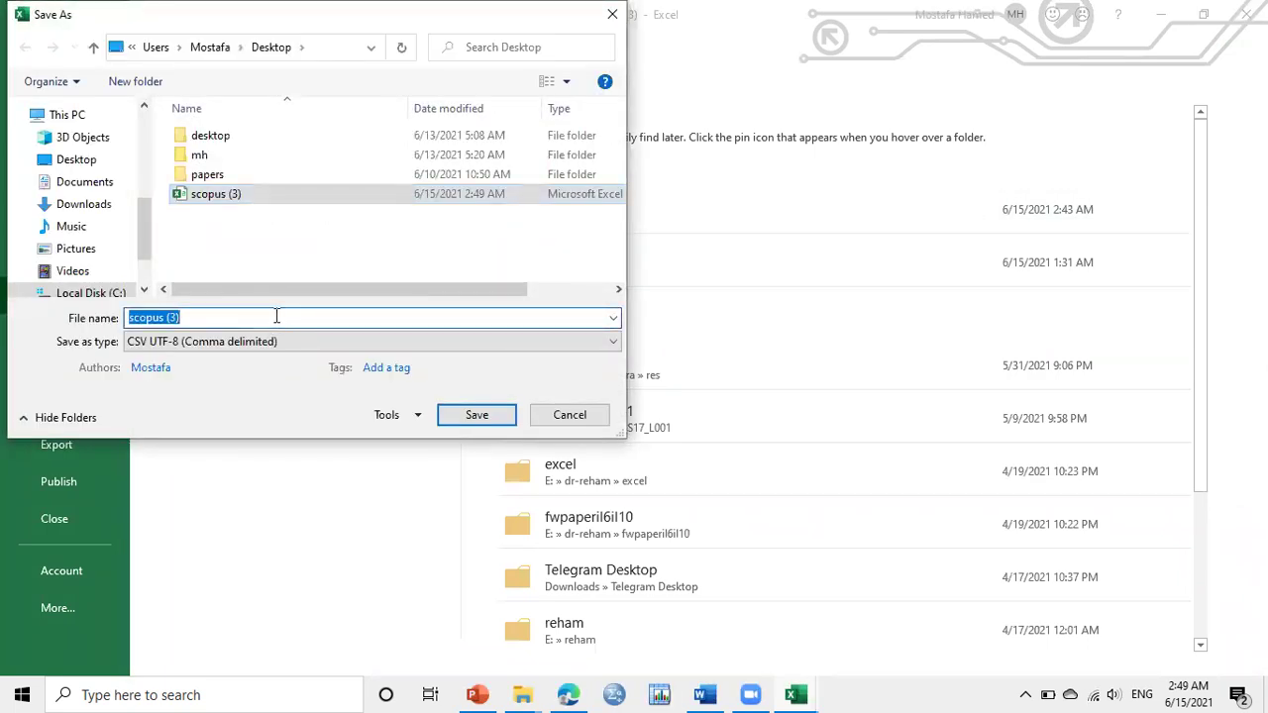
type("Mostaf")
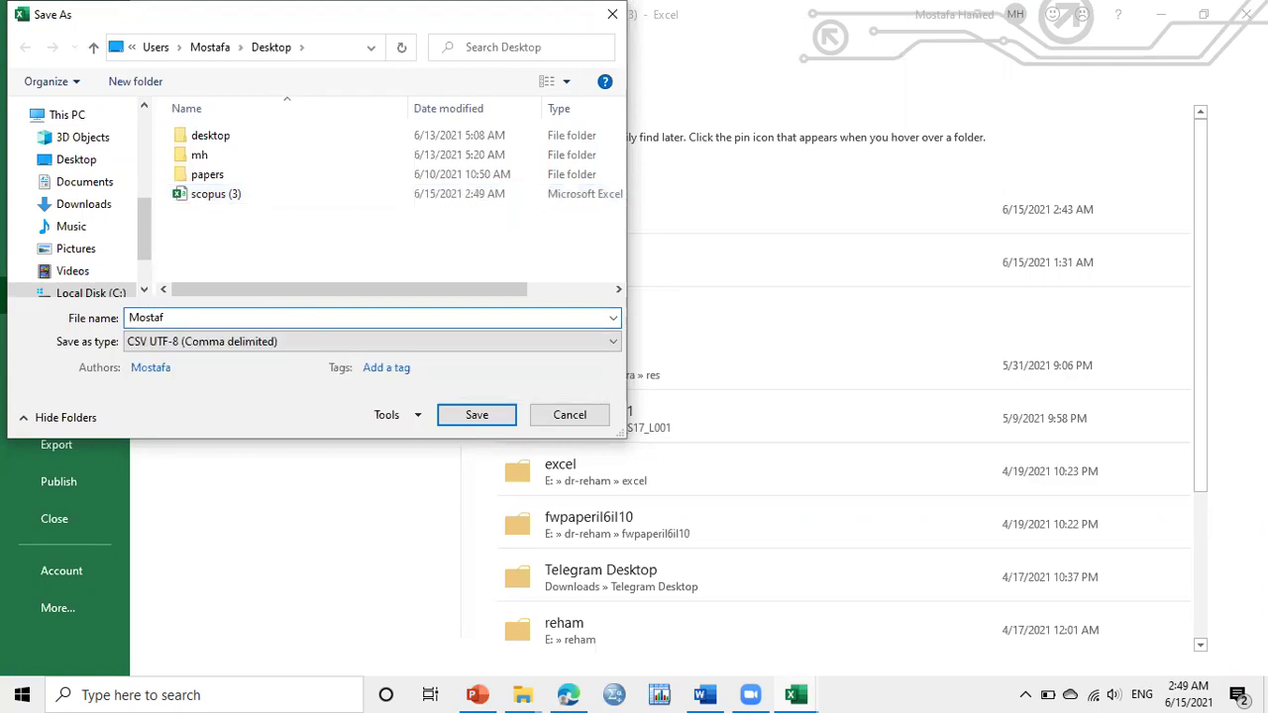
type("a /E")
key("BackSpace")
key("BackSpace")
type("Elbeery")
left_click(427, 341)
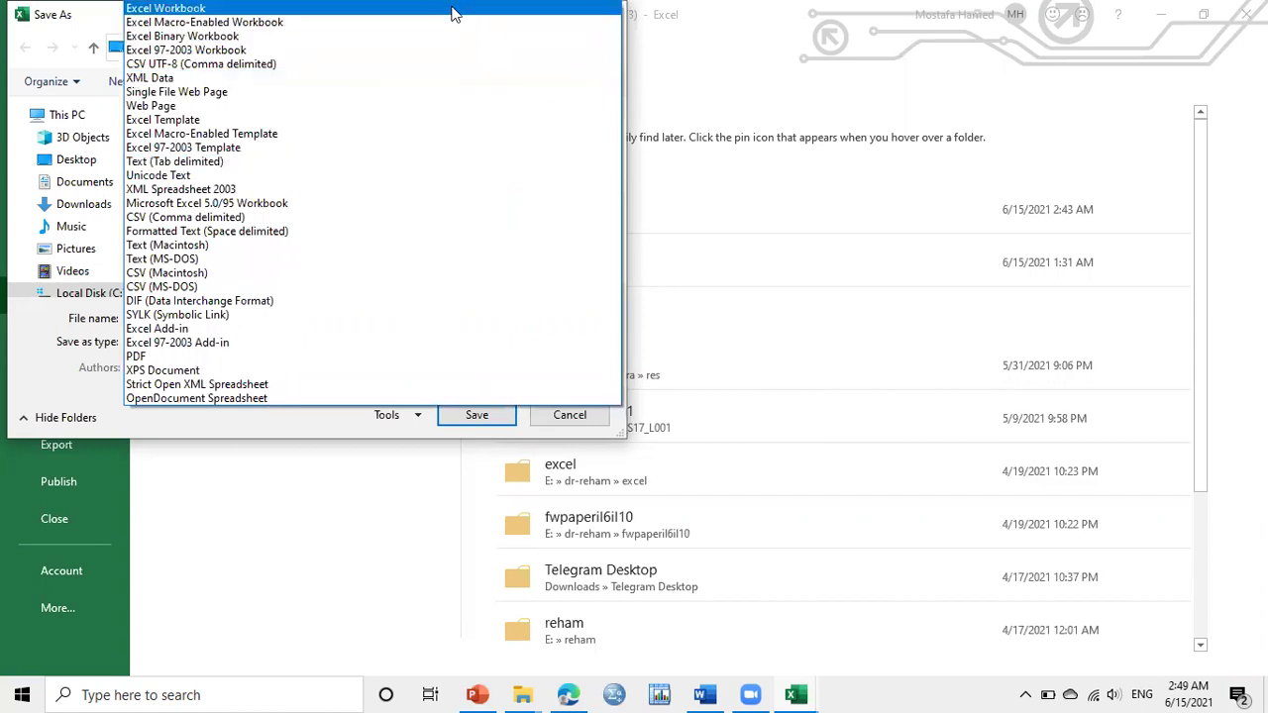
left_click(453, 9)
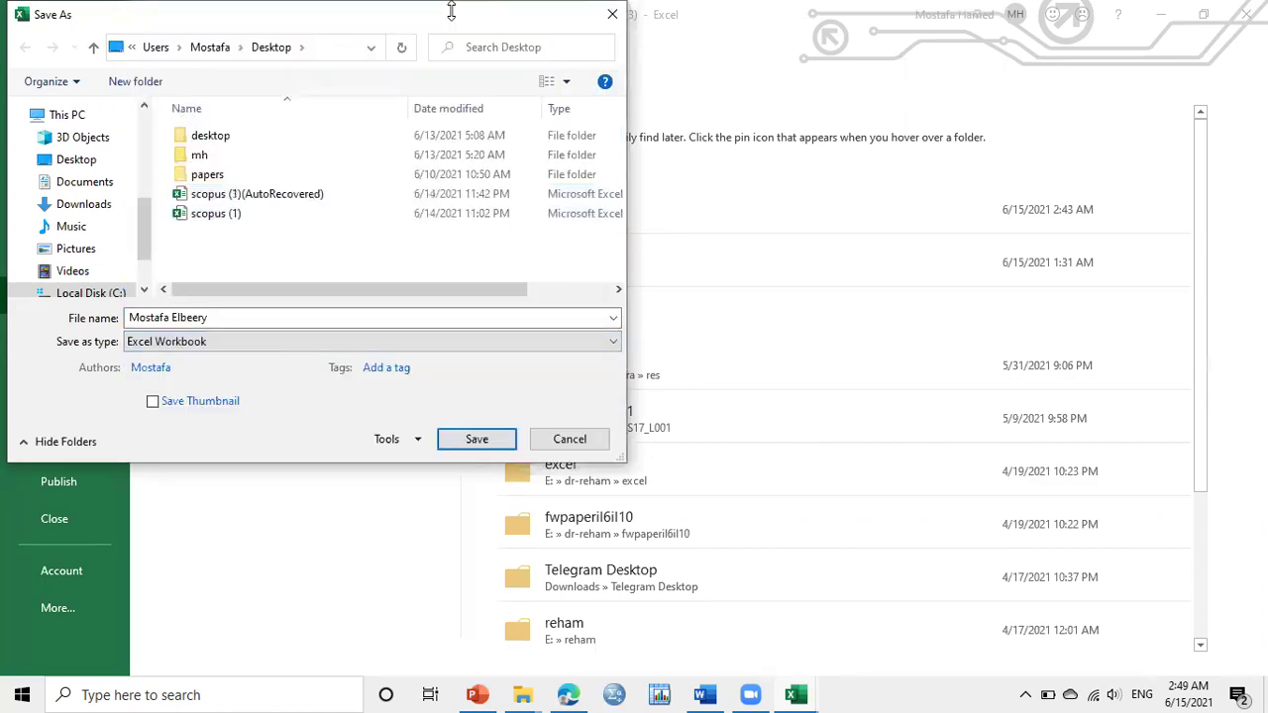
left_click(483, 436)
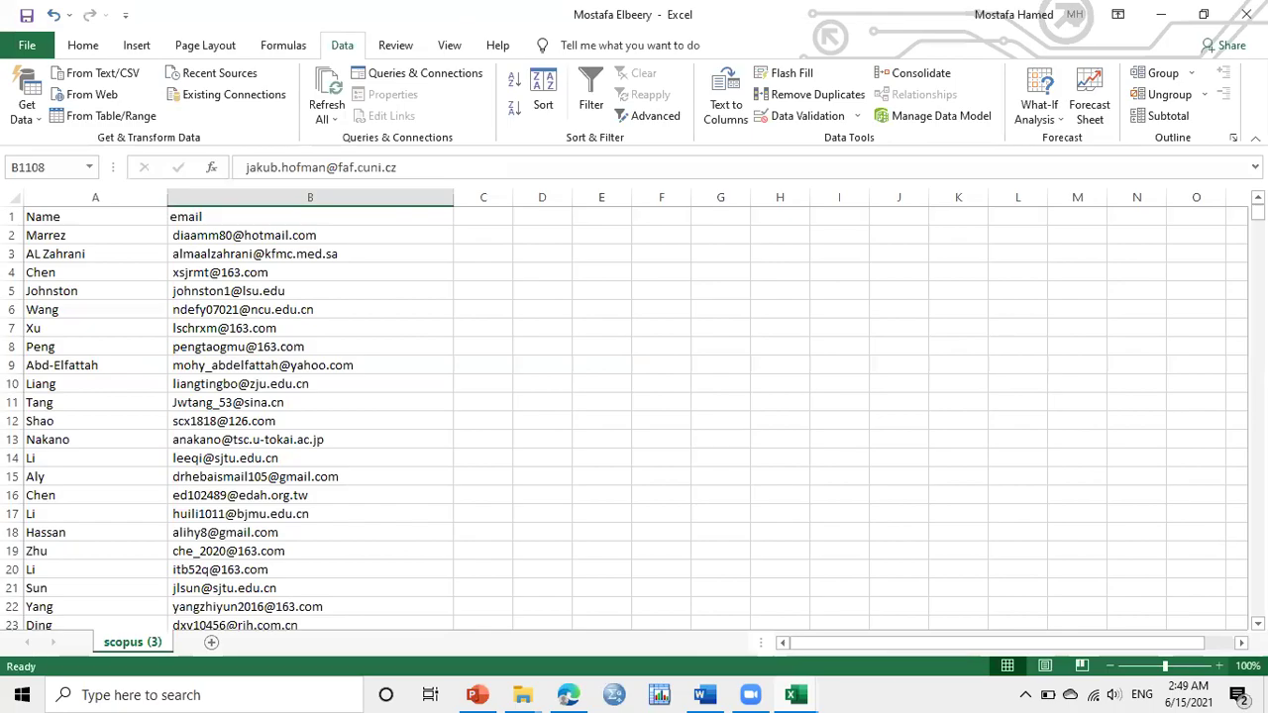
Check the saved workbook on the desktop, then return to Word's blank Document1 with Mailings showing
left_click(1265, 695)
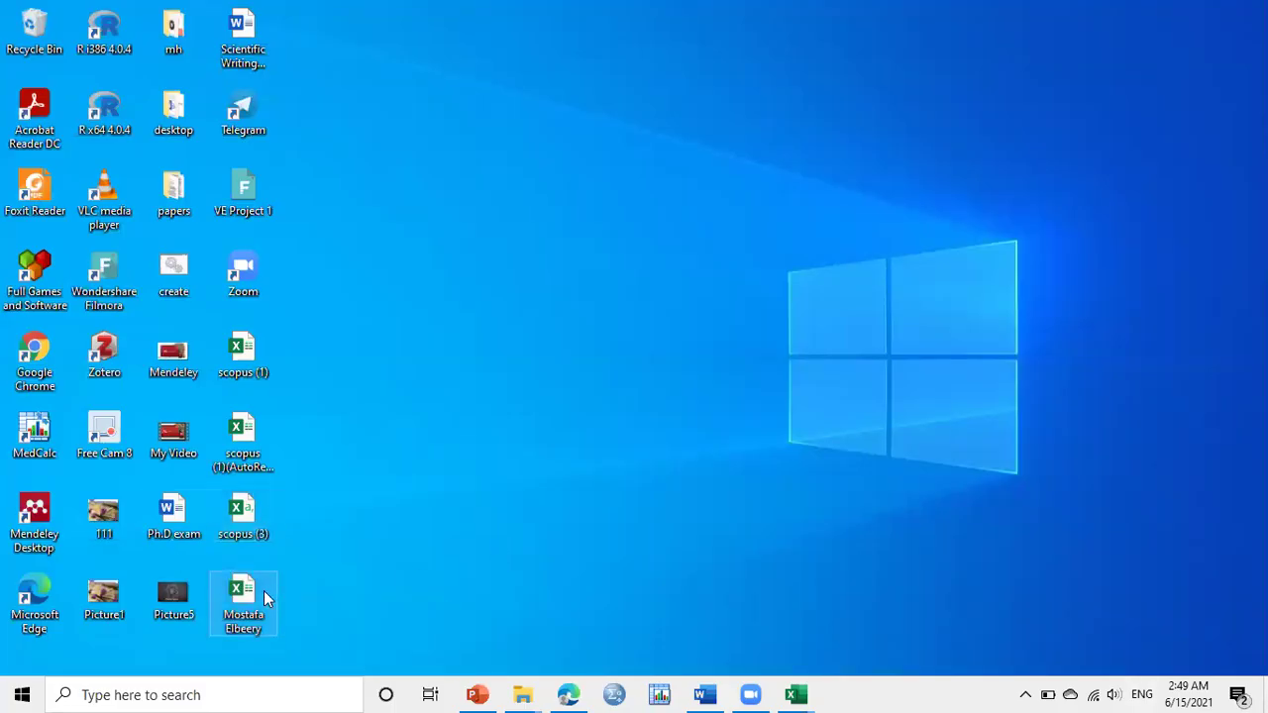
left_click(264, 590)
left_click(705, 694)
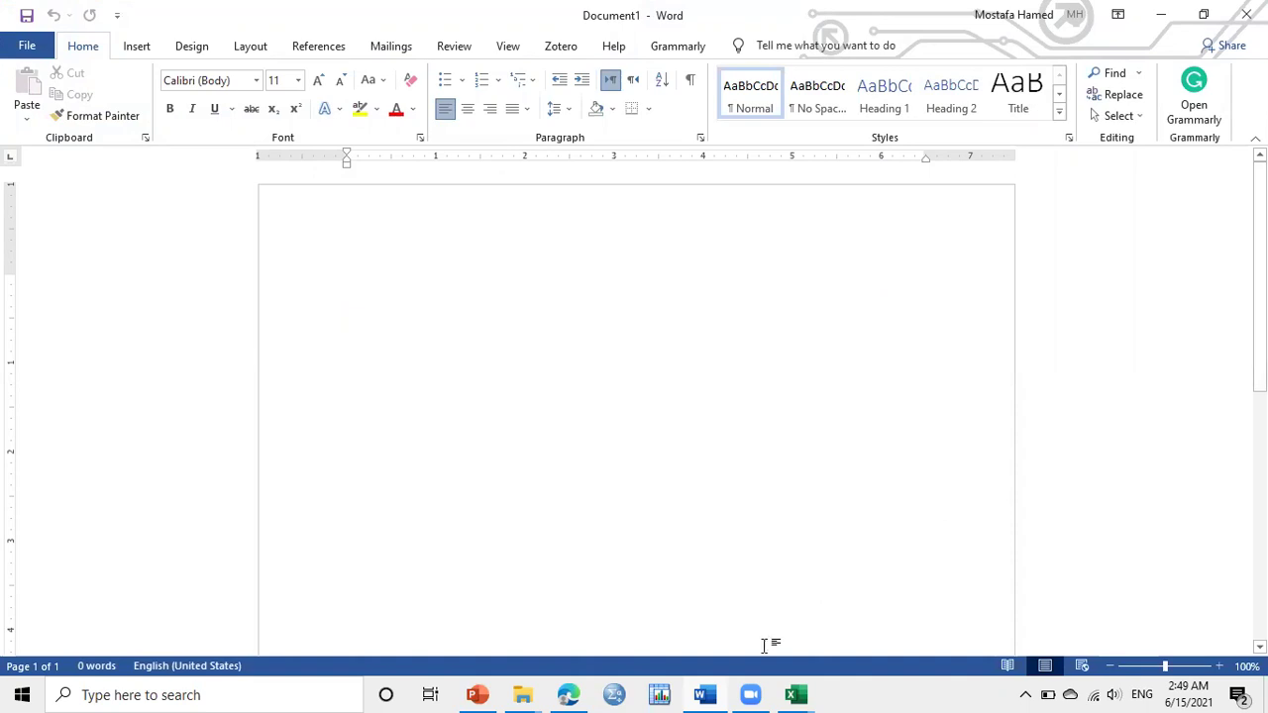
left_click(797, 695)
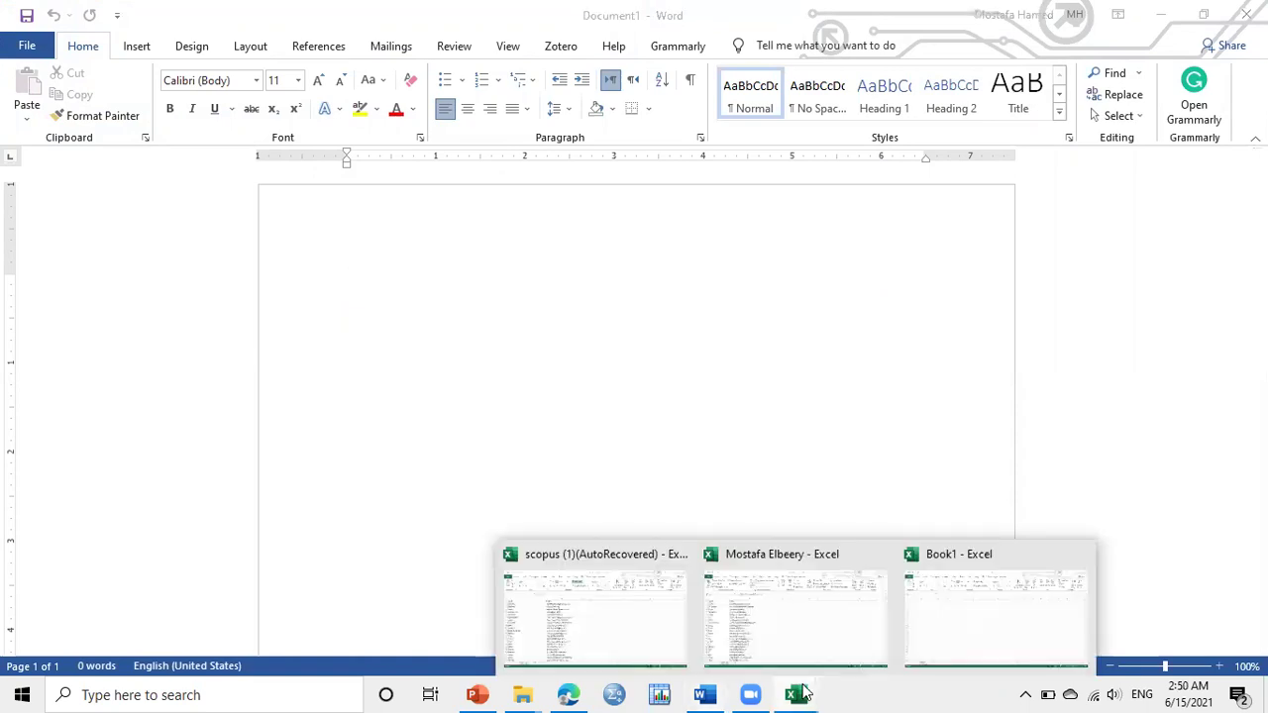
left_click(906, 419)
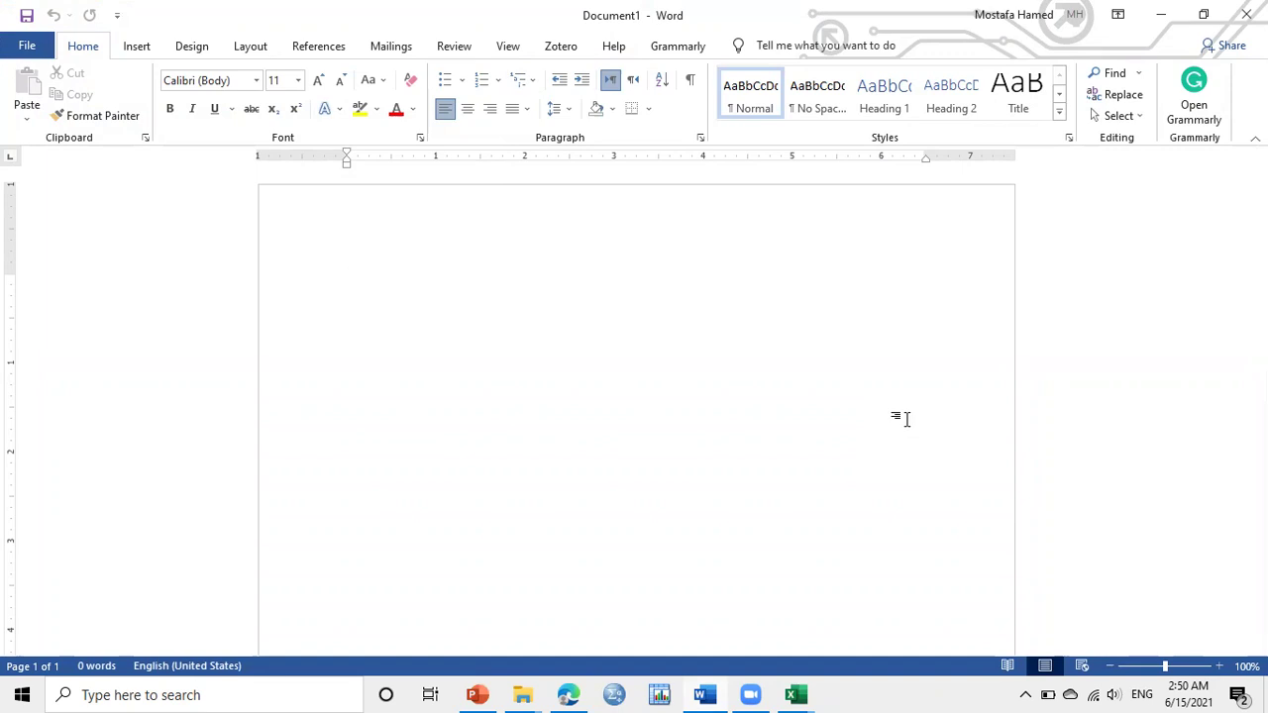
left_click(391, 47)
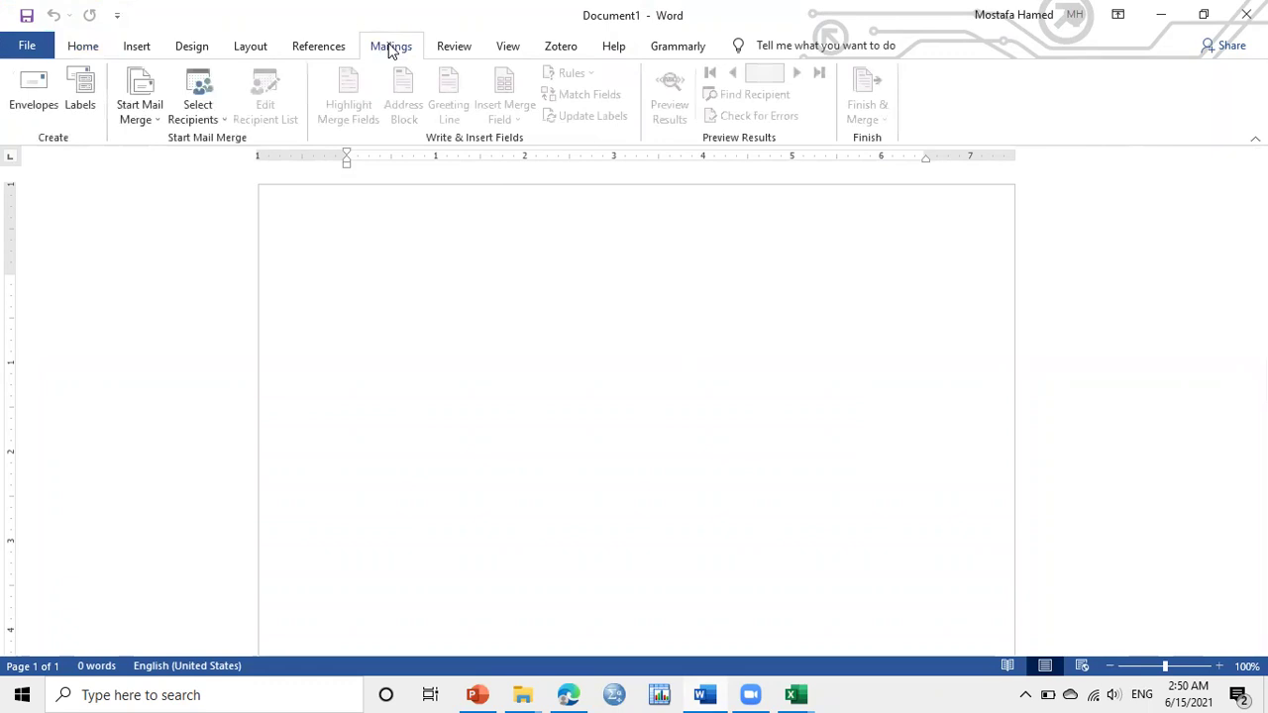
Start an E-mail Messages merge using the Desktop workbook's scopus (3) sheet as recipients
left_click(152, 118)
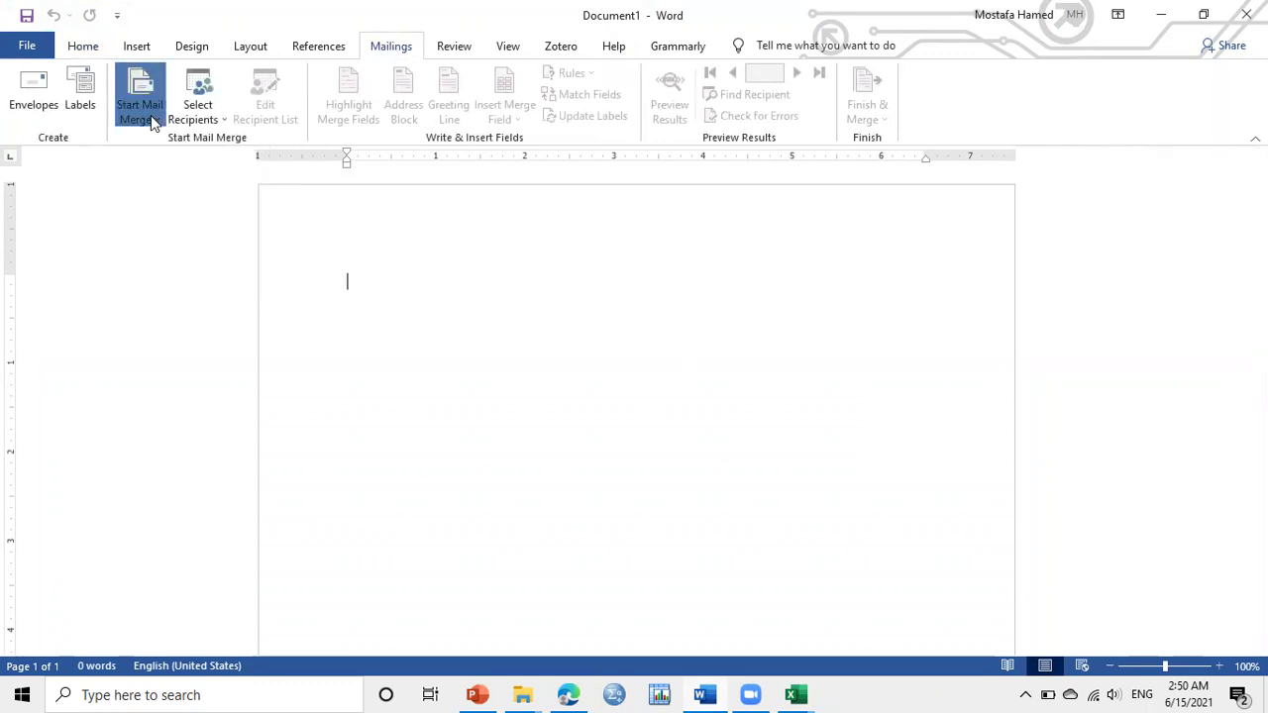
left_click(156, 161)
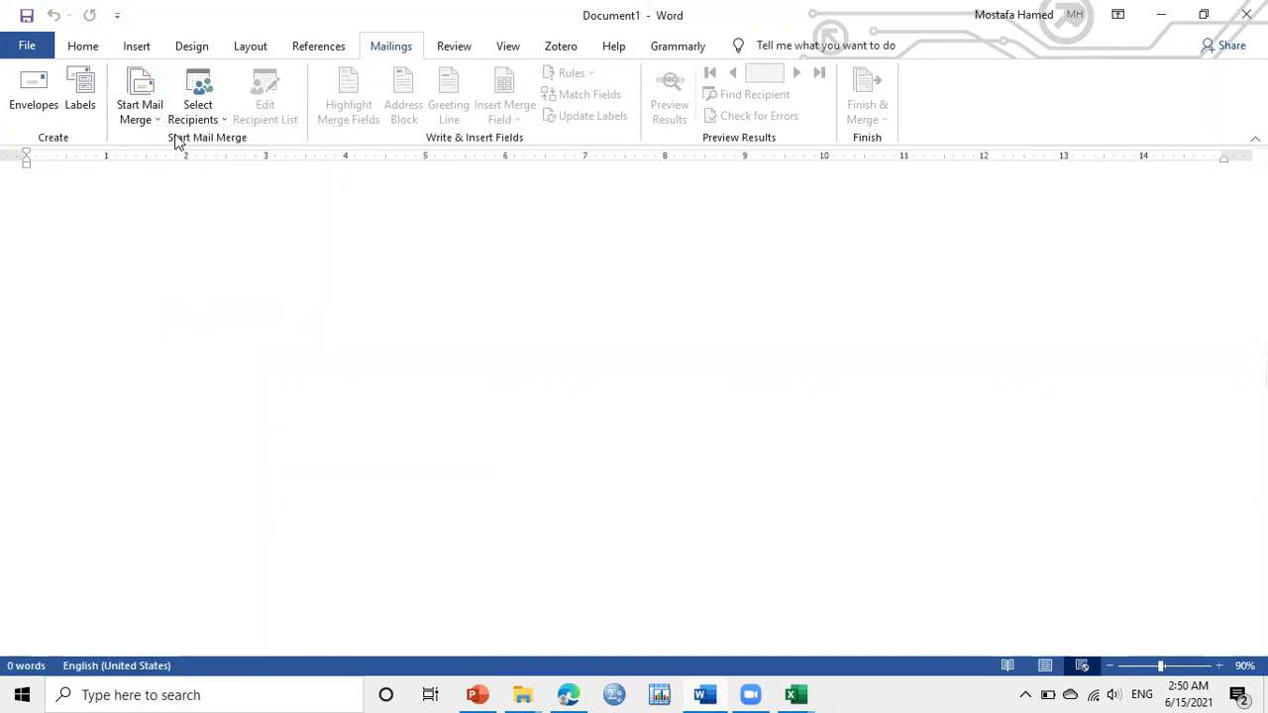
left_click(198, 94)
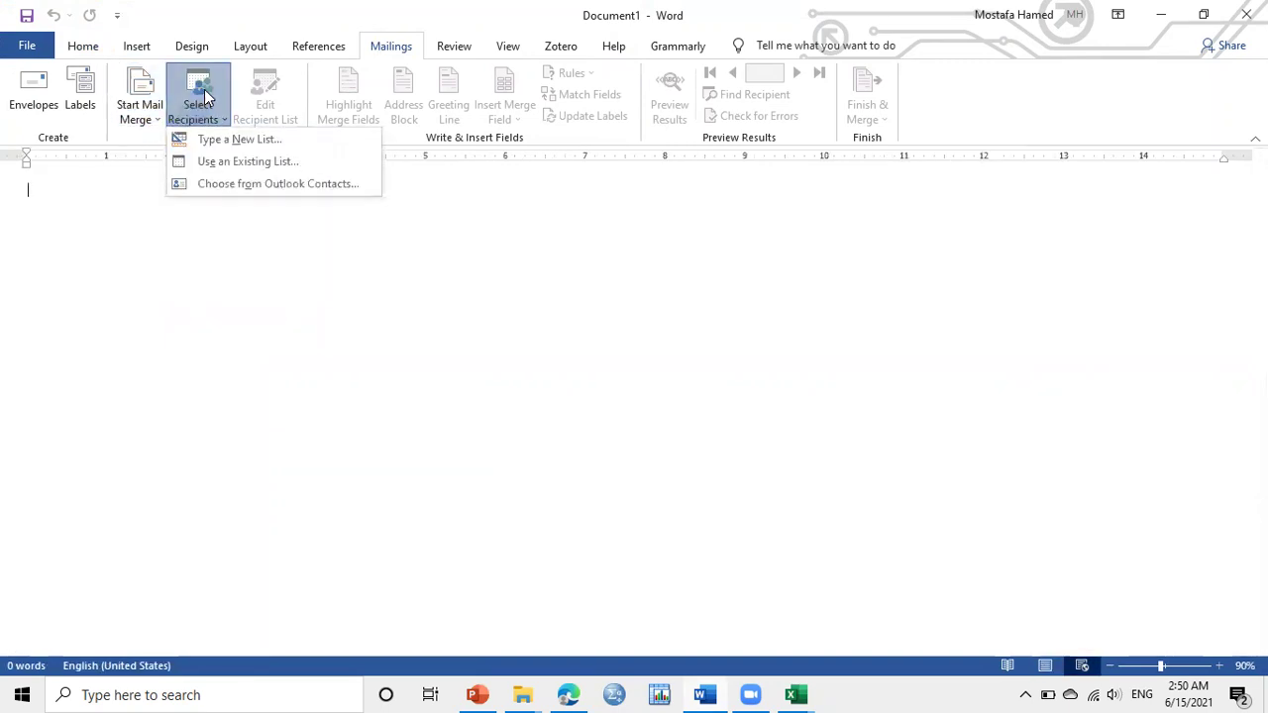
left_click(228, 164)
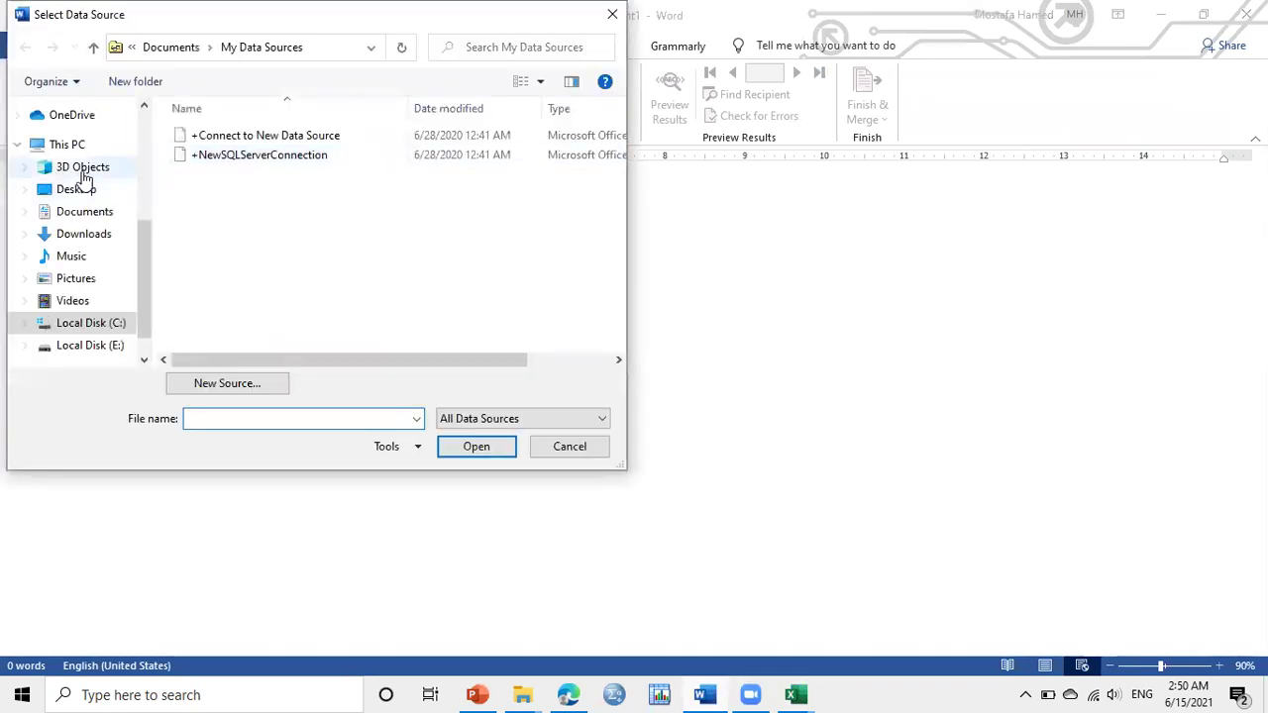
left_click(148, 168)
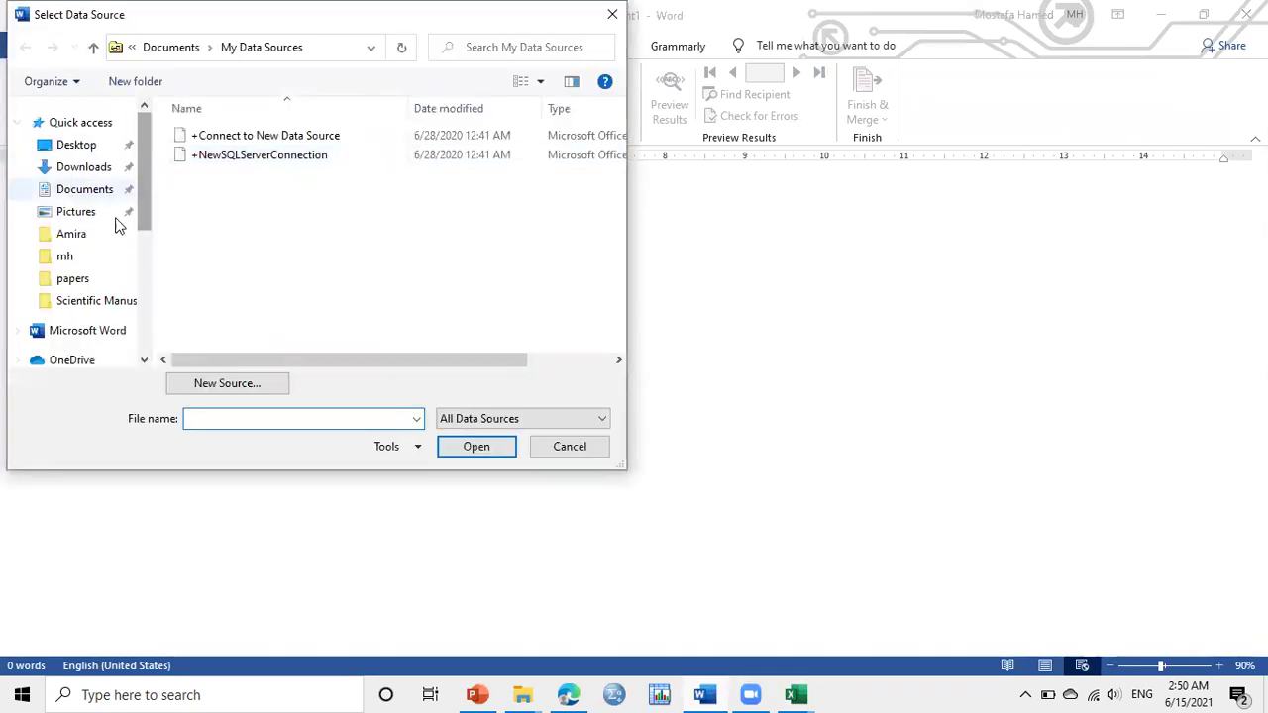
left_click(77, 145)
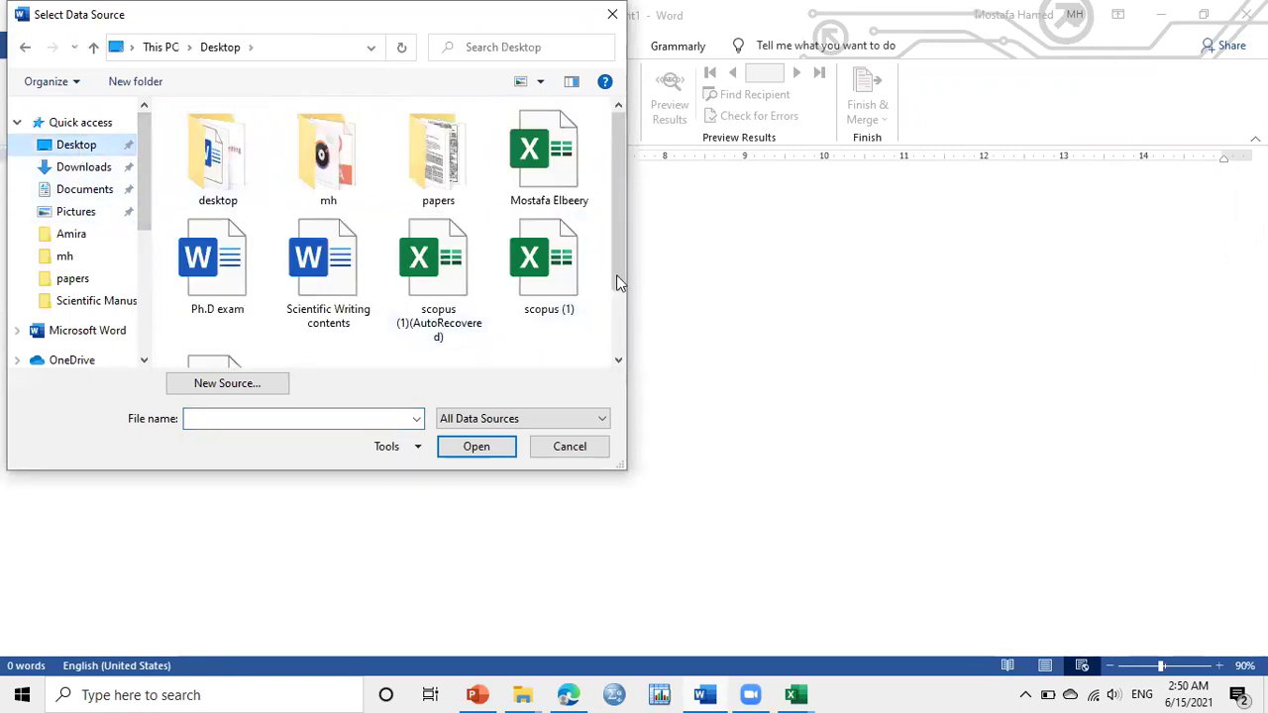
scroll(625, 257, "down", 1)
left_click(574, 163)
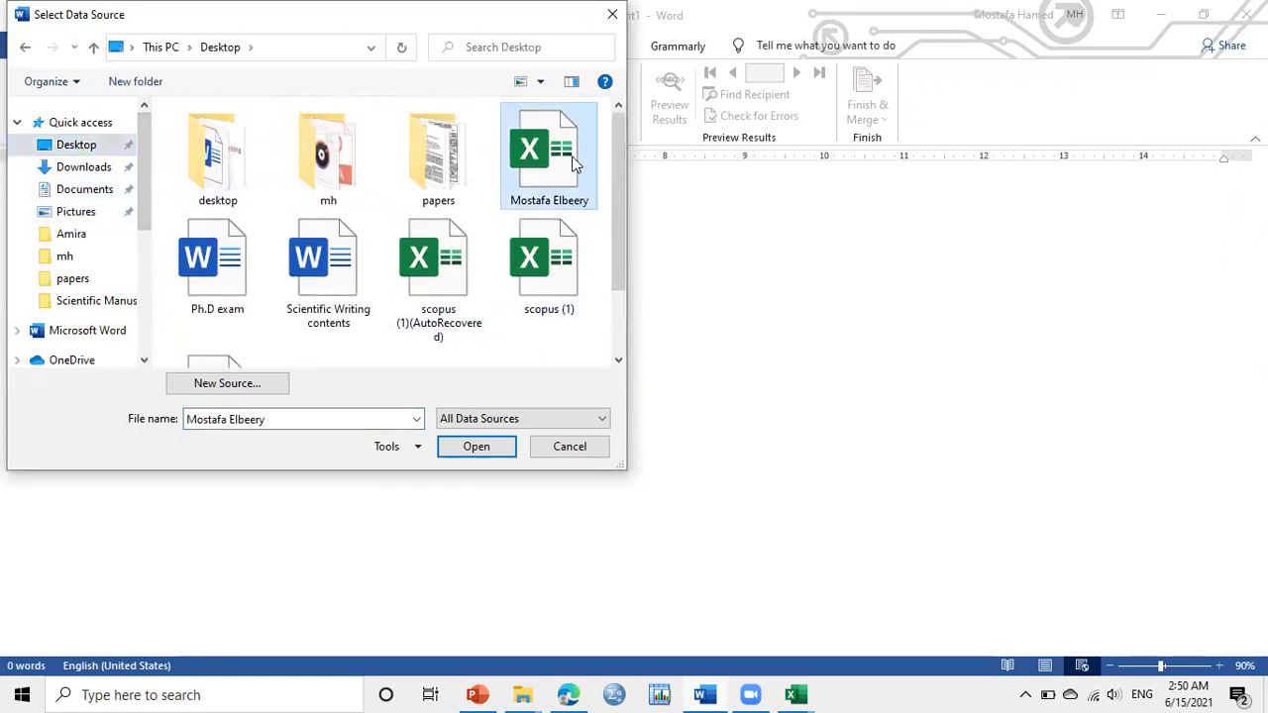
left_click(502, 446)
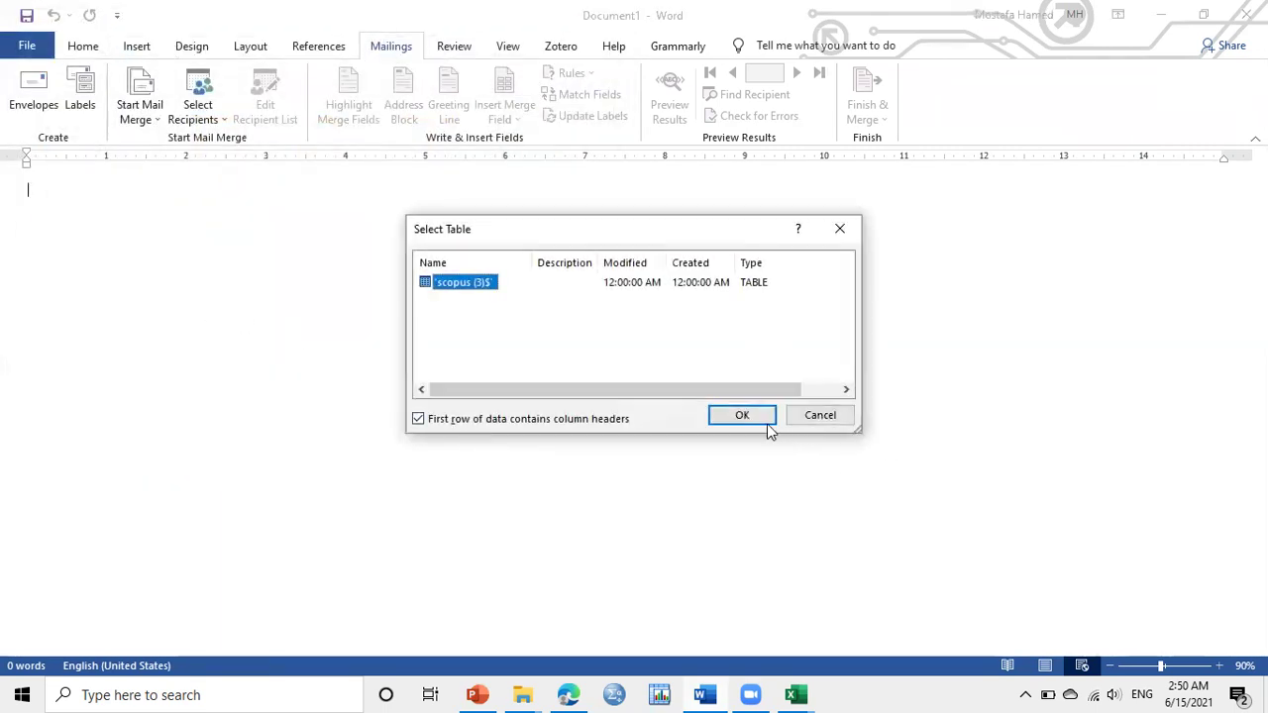
left_click(763, 420)
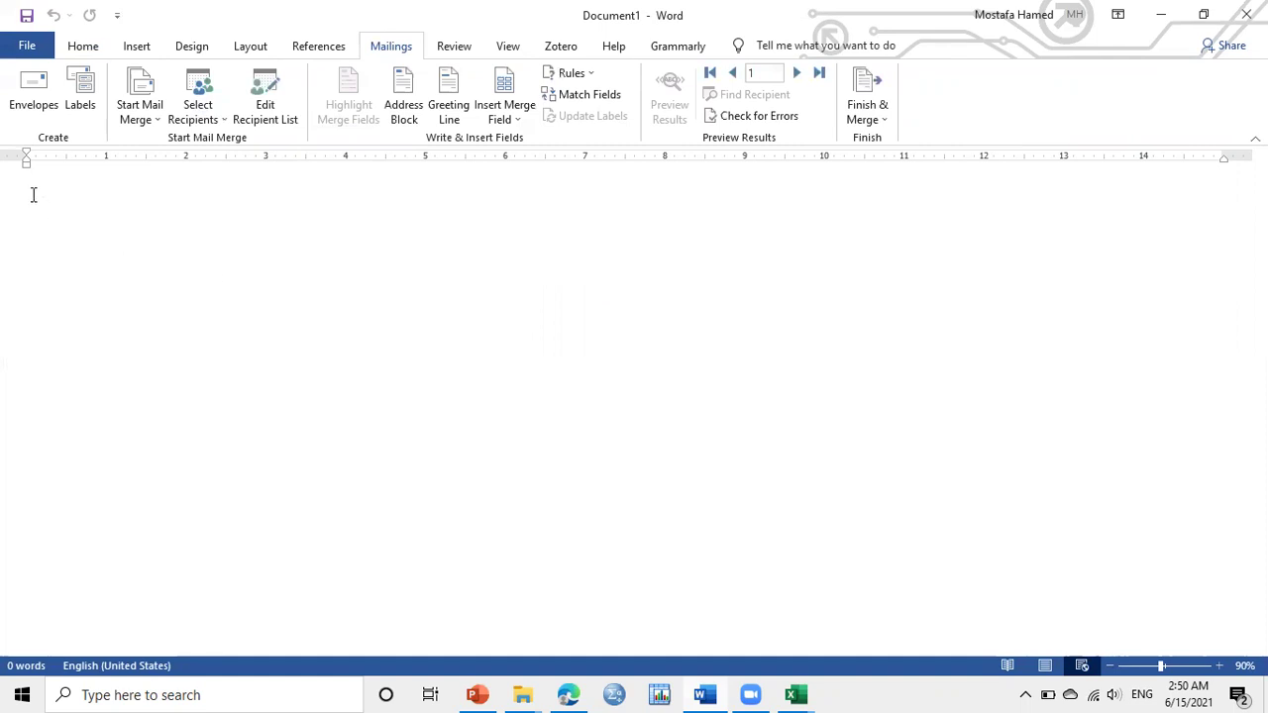
Begin the letter with 'Dear Prof' followed by the «Name» merge field
type("Dear ")
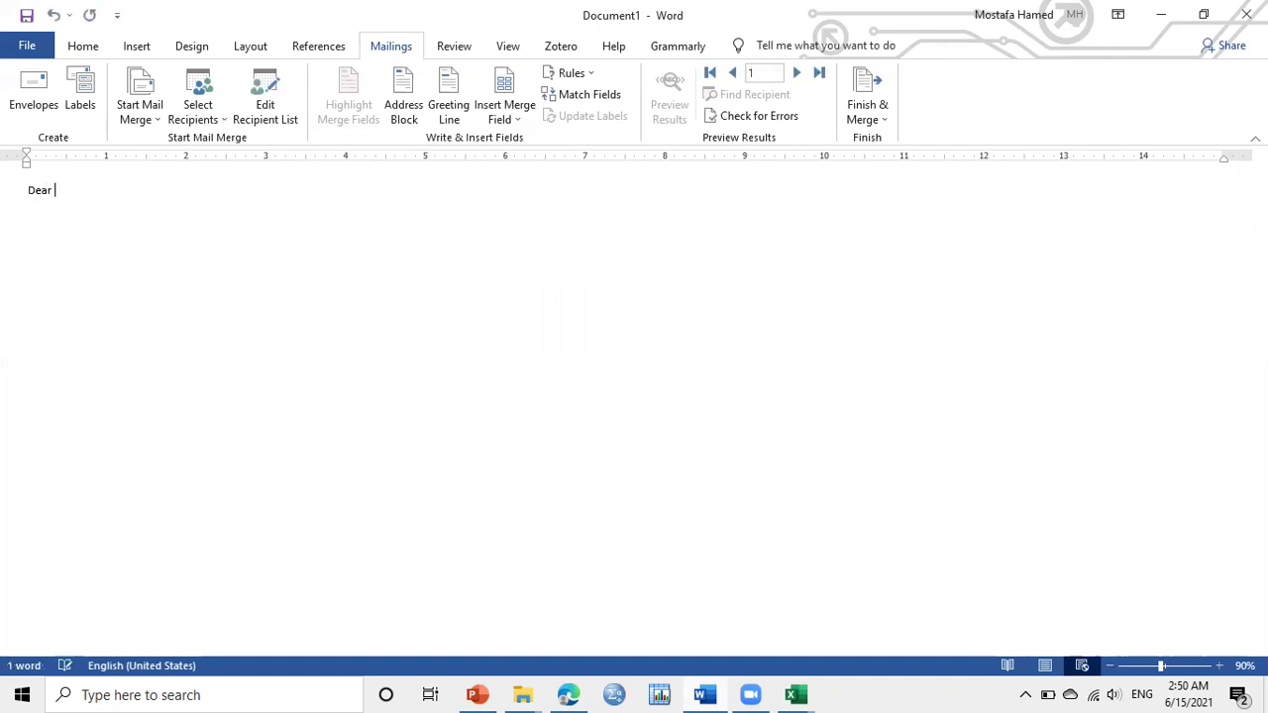
type("Prof")
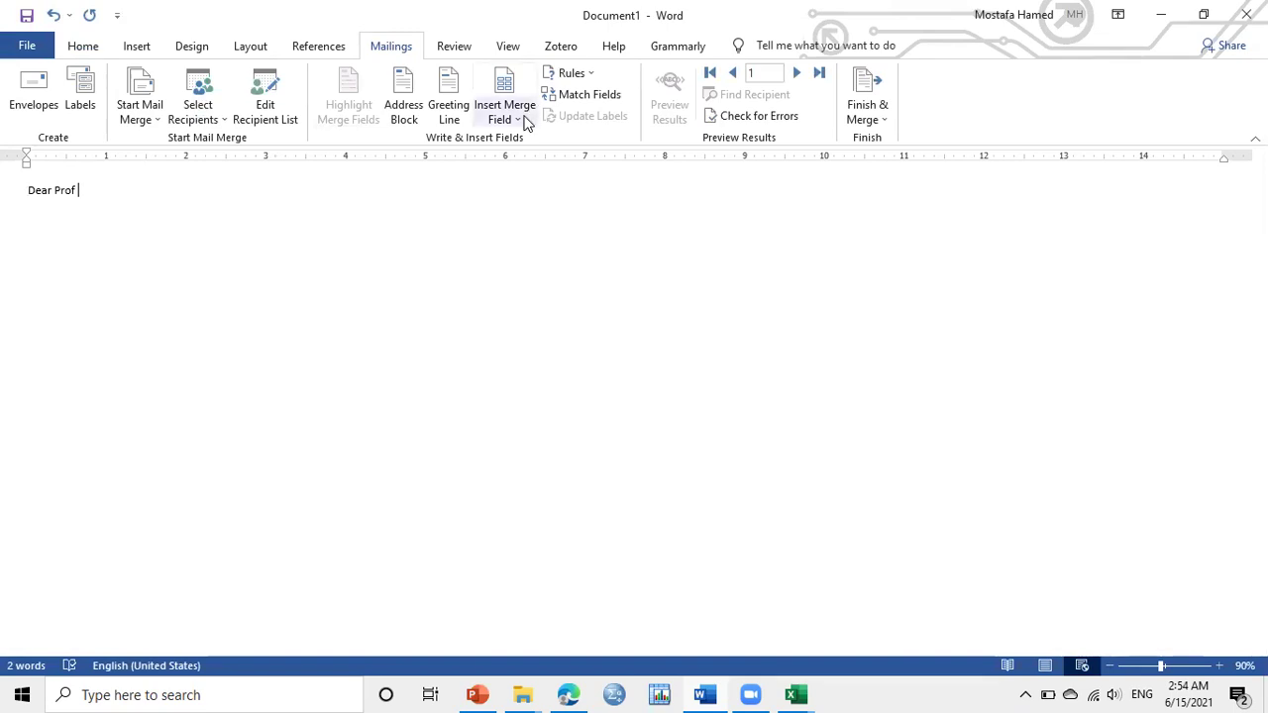
left_click(524, 119)
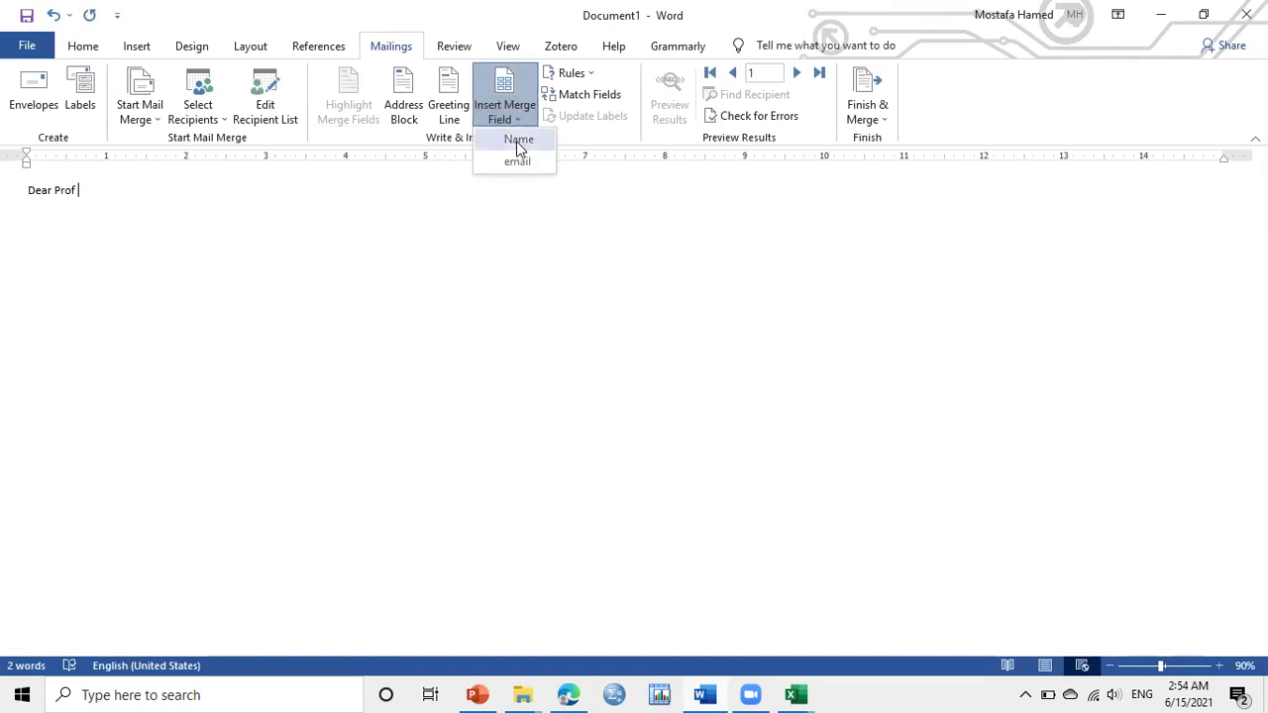
left_click(517, 140)
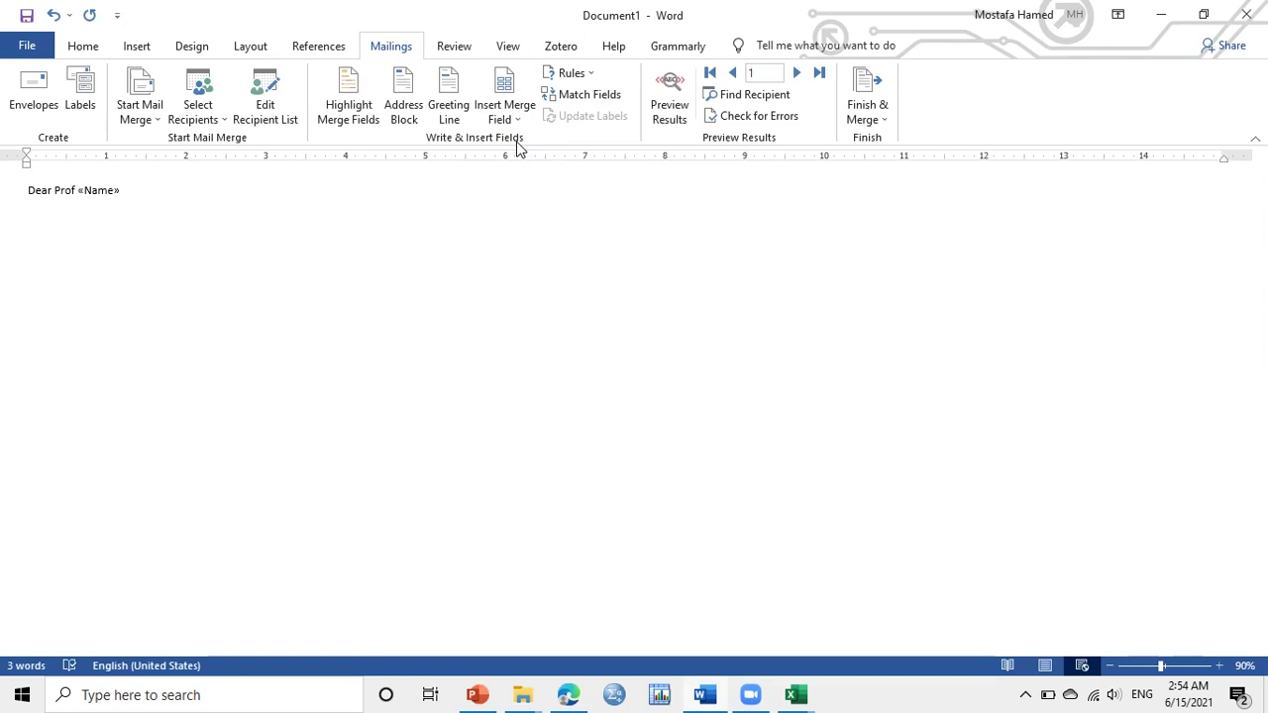
Add a comma after the greeting and write an opening line hoping they are well and introducing the sender by name
type(",")
type("I h")
type("h")
key("BackSpace")
type("ope ")
type("you are")
type(" doing ")
type("e")
type("well")
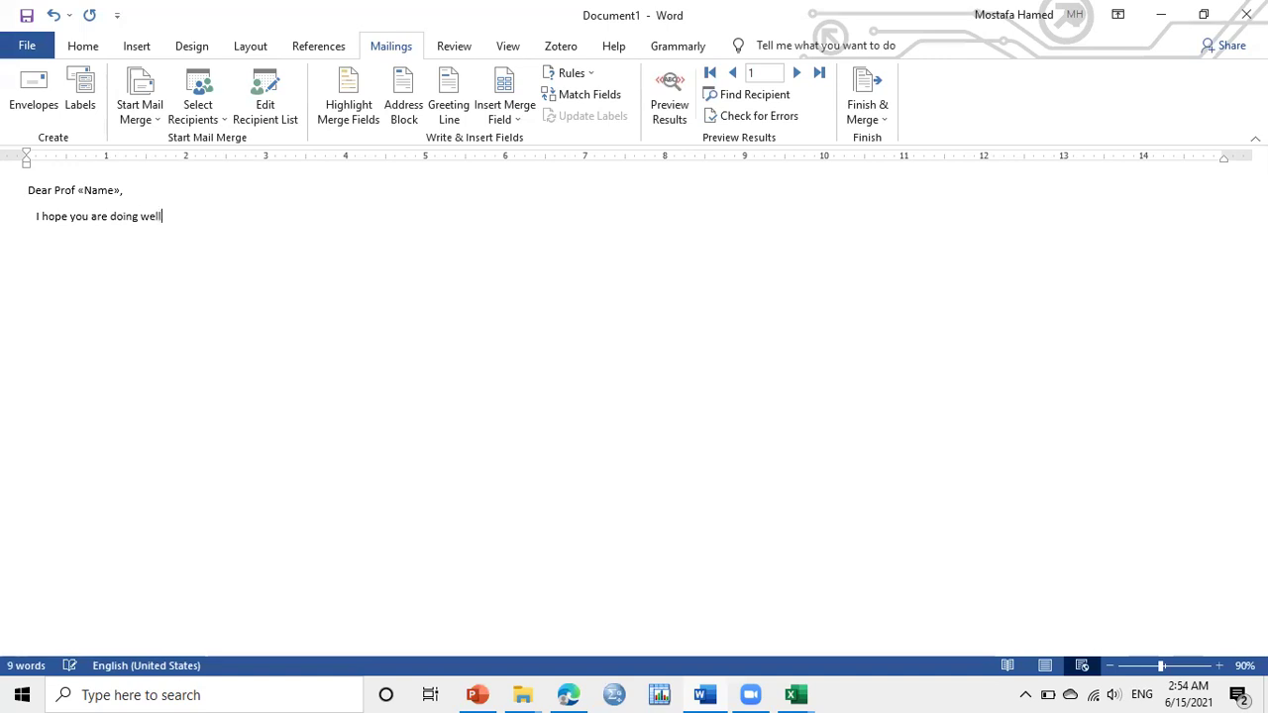
type(". I ")
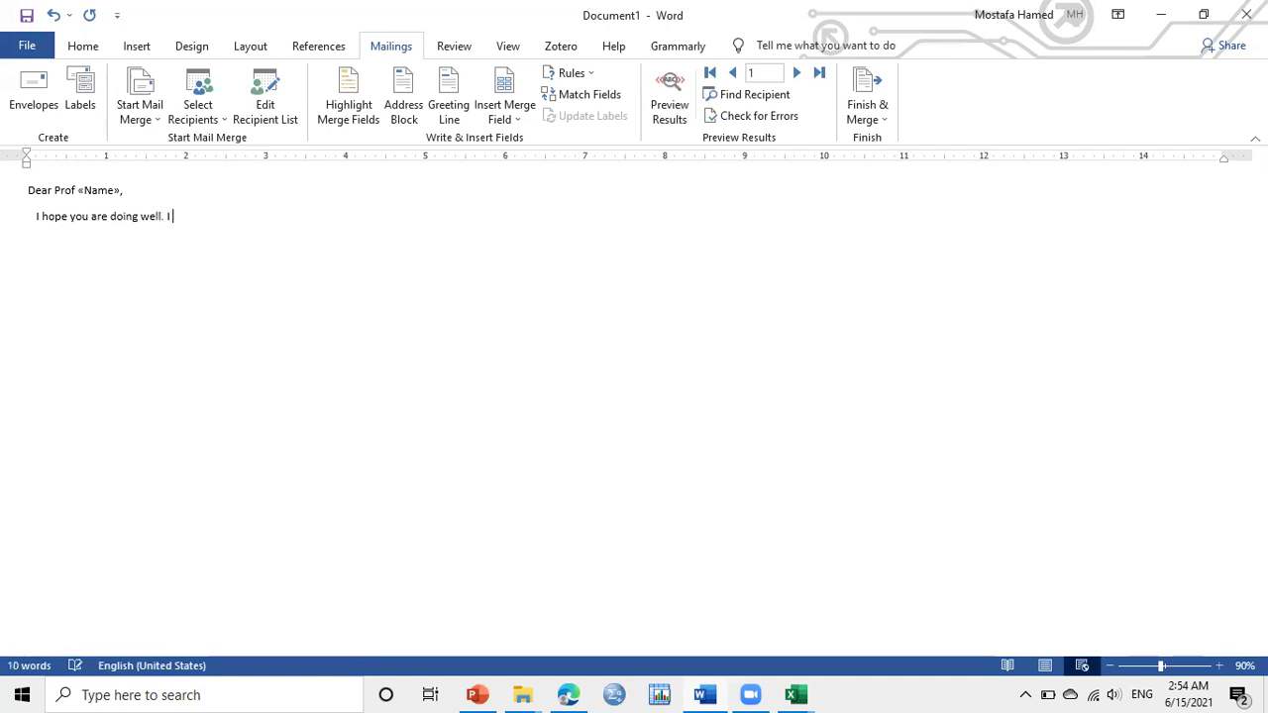
type("am Mostafa")
type("kljjk")
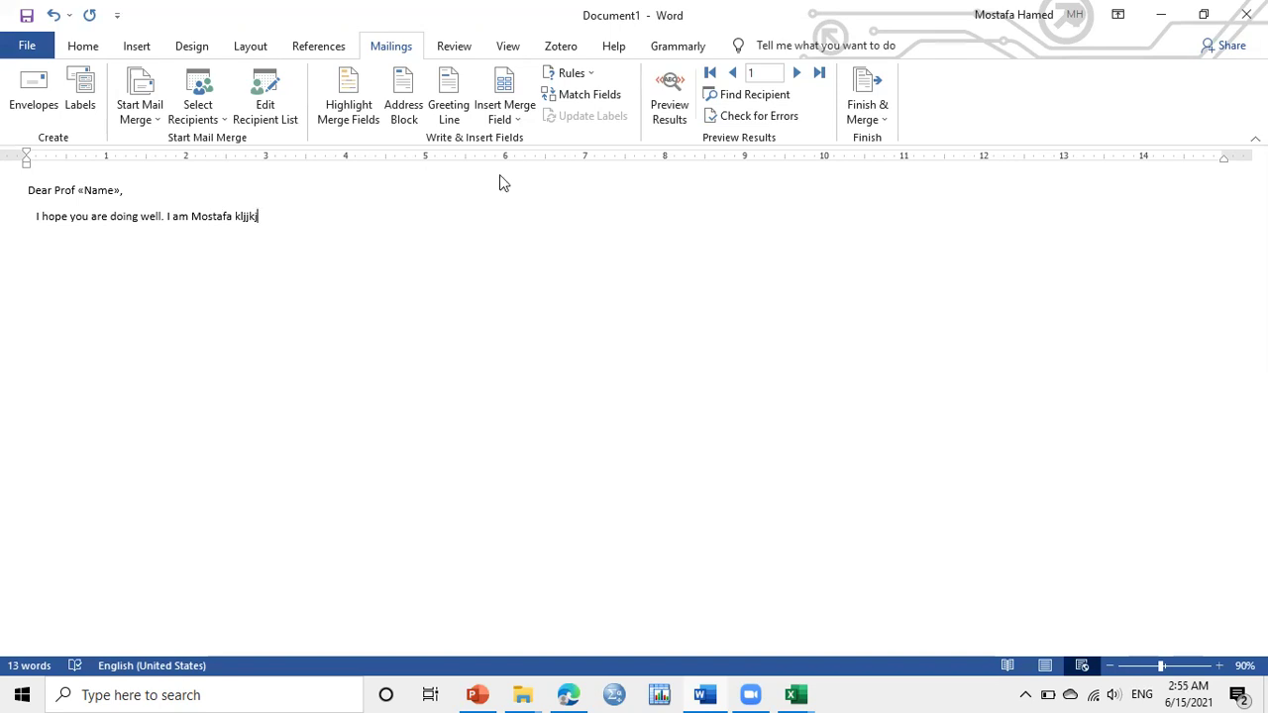
Add a 'Best regards' sign-off followed by the sender's e-mail address lower in the letter
left_click(45, 293)
type("Bes")
type("t rega")
type("r")
type("d")
type("s")
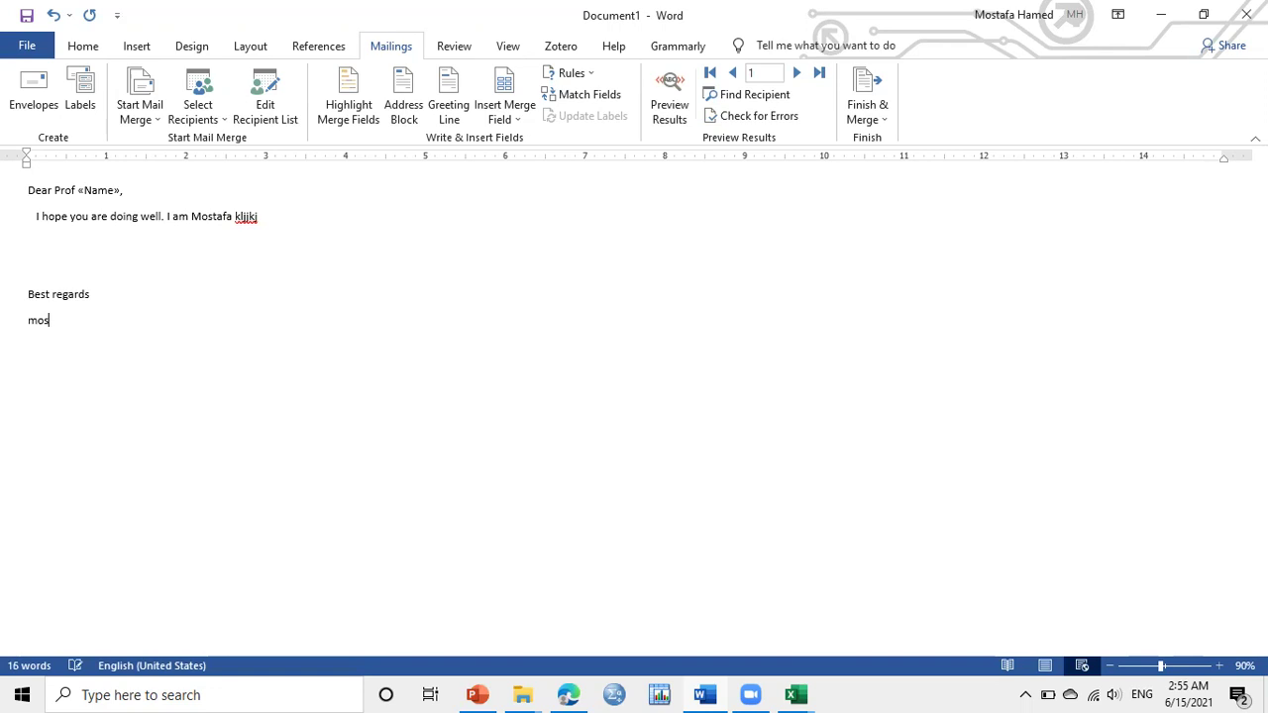
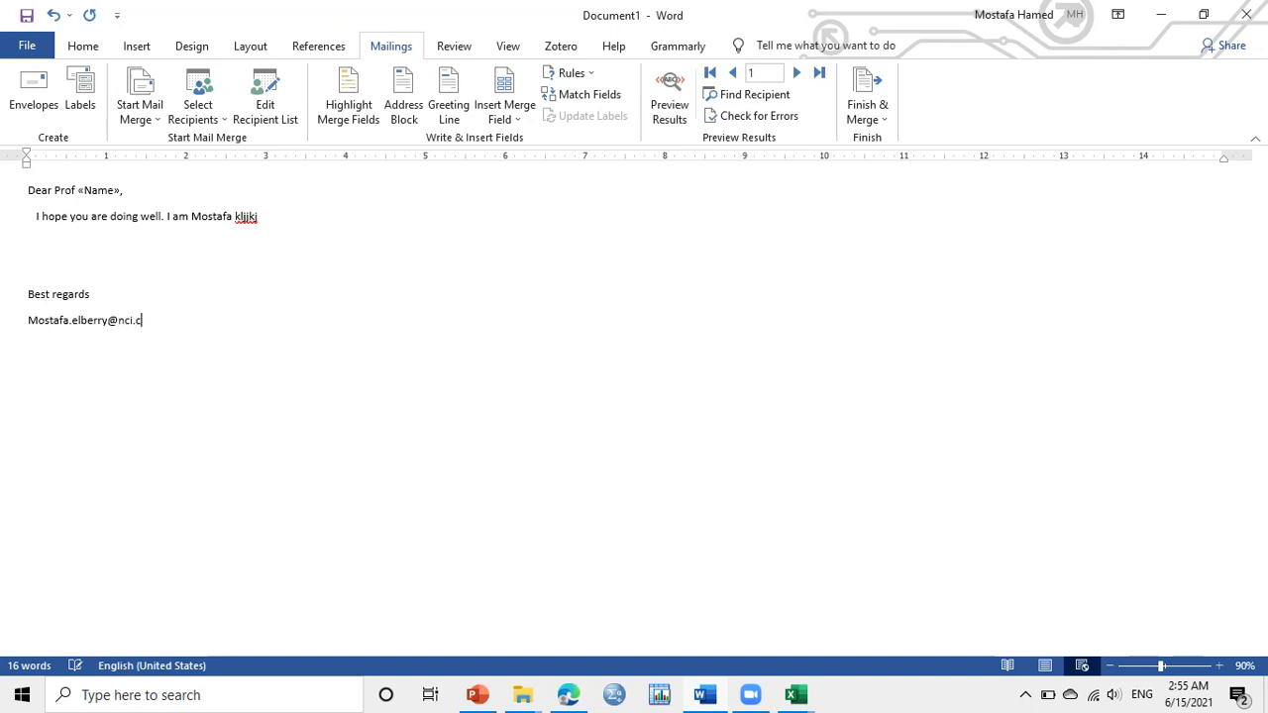
key("Return")
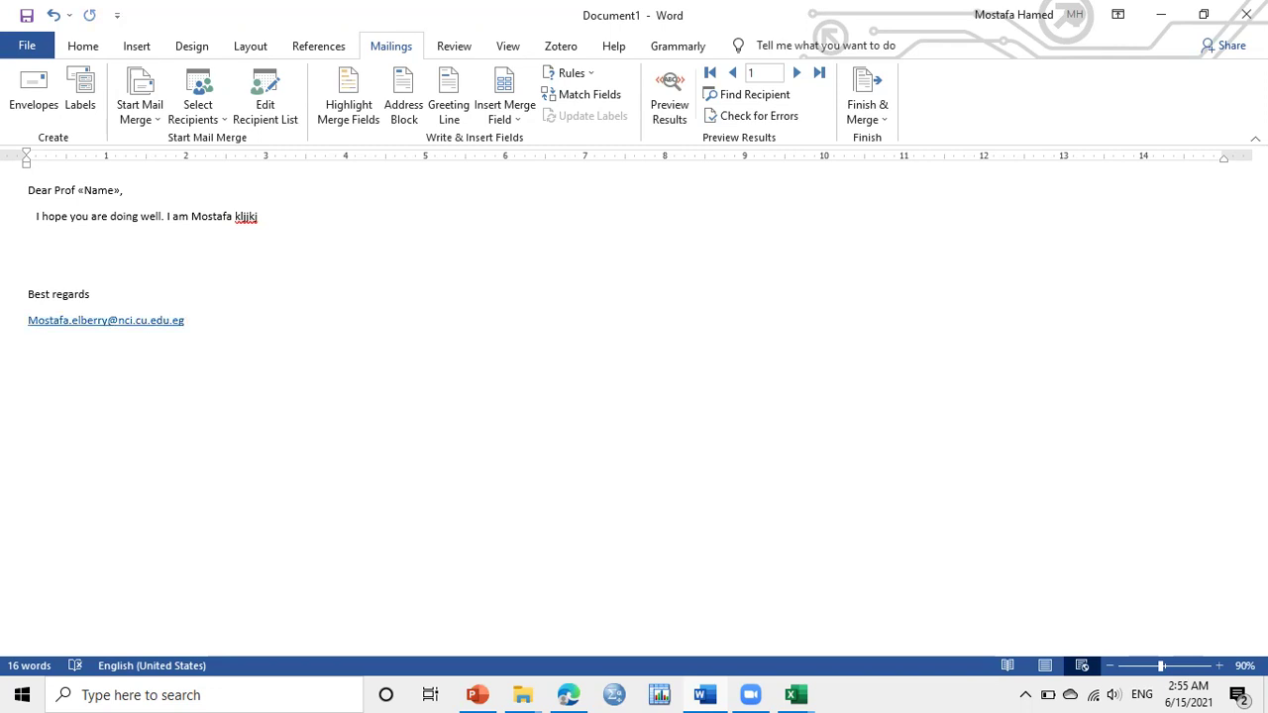
left_click(63, 242)
Set up the merge to e-mail with subject 'postdoc position' and HTML mail format
left_click(882, 120)
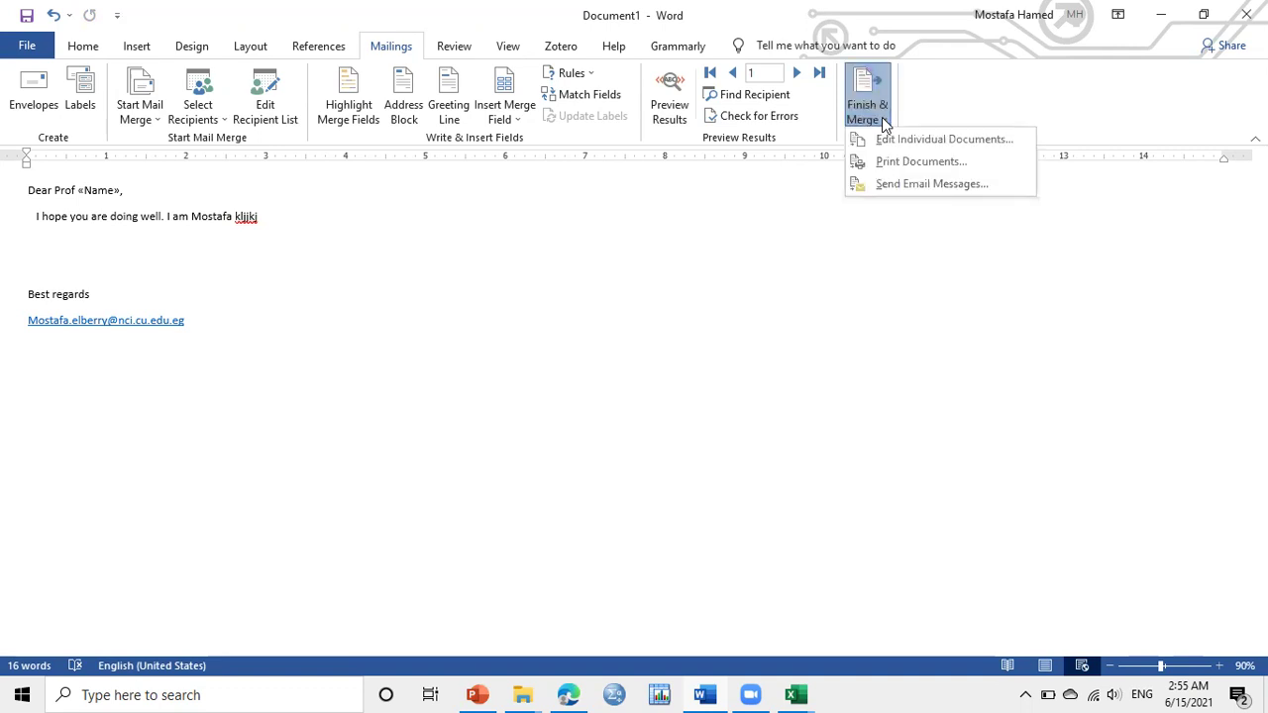
left_click(917, 183)
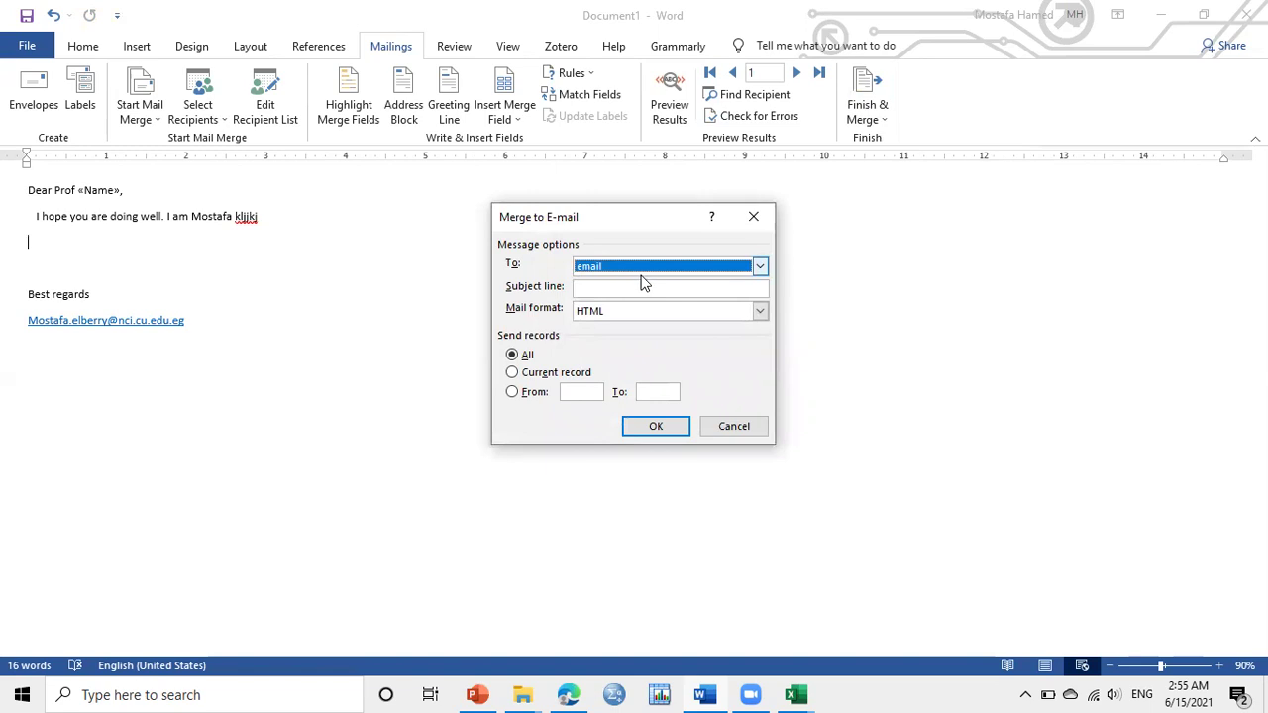
left_click(697, 287)
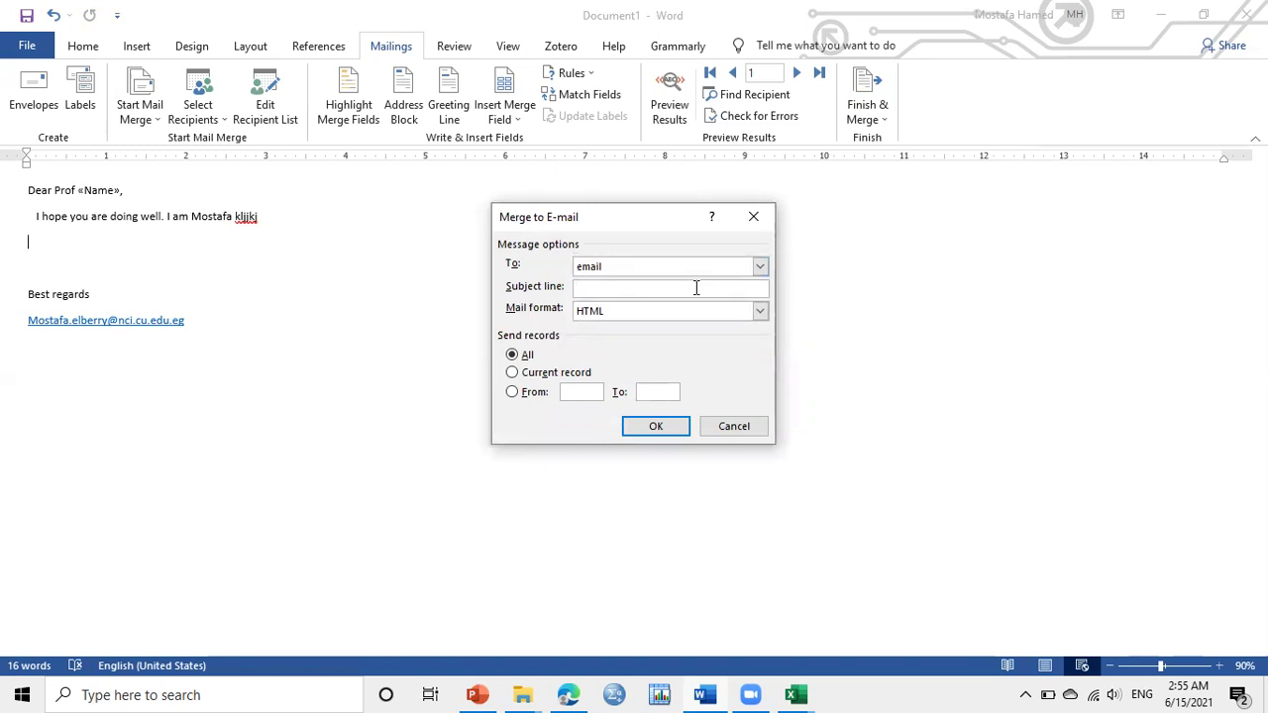
type("P")
type("ps")
type("t do")
type("c")
key("BackSpace")
key("BackSpace")
key("BackSpace")
key("BackSpace")
key("BackSpace")
key("BackSpace")
key("BackSpace")
key("BackSpace")
type("postdoc position")
left_click(642, 318)
left_click(642, 318)
left_click(642, 318)
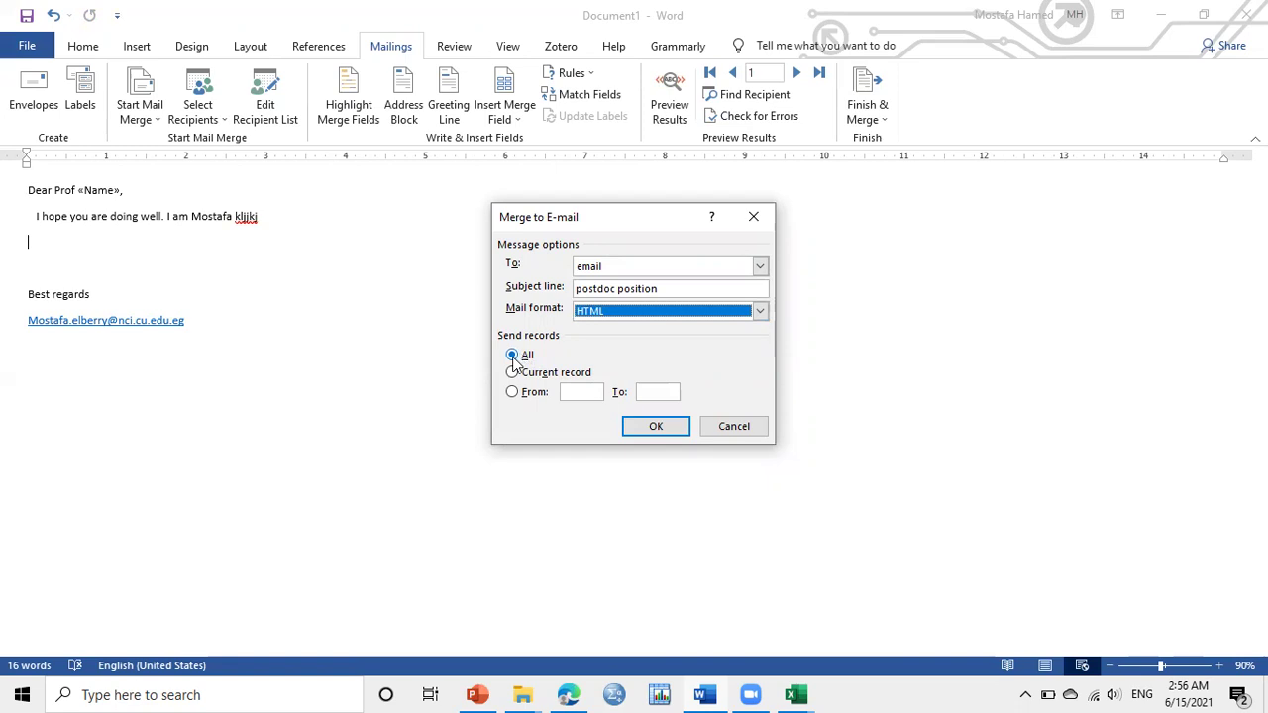
Limit the merge to records 1 through 15 and send the e-mails
left_click(514, 393)
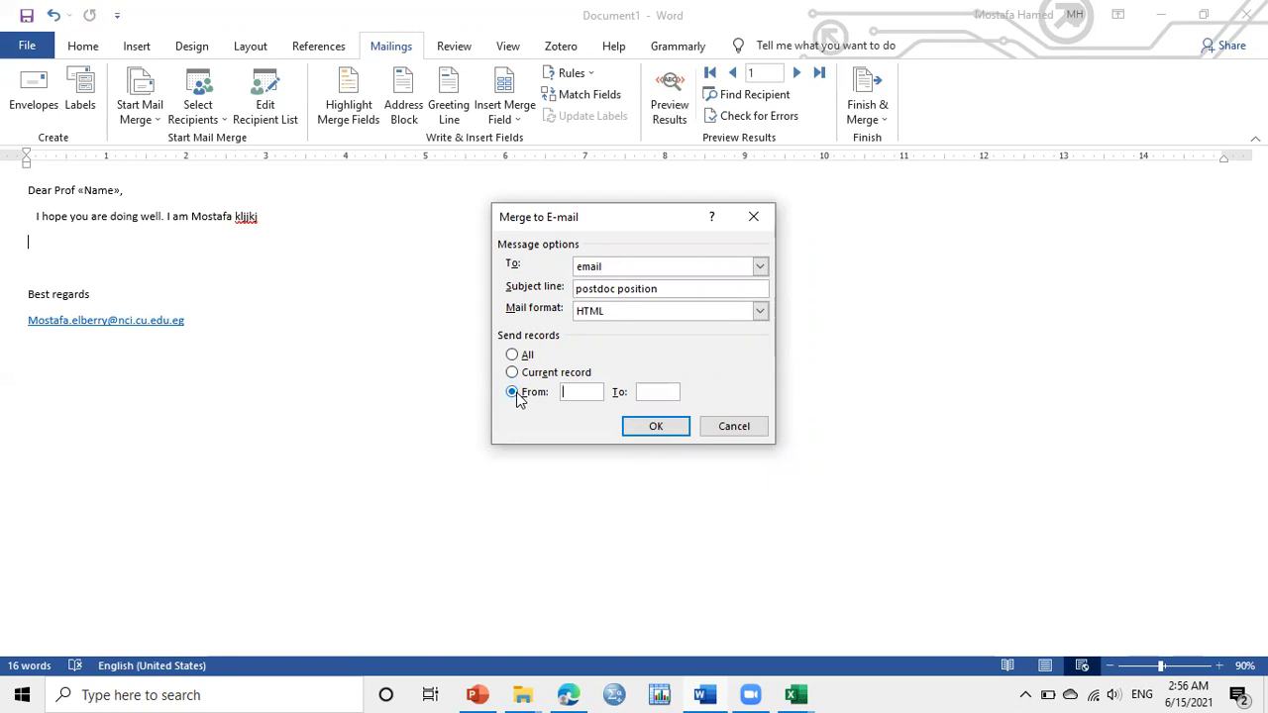
type("1")
left_click(641, 392)
type("15")
left_click(673, 436)
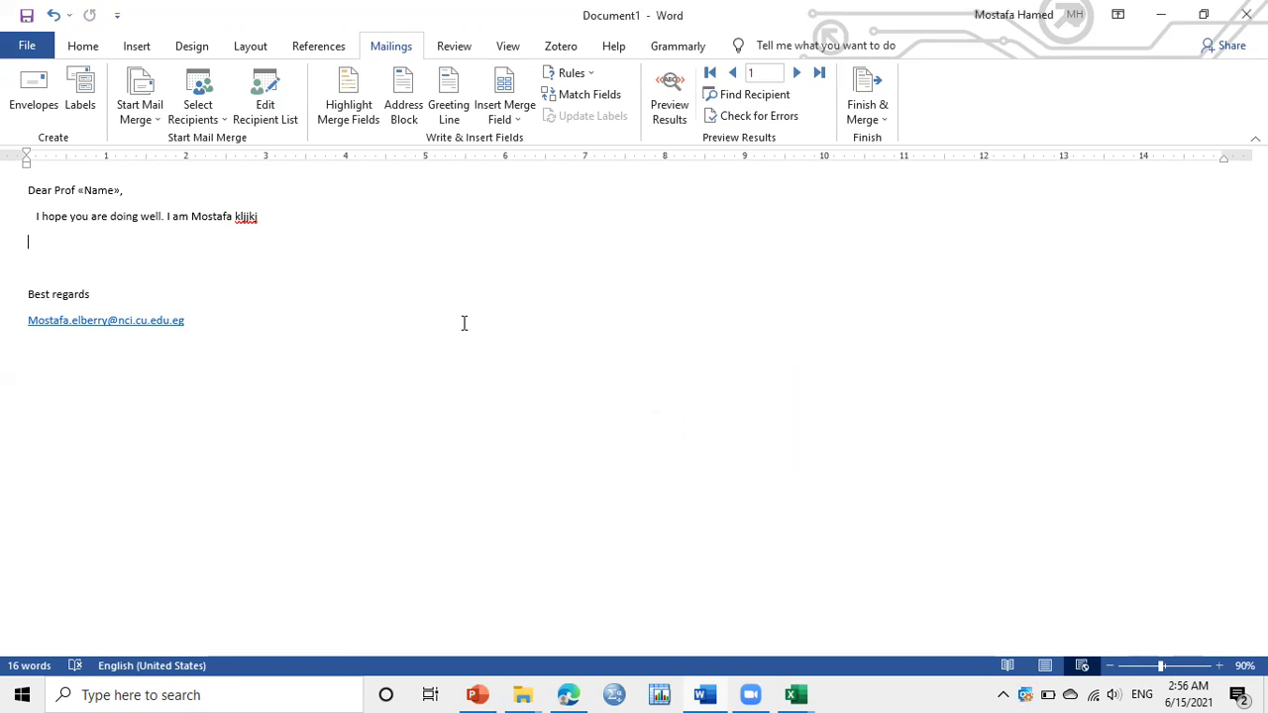